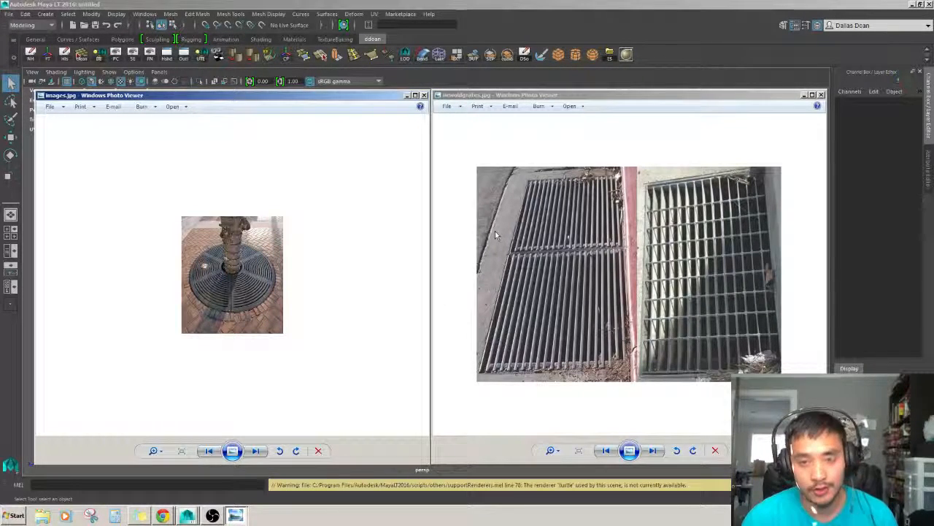
Examine the drain grate reference photos side by side with the empty viewport.
{"action": "left_click", "coordinate": [534, 211]}
{"action": "left_click", "coordinate": [302, 248]}
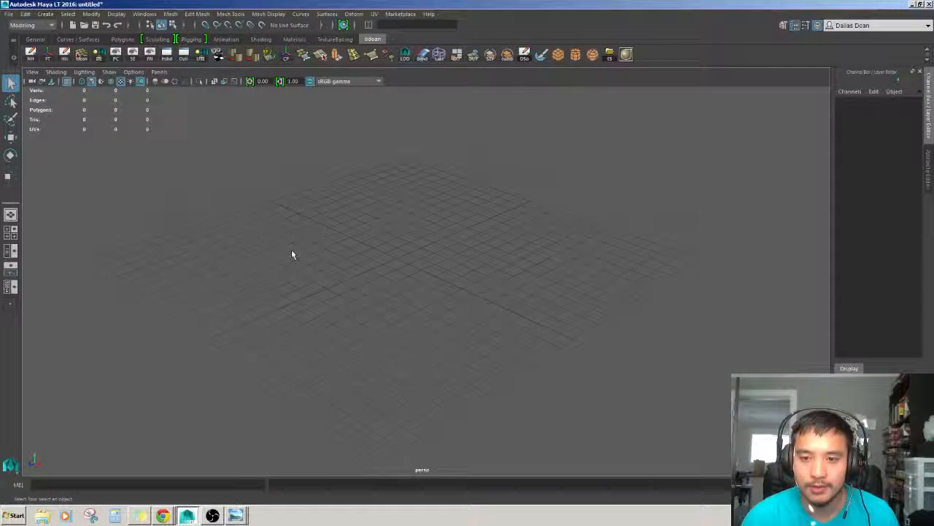
{"action": "left_click_drag", "start_coordinate": [291, 250], "coordinate": [322, 235], "text": "alt"}
{"action": "middle_click_drag", "start_coordinate": [289, 241], "coordinate": [305, 255], "text": "alt"}
{"action": "right_click_drag", "start_coordinate": [304, 255], "coordinate": [262, 460], "text": "alt"}
{"action": "left_click_drag", "start_coordinate": [454, 301], "coordinate": [450, 286], "text": "alt"}
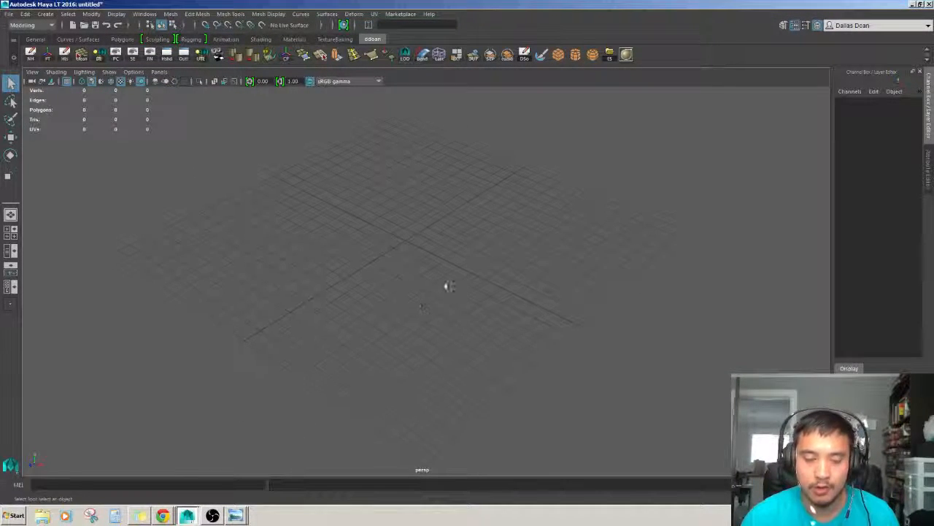
{"action": "left_click", "coordinate": [235, 515]}
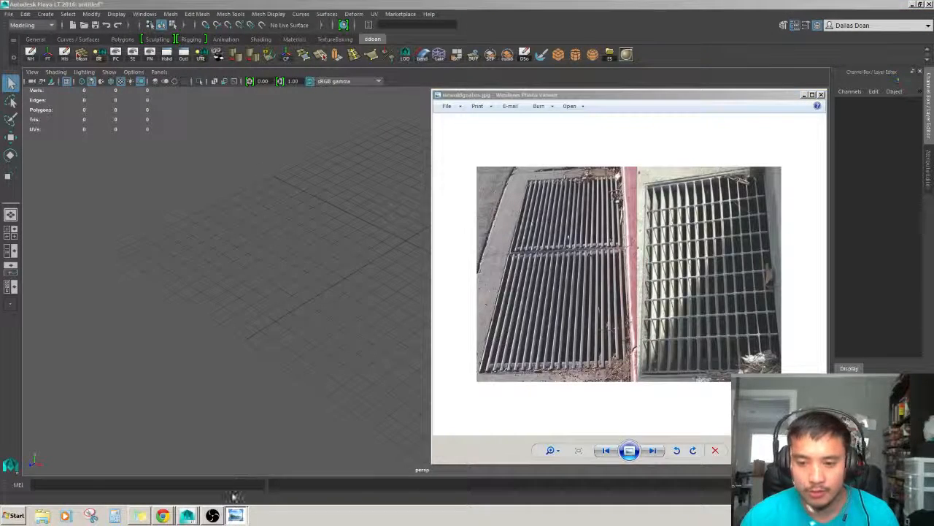
{"action": "left_click", "coordinate": [236, 495]}
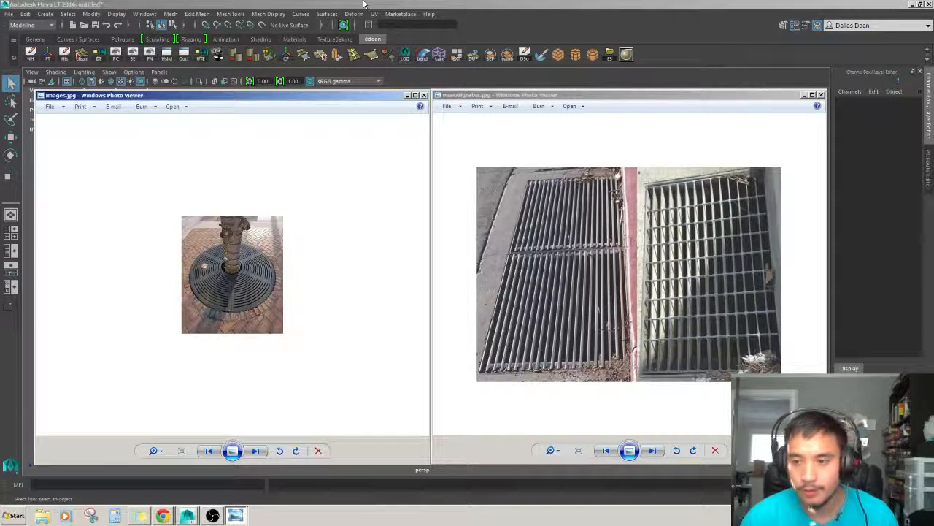
Move both photo viewer windows off screen to clear the viewport.
{"action": "left_click_drag", "start_coordinate": [464, 95], "coordinate": [933, 95]}
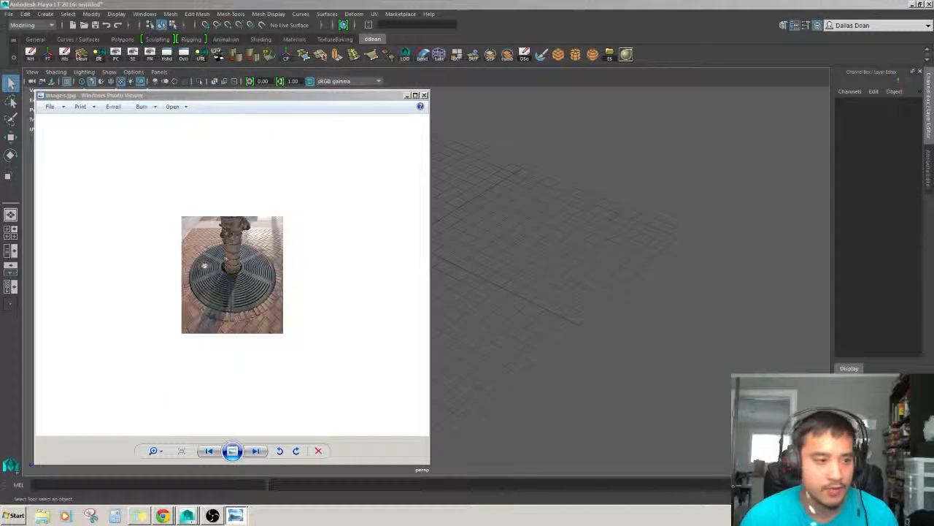
{"action": "left_click_drag", "start_coordinate": [212, 96], "coordinate": [933, 96]}
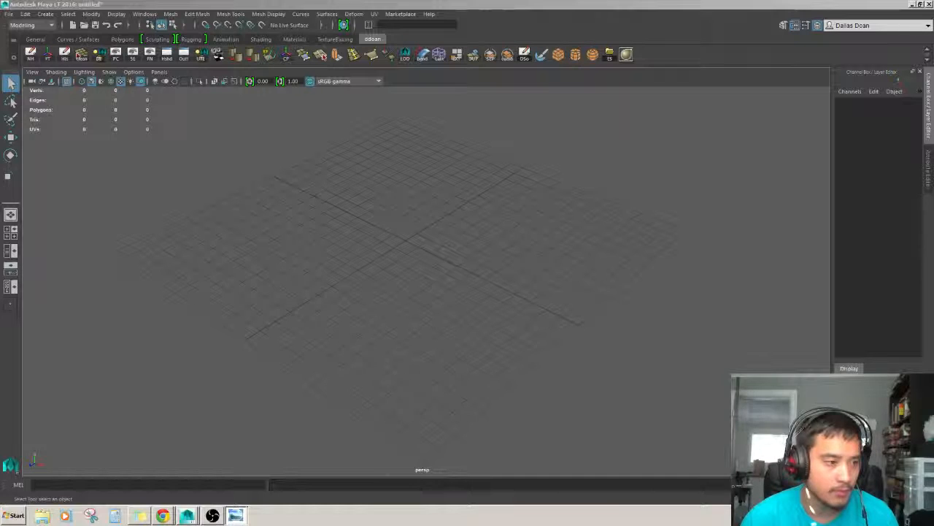
{"action": "middle_click_drag", "start_coordinate": [267, 250], "coordinate": [252, 273], "text": "alt"}
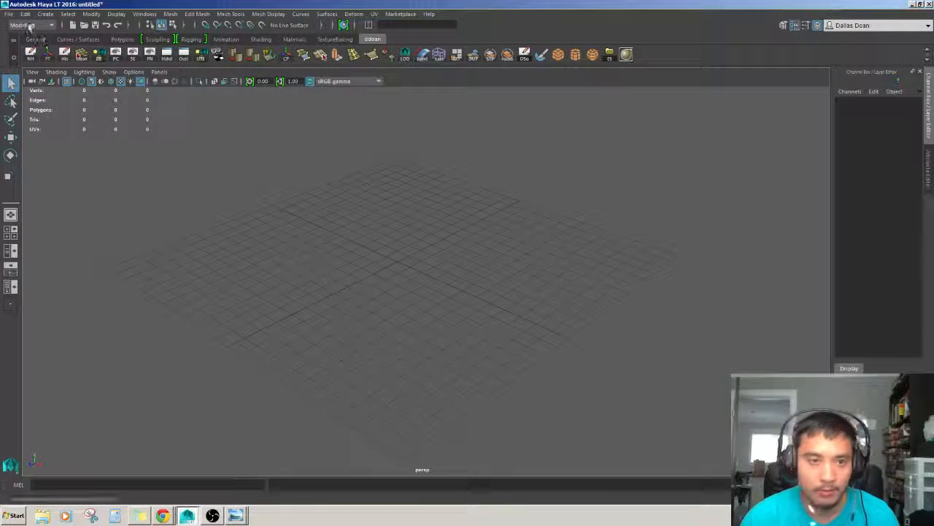
Import unrealSCALEGUY.fbx from the 3D_ART folder as a scale reference character.
{"action": "left_click", "coordinate": [9, 14]}
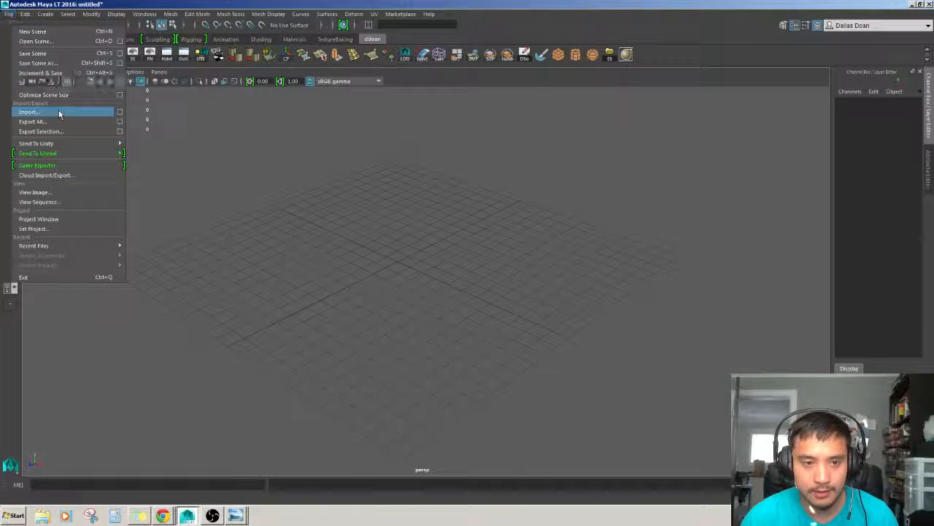
{"action": "left_click", "coordinate": [62, 111]}
{"action": "left_click", "coordinate": [211, 206]}
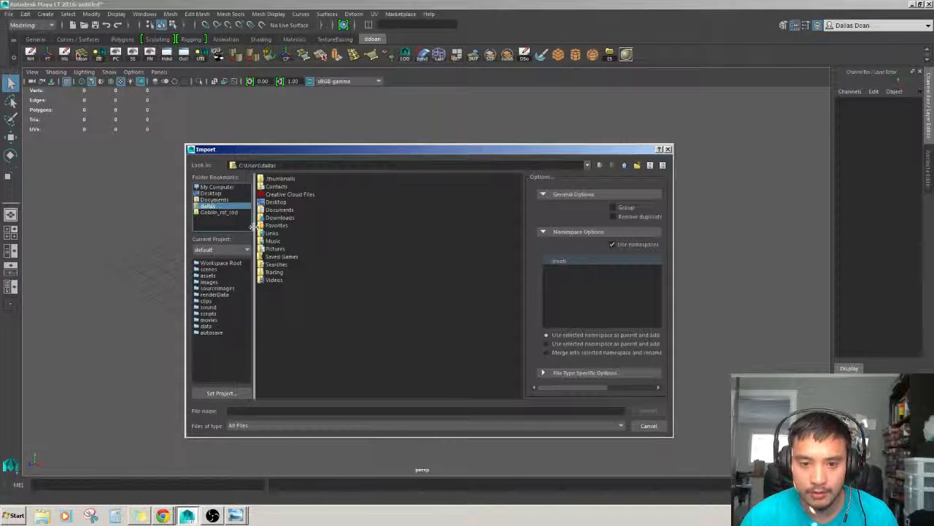
{"action": "left_click", "coordinate": [214, 211]}
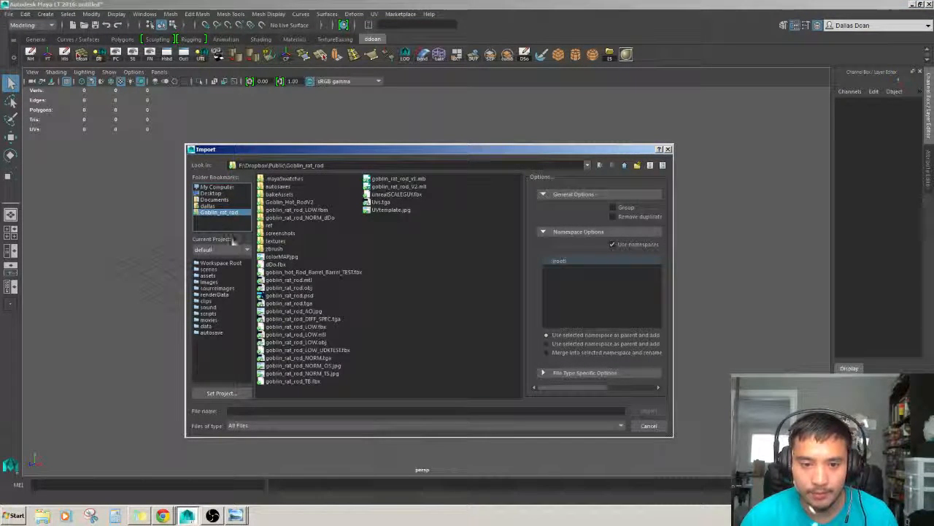
{"action": "left_click", "coordinate": [625, 165]}
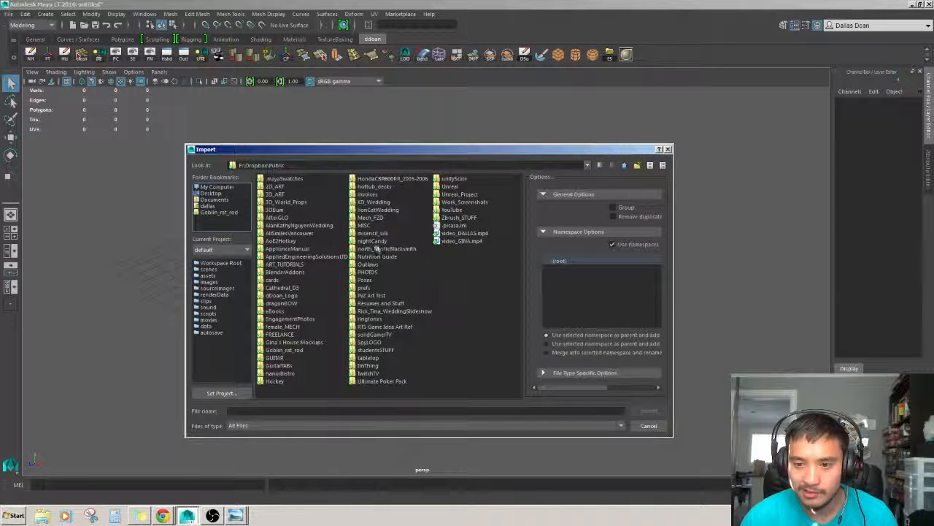
{"action": "left_click", "coordinate": [282, 195]}
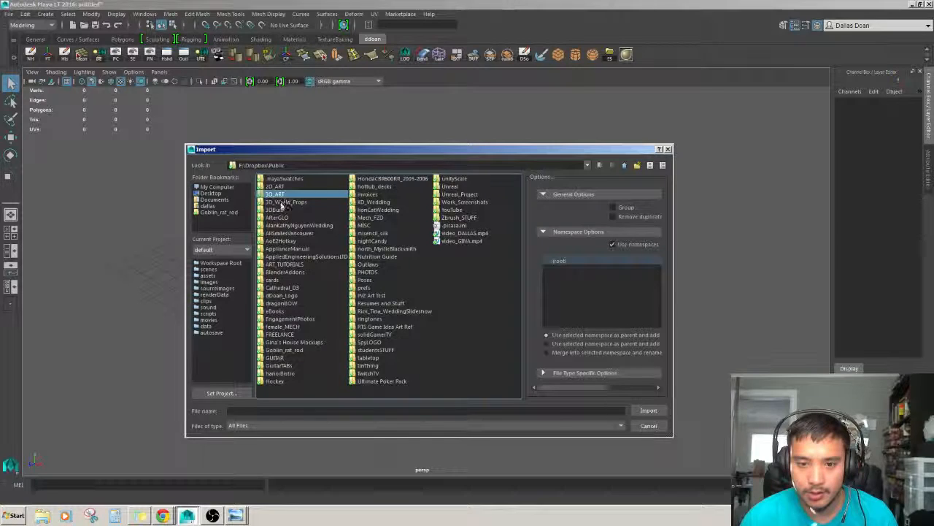
{"action": "double_click", "coordinate": [283, 203]}
{"action": "left_click", "coordinate": [625, 165]}
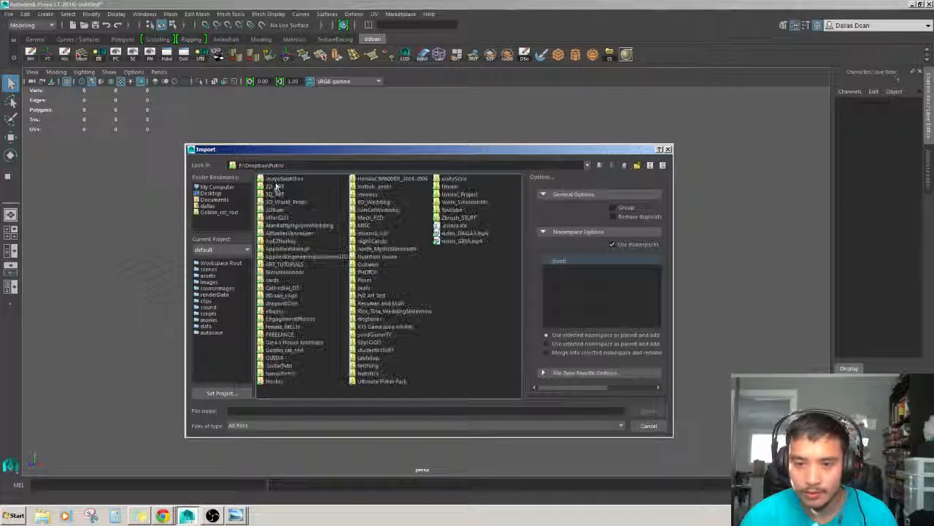
{"action": "double_click", "coordinate": [280, 197]}
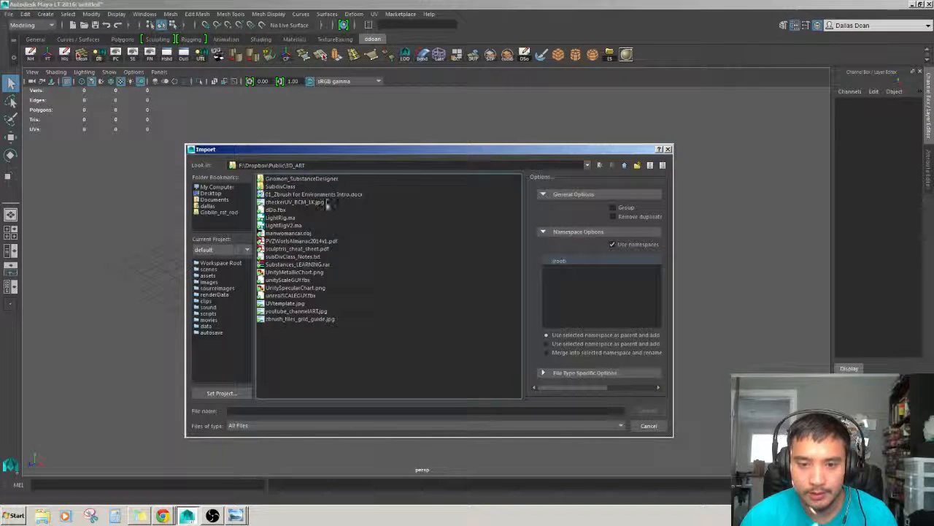
{"action": "left_click", "coordinate": [285, 194]}
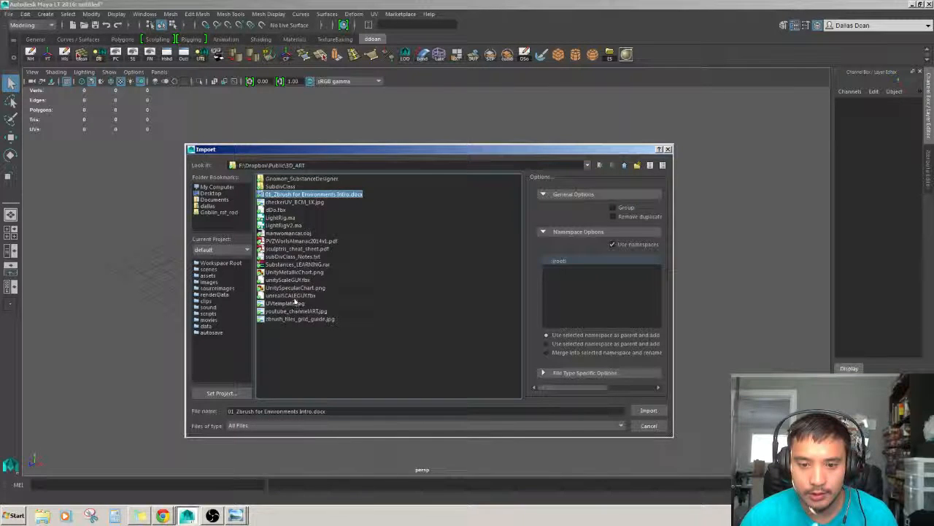
{"action": "left_click", "coordinate": [296, 295]}
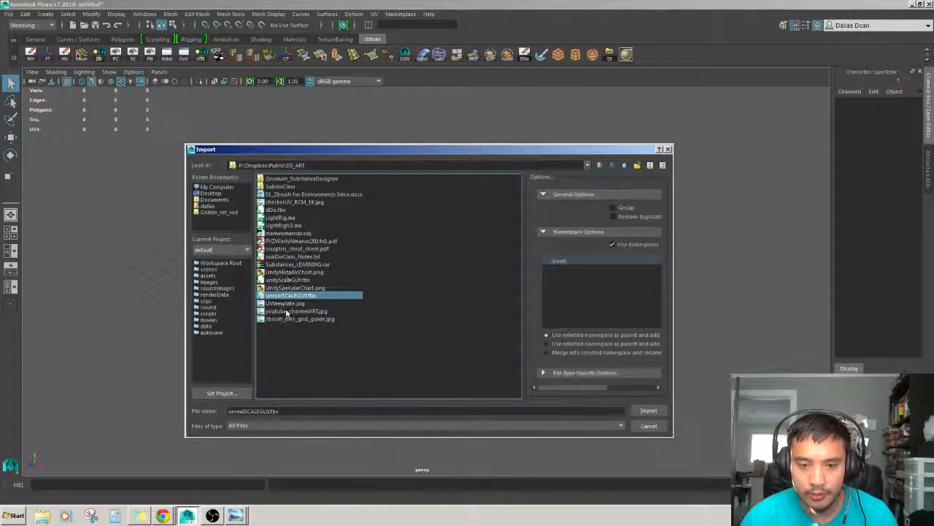
{"action": "left_click", "coordinate": [649, 410]}
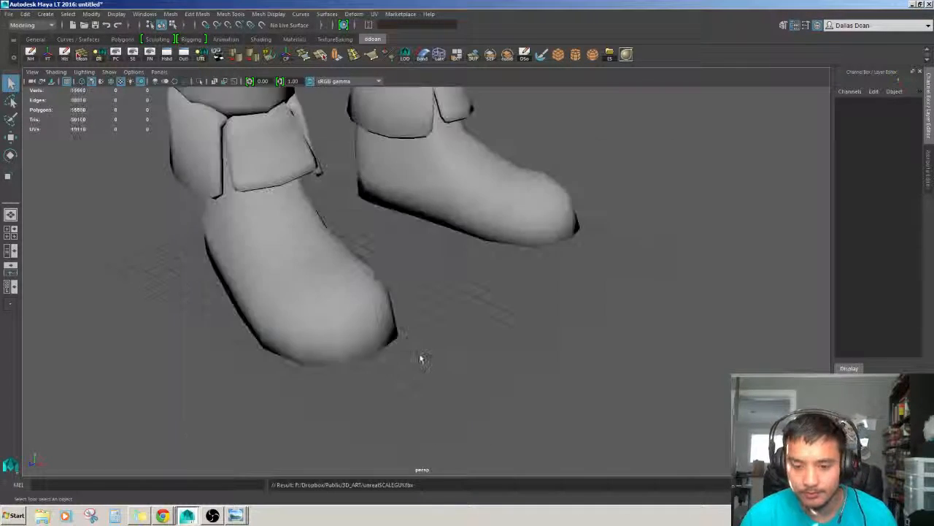
Select and frame the imported scale character, then orbit around it.
{"action": "scroll", "coordinate": [421, 336], "scroll_direction": "down", "scroll_amount": 10}
{"action": "middle_click_drag", "start_coordinate": [432, 272], "coordinate": [379, 380], "text": "alt"}
{"action": "left_click", "coordinate": [369, 343]}
{"action": "key", "text": "w"}
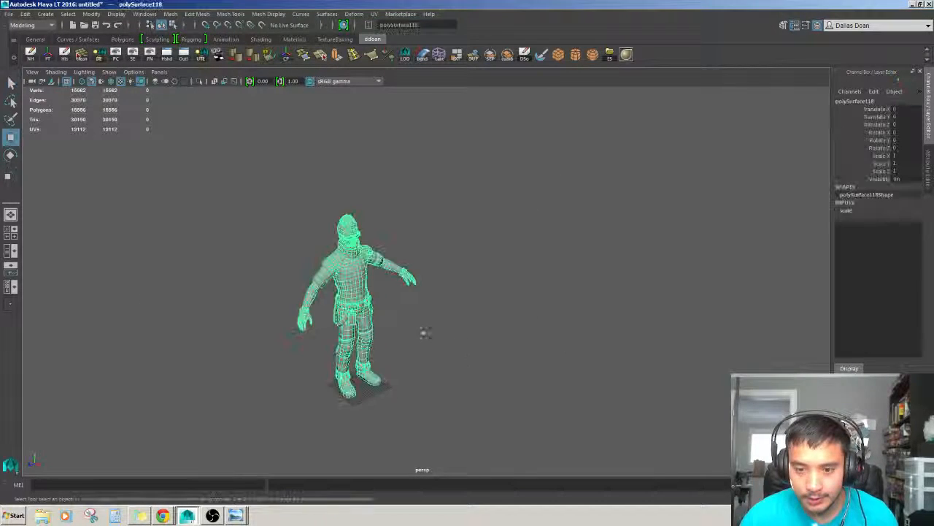
{"action": "key", "text": "f"}
{"action": "left_click_drag", "start_coordinate": [440, 352], "coordinate": [390, 347], "text": "alt"}
{"action": "middle_click_drag", "start_coordinate": [438, 350], "coordinate": [365, 340], "text": "alt"}
{"action": "left_click_drag", "start_coordinate": [379, 340], "coordinate": [327, 355], "text": "alt"}
{"action": "left_click", "coordinate": [489, 376]}
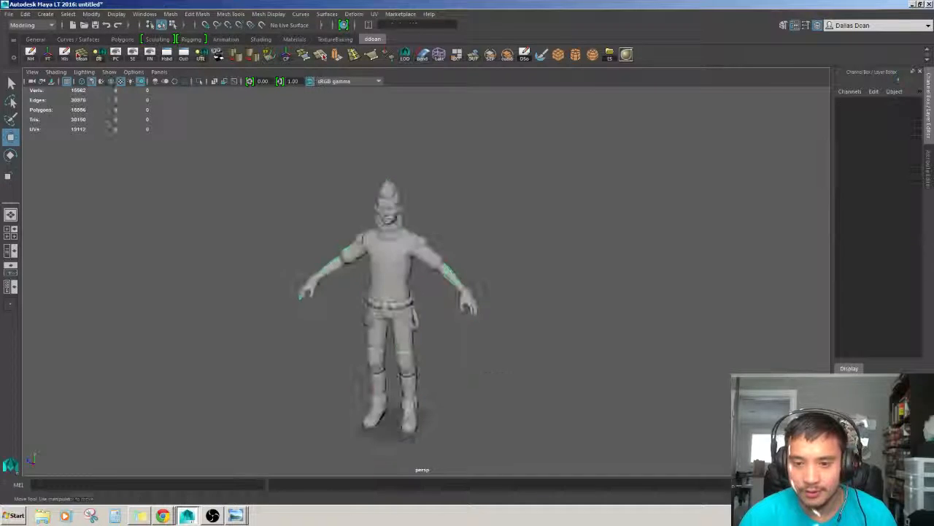
Orbit and dolly the view around the character to inspect its proportions.
{"action": "left_click", "coordinate": [402, 329]}
{"action": "mouse_move", "coordinate": [511, 379]}
{"action": "right_mouse_down", "text": "alt"}
{"action": "mouse_move", "coordinate": [589, 384]}
{"action": "mouse_move", "coordinate": [495, 378]}
{"action": "right_mouse_up", "text": "alt"}
{"action": "left_click", "coordinate": [588, 384]}
{"action": "middle_click_drag", "start_coordinate": [495, 378], "coordinate": [402, 377], "text": "alt"}
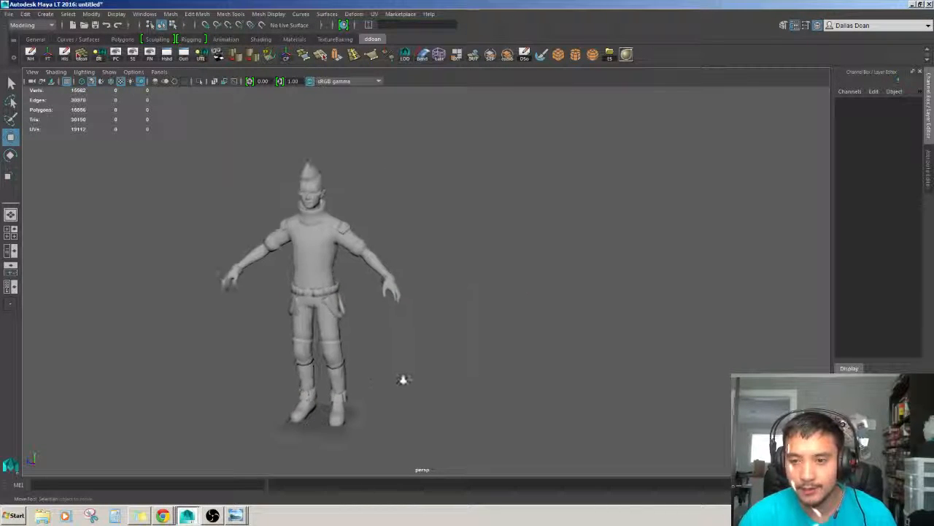
{"action": "left_click_drag", "start_coordinate": [402, 377], "coordinate": [471, 397], "text": "alt"}
{"action": "right_click_drag", "start_coordinate": [515, 362], "coordinate": [452, 362], "text": "alt"}
{"action": "left_click_drag", "start_coordinate": [453, 360], "coordinate": [442, 350], "text": "alt"}
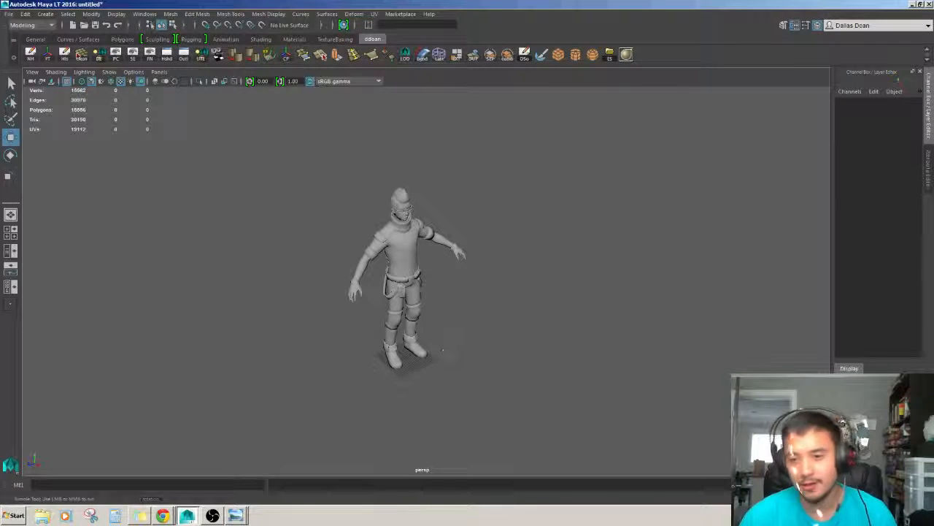
{"action": "left_click_drag", "start_coordinate": [466, 400], "coordinate": [476, 408]}
Create a polygon cube and switch to the Scale tool.
{"action": "left_click", "coordinate": [45, 13]}
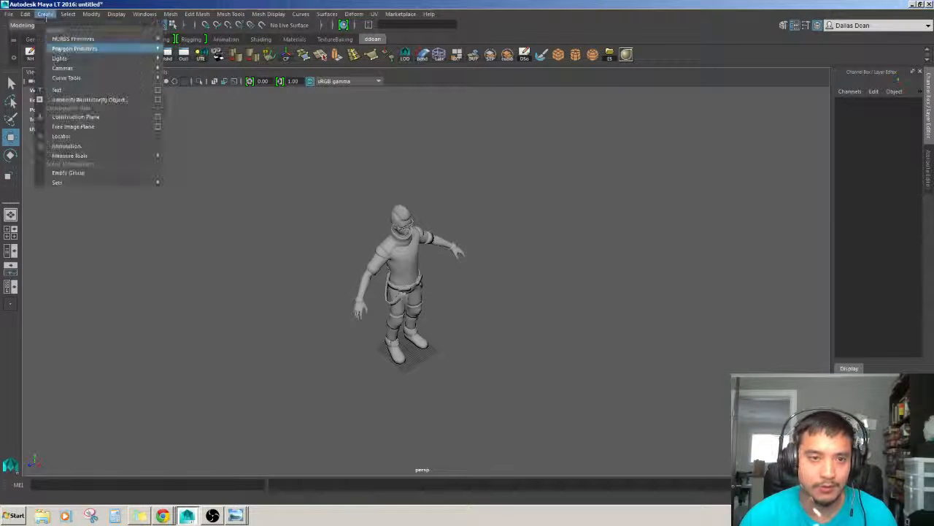
{"action": "mouse_move", "coordinate": [73, 49]}
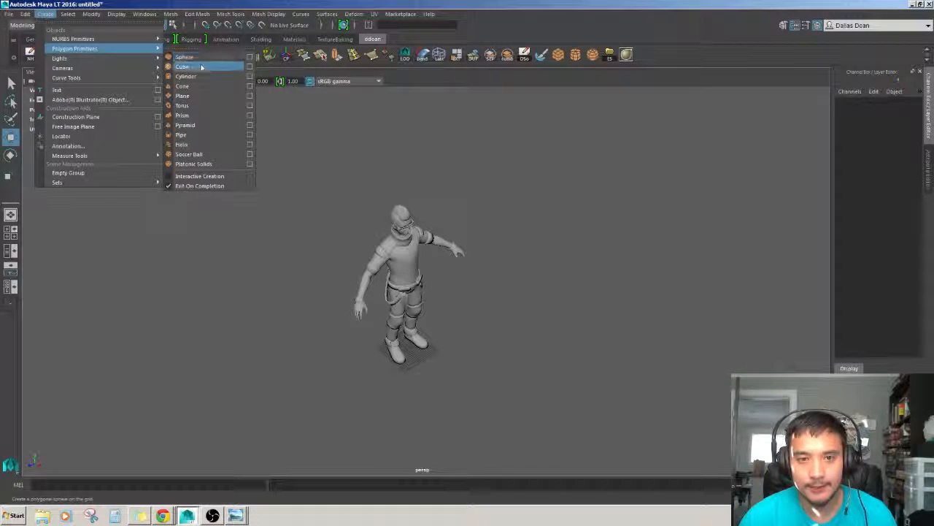
{"action": "left_click", "coordinate": [191, 67]}
{"action": "scroll", "coordinate": [471, 314], "scroll_direction": "down", "scroll_amount": 3}
{"action": "key", "text": "r"}
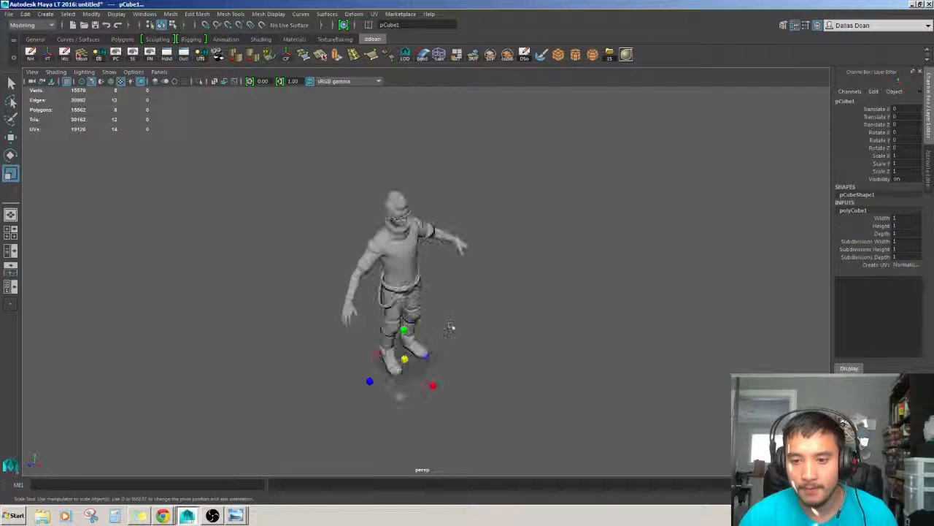
Scale the cube into a wide flat slab of about 76 x 2.2 x 76 beneath the character.
{"action": "left_click_drag", "start_coordinate": [450, 326], "coordinate": [455, 289], "text": "alt"}
{"action": "left_click_drag", "start_coordinate": [406, 384], "coordinate": [431, 380]}
{"action": "key", "text": "w"}
{"action": "right_click_drag", "start_coordinate": [438, 343], "coordinate": [491, 332], "text": "alt"}
{"action": "middle_click_drag", "start_coordinate": [490, 332], "coordinate": [501, 279], "text": "alt"}
{"action": "key", "text": "r"}
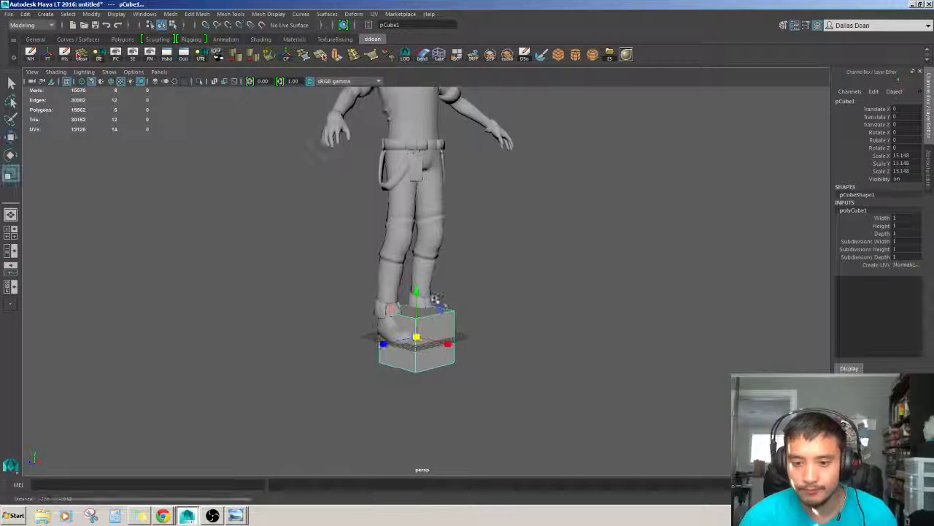
{"action": "left_click_drag", "start_coordinate": [416, 294], "coordinate": [422, 361]}
{"action": "right_click_drag", "start_coordinate": [422, 361], "coordinate": [468, 354], "text": "alt"}
{"action": "left_click_drag", "start_coordinate": [408, 322], "coordinate": [408, 310]}
{"action": "left_click_drag", "start_coordinate": [409, 354], "coordinate": [517, 269]}
{"action": "key", "text": "ctrl+z"}
{"action": "right_click_drag", "start_coordinate": [517, 269], "coordinate": [478, 274], "text": "alt"}
{"action": "left_click_drag", "start_coordinate": [414, 303], "coordinate": [577, 219], "text": "ctrl"}
{"action": "left_click_drag", "start_coordinate": [507, 329], "coordinate": [478, 365], "text": "alt"}
{"action": "right_click_drag", "start_coordinate": [478, 365], "coordinate": [453, 267], "text": "alt"}
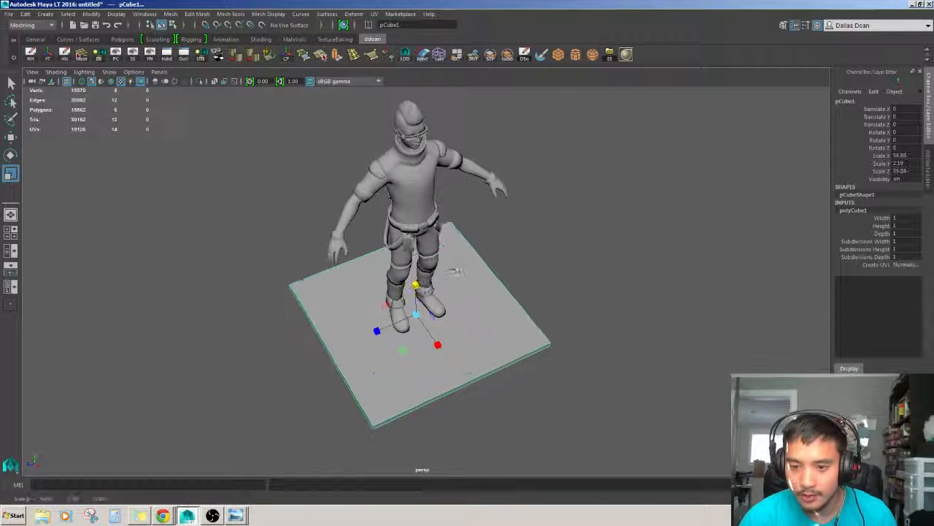
{"action": "left_click_drag", "start_coordinate": [452, 268], "coordinate": [465, 228], "text": "alt"}
Snap the slab's pivot and raise the slab so its top sits under the character's feet.
{"action": "key", "text": "w"}
{"action": "left_click", "coordinate": [482, 257]}
{"action": "right_click_drag", "start_coordinate": [482, 292], "coordinate": [520, 322], "text": "alt"}
{"action": "left_click", "coordinate": [514, 324]}
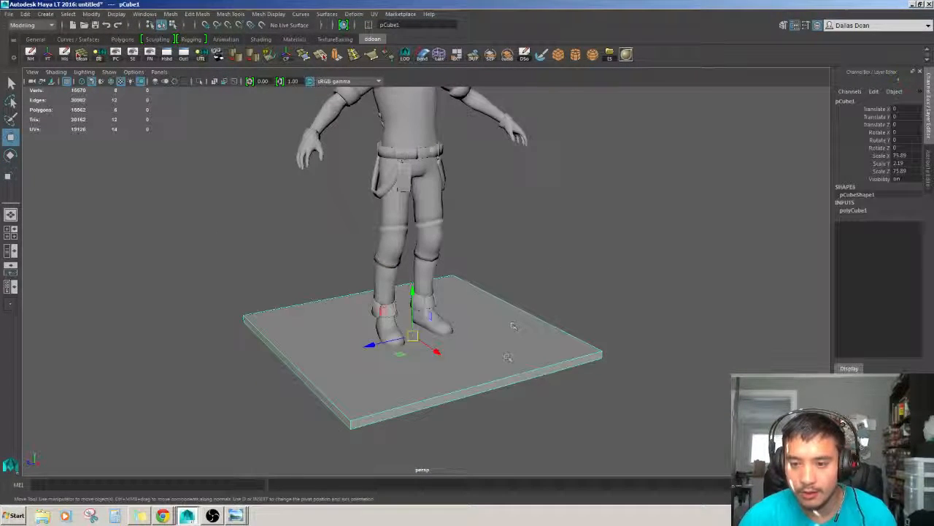
{"action": "right_click_drag", "start_coordinate": [508, 357], "coordinate": [544, 351], "text": "alt"}
{"action": "left_click_drag", "start_coordinate": [544, 351], "coordinate": [540, 303], "text": "alt"}
{"action": "right_click_drag", "start_coordinate": [540, 303], "coordinate": [497, 307], "text": "alt"}
{"action": "key", "text": "d"}
{"action": "left_click_drag", "start_coordinate": [414, 288], "coordinate": [367, 350]}
{"action": "key", "text": "v"}
{"action": "left_click_drag", "start_coordinate": [554, 301], "coordinate": [554, 351], "text": "alt"}
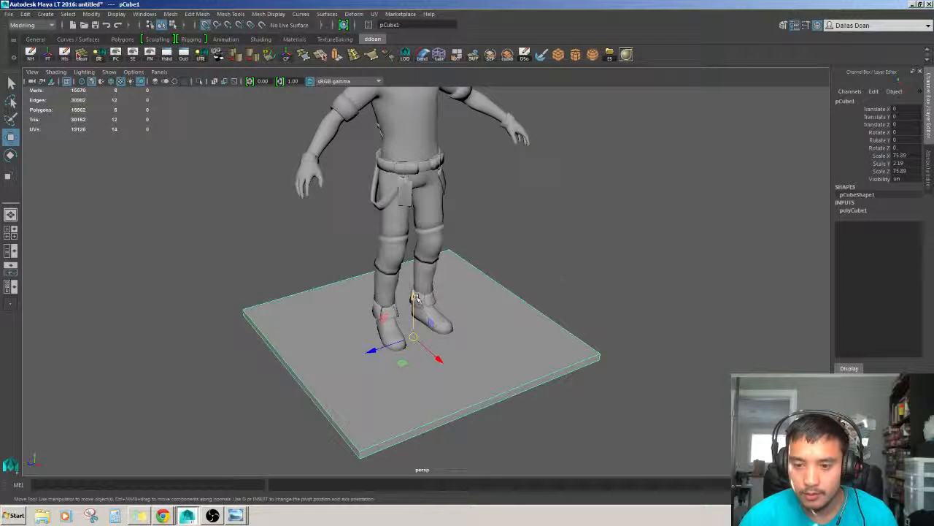
{"action": "left_click_drag", "start_coordinate": [414, 303], "coordinate": [415, 263]}
{"action": "key", "text": "ctrl+z"}
{"action": "left_click_drag", "start_coordinate": [471, 275], "coordinate": [469, 249], "text": "alt"}
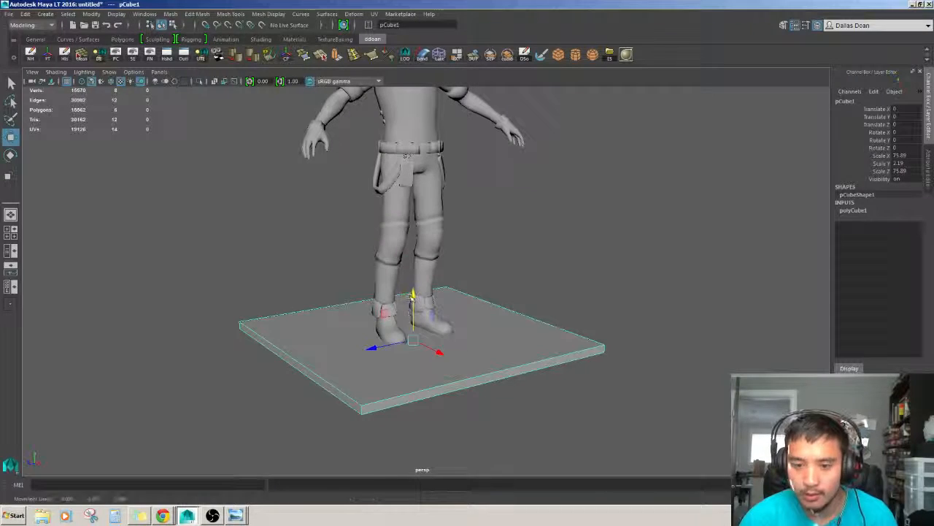
{"action": "left_click_drag", "start_coordinate": [459, 323], "coordinate": [452, 329]}
{"action": "left_click", "coordinate": [553, 242]}
{"action": "left_click_drag", "start_coordinate": [544, 322], "coordinate": [511, 347], "text": "alt"}
{"action": "left_click", "coordinate": [495, 327]}
Orbit and zoom around the slab to check its height against the character's feet.
{"action": "scroll", "coordinate": [497, 335], "scroll_direction": "down", "scroll_amount": 5}
{"action": "scroll", "coordinate": [498, 345], "scroll_direction": "up", "scroll_amount": 3}
{"action": "scroll", "coordinate": [537, 321], "scroll_direction": "up", "scroll_amount": 3}
{"action": "scroll", "coordinate": [511, 347], "scroll_direction": "down", "scroll_amount": 3}
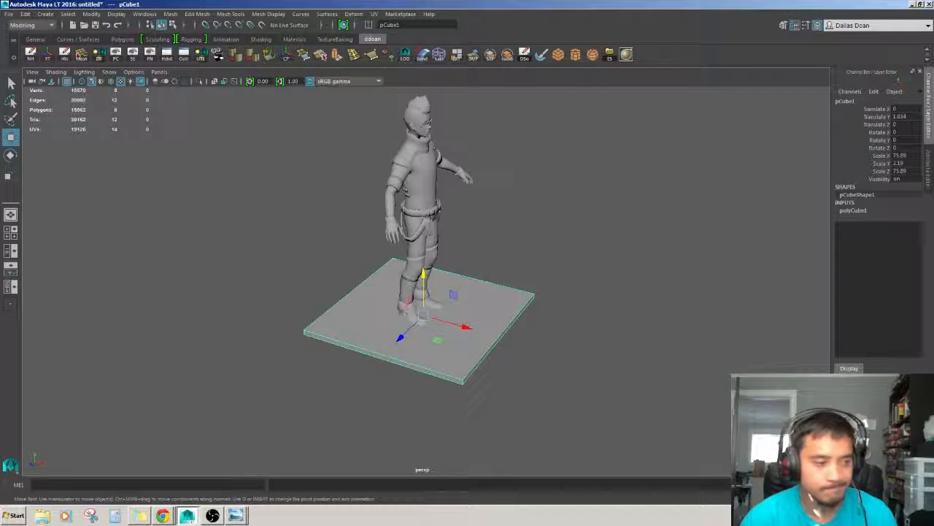
{"action": "scroll", "coordinate": [468, 328], "scroll_direction": "up", "scroll_amount": 2}
{"action": "left_click", "coordinate": [522, 267]}
{"action": "left_click_drag", "start_coordinate": [522, 267], "coordinate": [514, 330], "text": "alt"}
{"action": "left_click_drag", "start_coordinate": [510, 295], "coordinate": [554, 299], "text": "alt"}
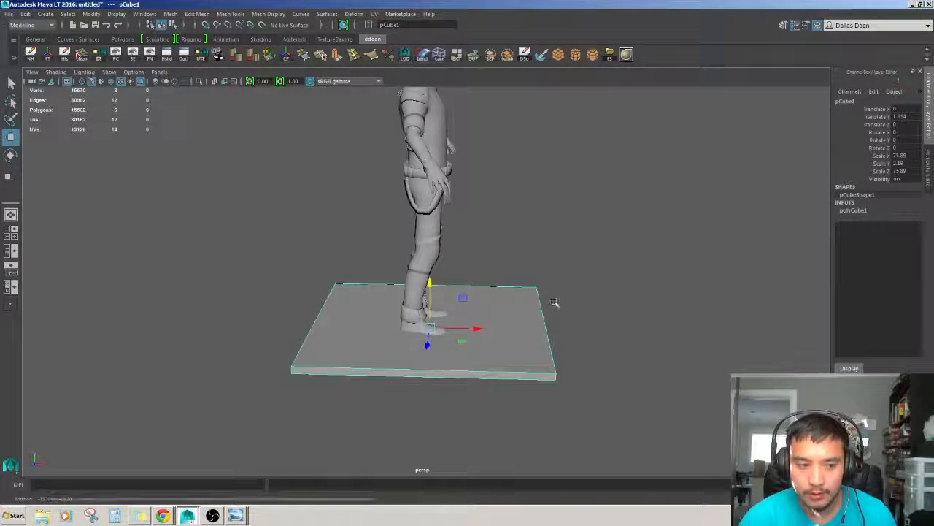
{"action": "left_click_drag", "start_coordinate": [513, 334], "coordinate": [513, 288], "text": "alt"}
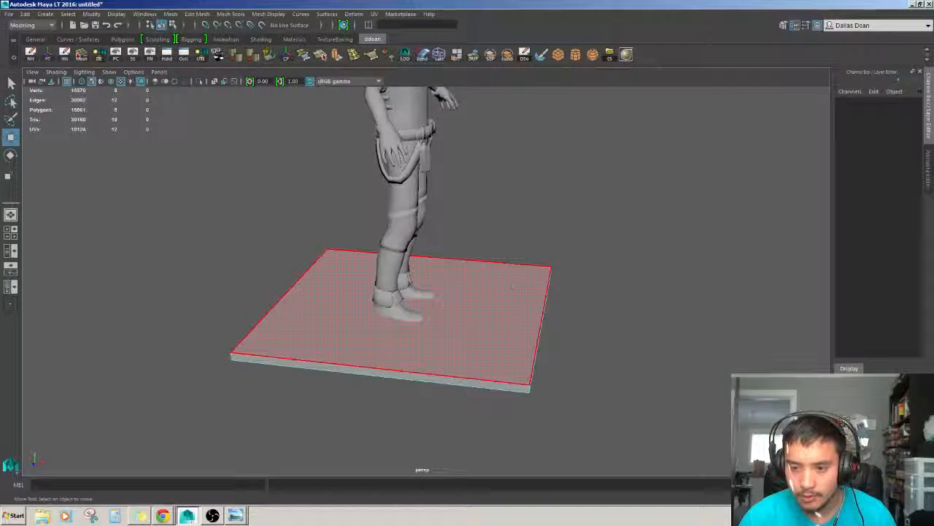
Extrude the slab's top face and set the extrusion offset to 2.6.
{"action": "key", "text": "ctrl+a"}
{"action": "key", "text": "ctrl+a"}
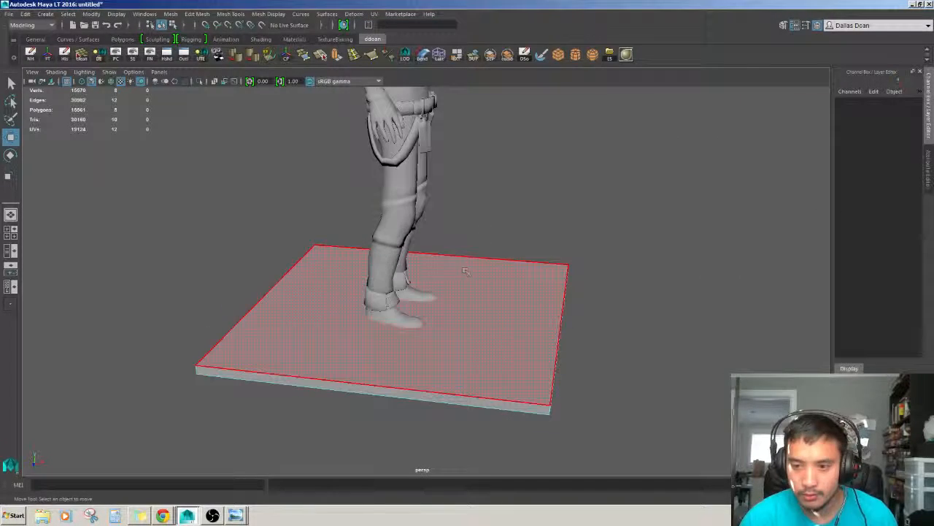
{"action": "left_click", "coordinate": [522, 264]}
{"action": "mouse_move", "coordinate": [523, 264]}
{"action": "left_mouse_down", "text": "alt"}
{"action": "mouse_move", "coordinate": [532, 288]}
{"action": "mouse_move", "coordinate": [548, 278]}
{"action": "mouse_move", "coordinate": [526, 272]}
{"action": "left_mouse_up", "text": "alt"}
{"action": "key", "text": "ctrl+e"}
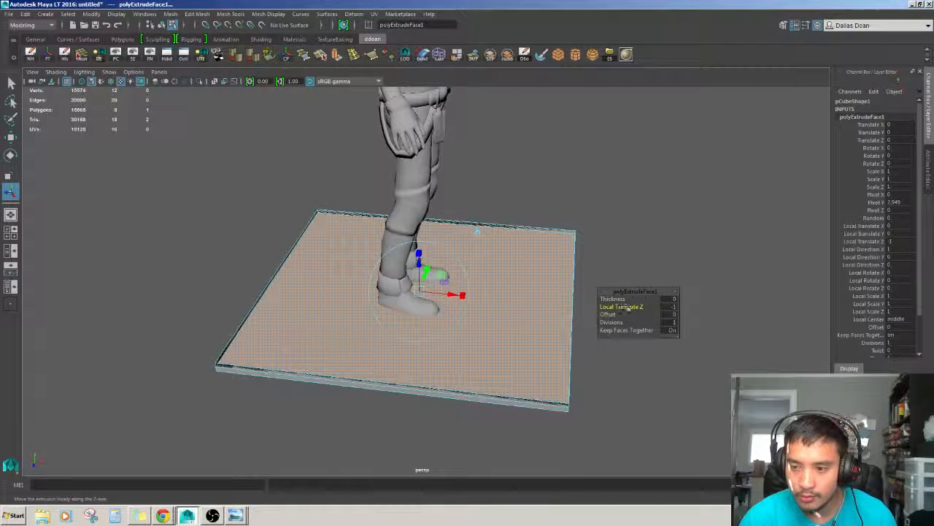
{"action": "left_click", "coordinate": [612, 314]}
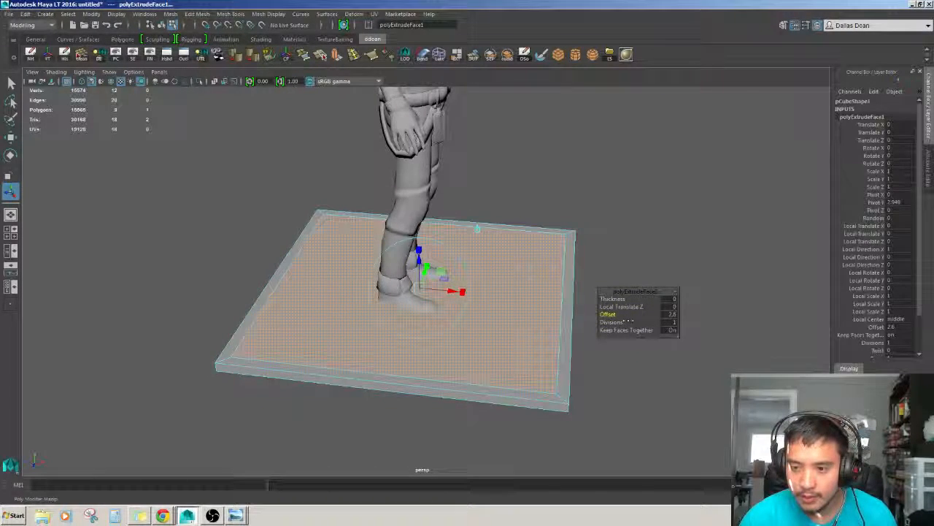
Extrude the slab's top face again and push the inner face down about 2.19 units into the slab.
{"action": "scroll", "coordinate": [530, 303], "scroll_direction": "down", "scroll_amount": 1}
{"action": "left_click_drag", "start_coordinate": [553, 295], "coordinate": [534, 288], "text": "alt"}
{"action": "key", "text": "w"}
{"action": "scroll", "coordinate": [531, 280], "scroll_direction": "up", "scroll_amount": 1}
{"action": "scroll", "coordinate": [528, 241], "scroll_direction": "up", "scroll_amount": 1}
{"action": "key", "text": "ctrl+e"}
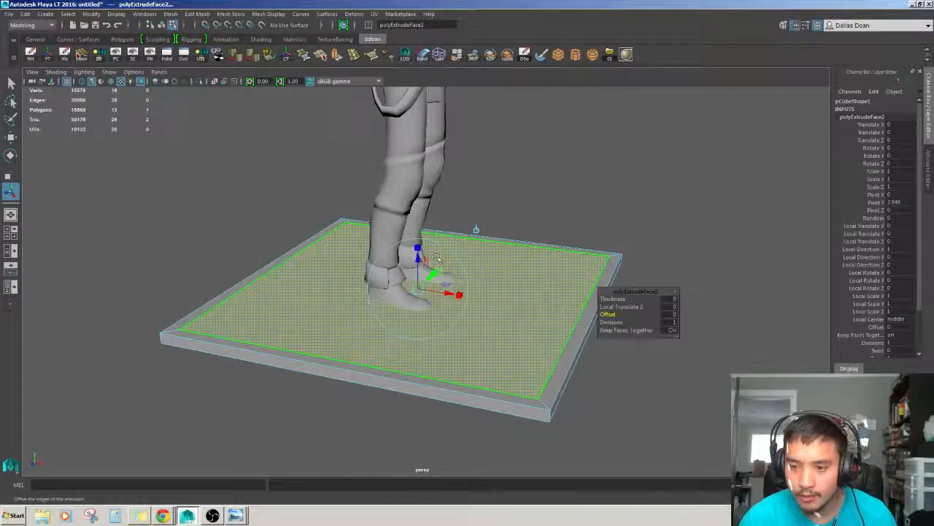
{"action": "left_click_drag", "start_coordinate": [418, 267], "coordinate": [418, 278]}
{"action": "left_click_drag", "start_coordinate": [418, 277], "coordinate": [420, 246], "text": "alt"}
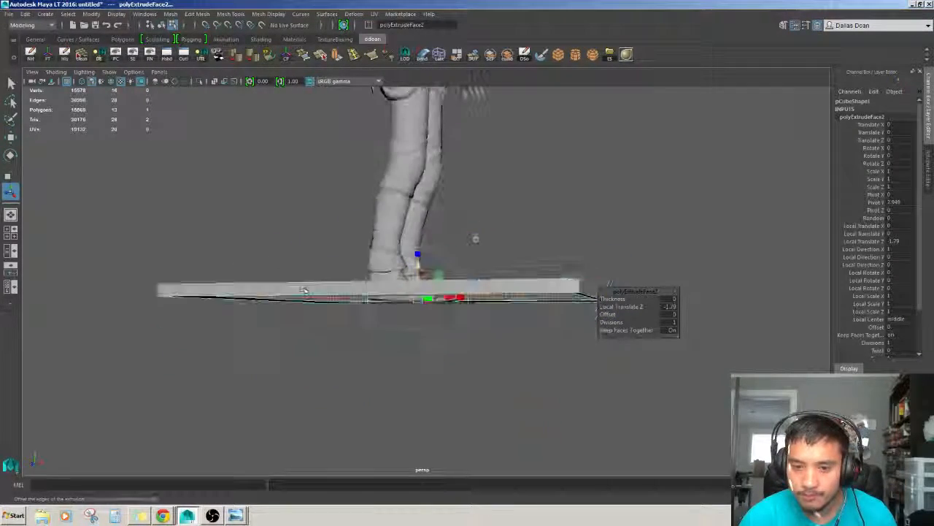
{"action": "key", "text": "w"}
{"action": "left_click_drag", "start_coordinate": [430, 283], "coordinate": [431, 322], "text": "alt"}
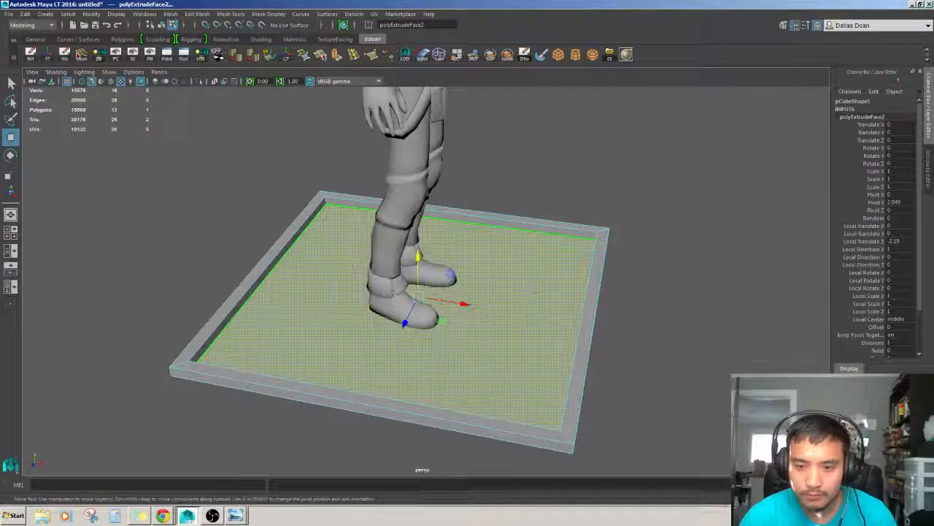
Delete the recessed inner face to leave an open frame and return to object mode.
{"action": "left_click", "coordinate": [528, 286]}
{"action": "key", "text": "Delete"}
{"action": "left_click_drag", "start_coordinate": [485, 252], "coordinate": [425, 266], "text": "alt"}
{"action": "key", "text": "F8"}
Orbit and zoom around the open frame to inspect it against the character.
{"action": "scroll", "coordinate": [576, 314], "scroll_direction": "down", "scroll_amount": 4}
{"action": "scroll", "coordinate": [576, 314], "scroll_direction": "down", "scroll_amount": 4}
{"action": "left_click_drag", "start_coordinate": [453, 312], "coordinate": [495, 322], "text": "alt"}
{"action": "scroll", "coordinate": [442, 306], "scroll_direction": "down", "scroll_amount": 2}
{"action": "scroll", "coordinate": [420, 310], "scroll_direction": "up", "scroll_amount": 3}
{"action": "scroll", "coordinate": [495, 322], "scroll_direction": "down", "scroll_amount": 2}
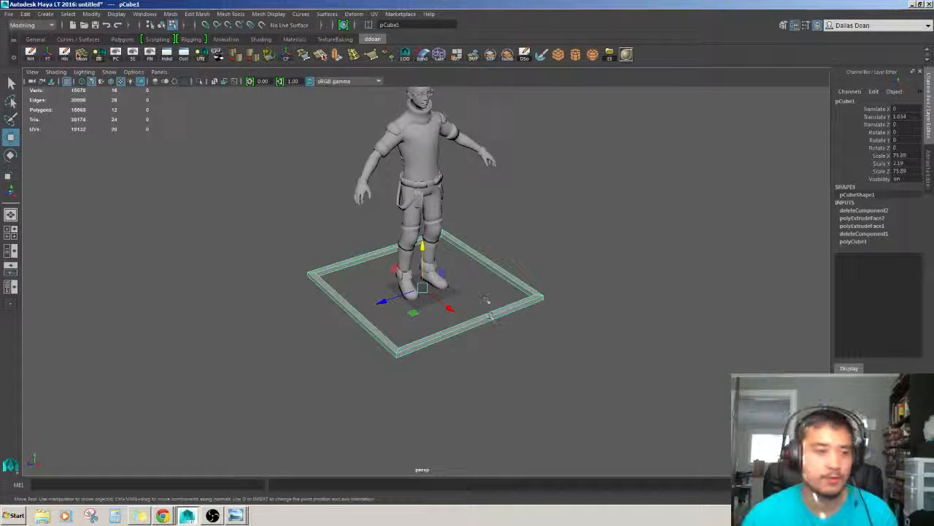
{"action": "scroll", "coordinate": [486, 299], "scroll_direction": "up", "scroll_amount": 3}
{"action": "left_click_drag", "start_coordinate": [485, 299], "coordinate": [464, 311], "text": "alt"}
{"action": "scroll", "coordinate": [488, 302], "scroll_direction": "down", "scroll_amount": 2}
{"action": "scroll", "coordinate": [459, 274], "scroll_direction": "up", "scroll_amount": 2}
{"action": "scroll", "coordinate": [463, 312], "scroll_direction": "up", "scroll_amount": 2}
{"action": "scroll", "coordinate": [469, 307], "scroll_direction": "down", "scroll_amount": 2}
{"action": "key", "text": "alt+shift+d"}
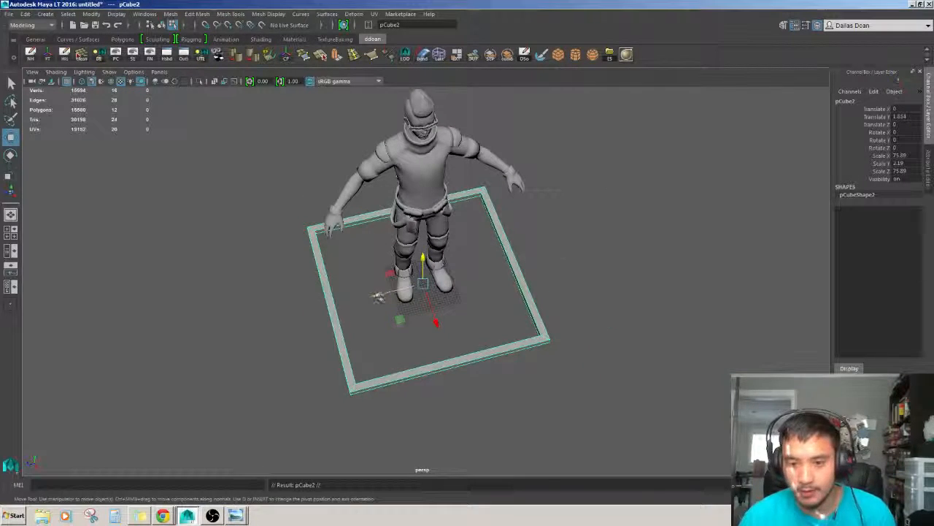
{"action": "left_click_drag", "start_coordinate": [378, 297], "coordinate": [564, 253]}
{"action": "scroll", "coordinate": [700, 231], "scroll_direction": "down", "scroll_amount": 2}
{"action": "left_click_drag", "start_coordinate": [700, 231], "coordinate": [694, 212], "text": "alt"}
{"action": "left_click", "coordinate": [614, 239]}
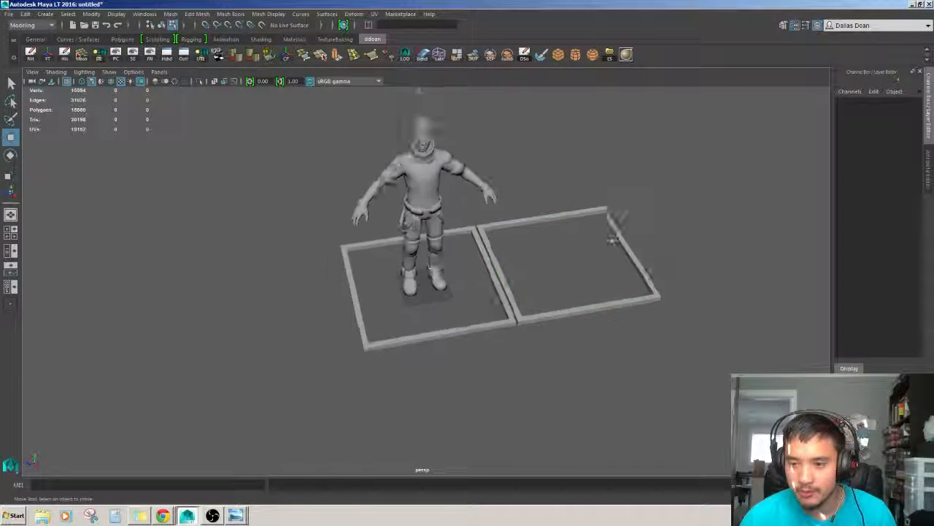
{"action": "left_click_drag", "start_coordinate": [613, 239], "coordinate": [607, 218], "text": "alt"}
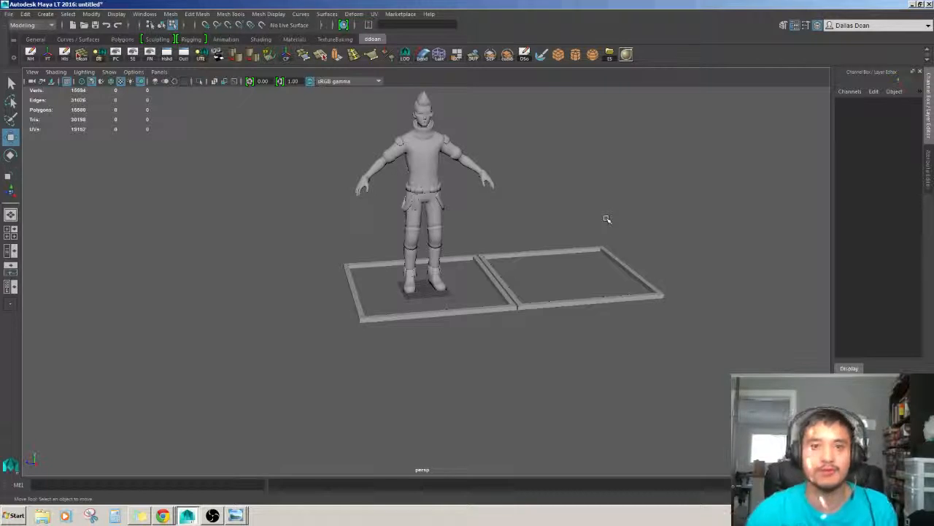
{"action": "left_click_drag", "start_coordinate": [624, 311], "coordinate": [613, 324], "text": "alt"}
{"action": "left_click", "coordinate": [584, 300]}
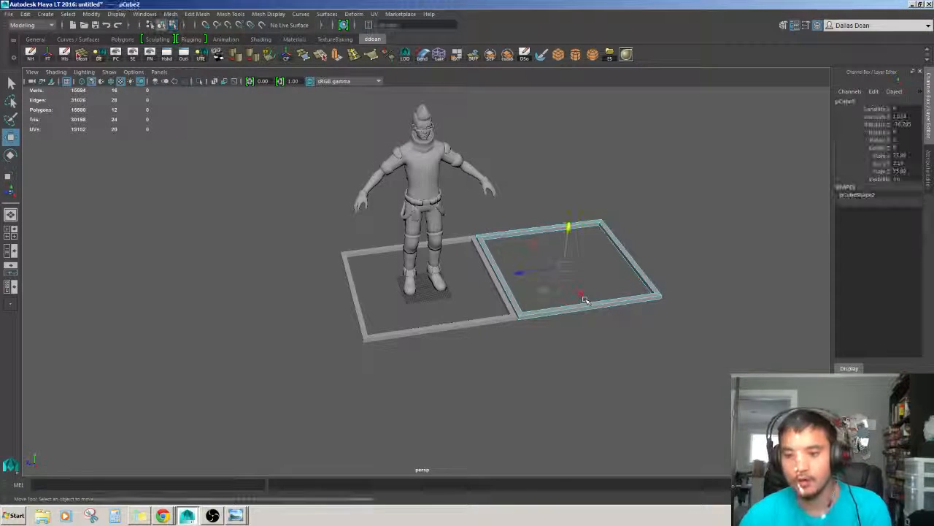
{"action": "key", "text": "Delete"}
Select the frame and delete its construction history.
{"action": "left_click", "coordinate": [488, 321]}
{"action": "scroll", "coordinate": [474, 329], "scroll_direction": "up", "scroll_amount": 6}
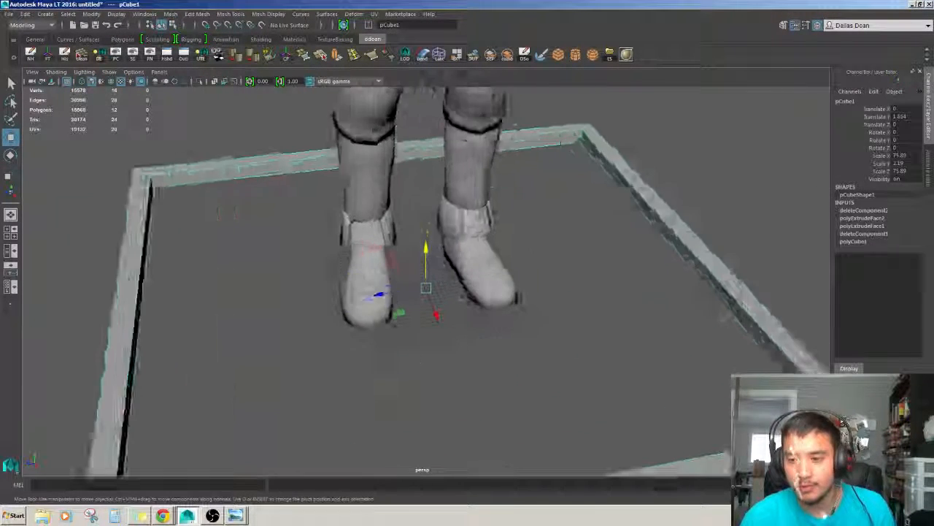
{"action": "left_click_drag", "start_coordinate": [467, 337], "coordinate": [527, 318], "text": "alt"}
{"action": "key", "text": "alt+shift+d"}
{"action": "scroll", "coordinate": [490, 328], "scroll_direction": "down", "scroll_amount": 4}
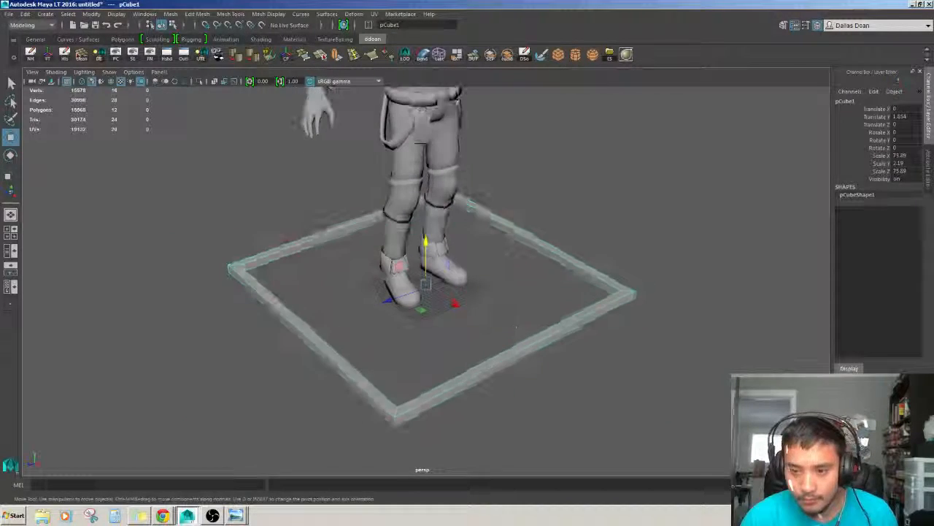
Orbit and zoom around the frame to examine its corners and wall thickness.
{"action": "left_click", "coordinate": [544, 256]}
{"action": "left_click_drag", "start_coordinate": [545, 255], "coordinate": [553, 234], "text": "alt"}
{"action": "scroll", "coordinate": [566, 275], "scroll_direction": "down", "scroll_amount": 3}
{"action": "scroll", "coordinate": [570, 227], "scroll_direction": "up", "scroll_amount": 5}
{"action": "middle_click_drag", "start_coordinate": [284, 268], "coordinate": [375, 277], "text": "alt"}
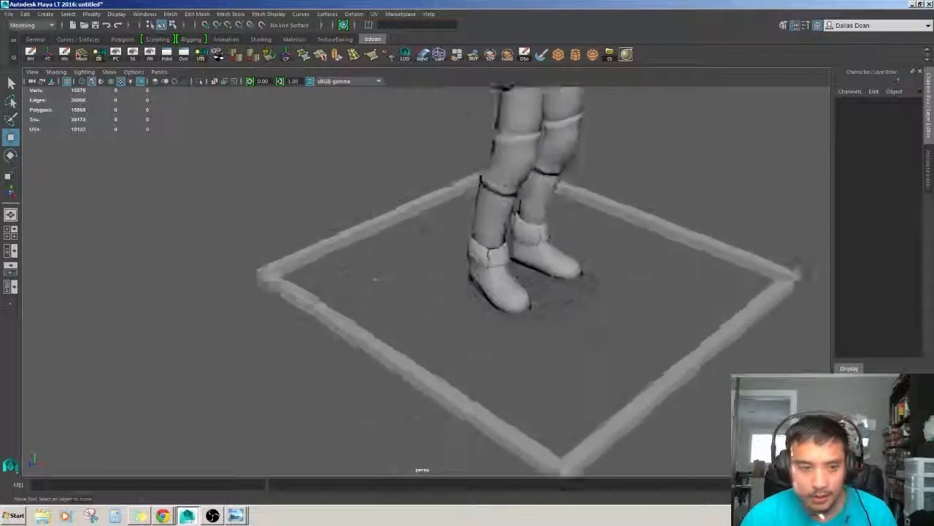
{"action": "scroll", "coordinate": [376, 278], "scroll_direction": "up", "scroll_amount": 4}
{"action": "left_click_drag", "start_coordinate": [375, 278], "coordinate": [473, 314], "text": "alt"}
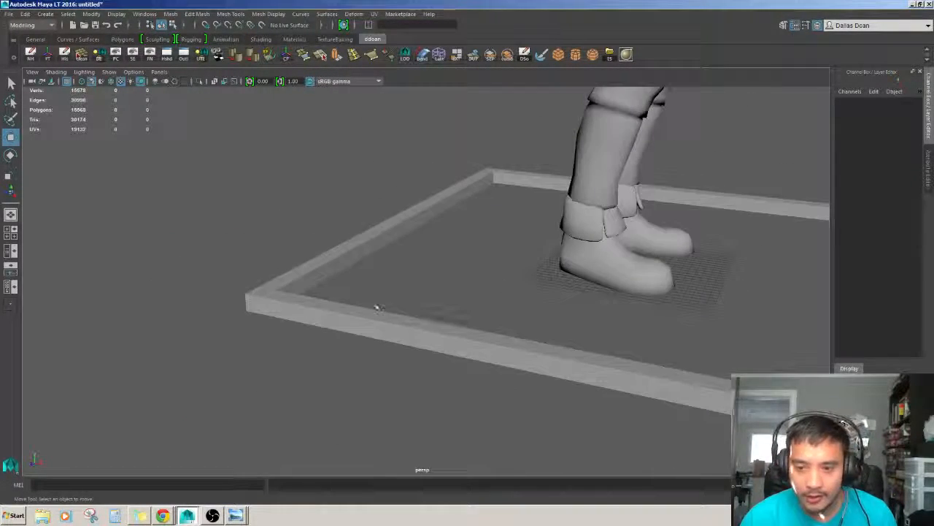
{"action": "left_click", "coordinate": [370, 319]}
{"action": "middle_click_drag", "start_coordinate": [369, 319], "coordinate": [335, 321], "text": "alt"}
{"action": "scroll", "coordinate": [394, 318], "scroll_direction": "down", "scroll_amount": 3}
{"action": "left_click_drag", "start_coordinate": [411, 315], "coordinate": [316, 341], "text": "alt"}
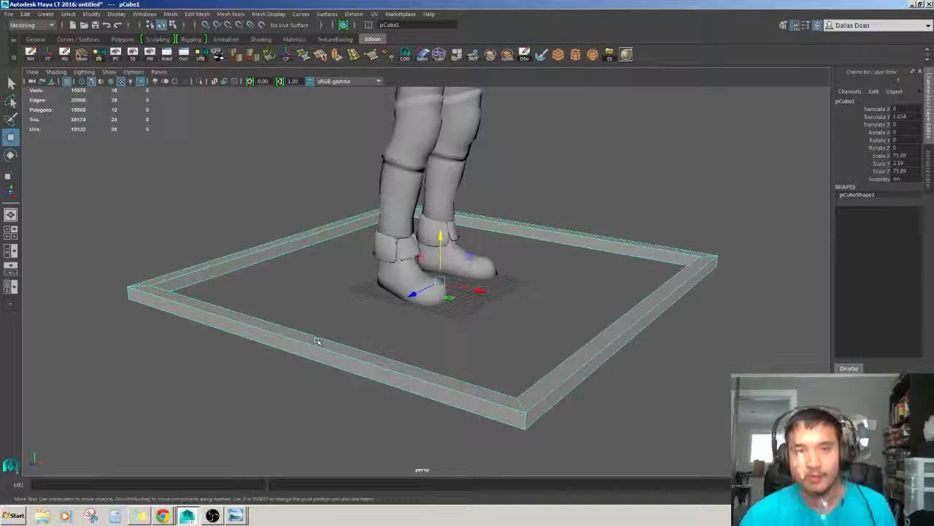
{"action": "scroll", "coordinate": [318, 345], "scroll_direction": "up", "scroll_amount": 3}
{"action": "middle_click_drag", "start_coordinate": [321, 353], "coordinate": [398, 333], "text": "alt"}
{"action": "left_click_drag", "start_coordinate": [398, 332], "coordinate": [307, 304], "text": "alt"}
{"action": "scroll", "coordinate": [341, 304], "scroll_direction": "up", "scroll_amount": 1}
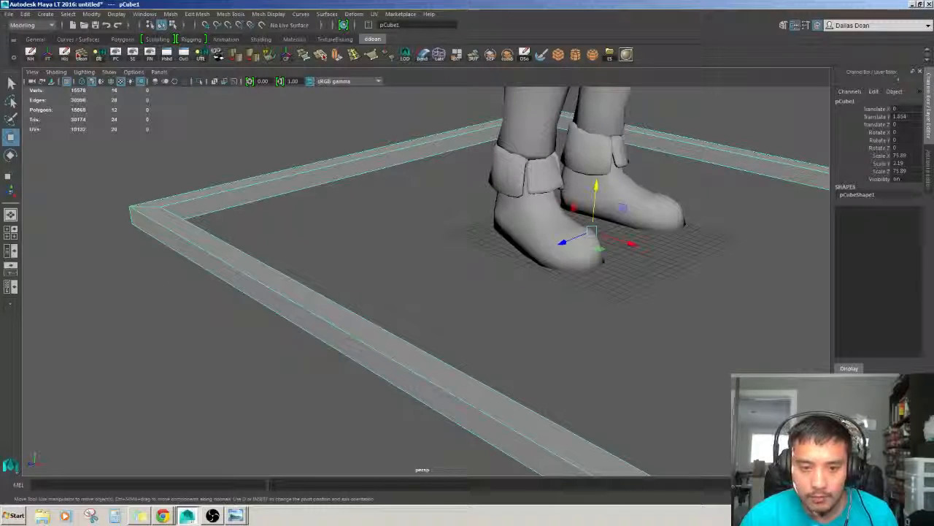
Try inserting an edge loop along the frame wall, then undo it.
{"action": "right_click_drag", "start_coordinate": [261, 291], "coordinate": [240, 296], "text": "shift"}
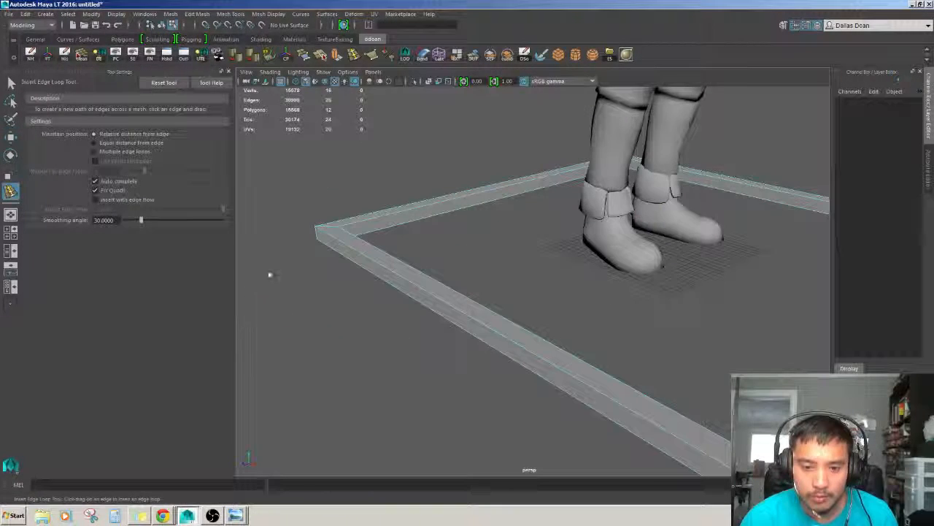
{"action": "left_click_drag", "start_coordinate": [368, 261], "coordinate": [480, 305], "text": "alt"}
{"action": "left_click", "coordinate": [430, 268]}
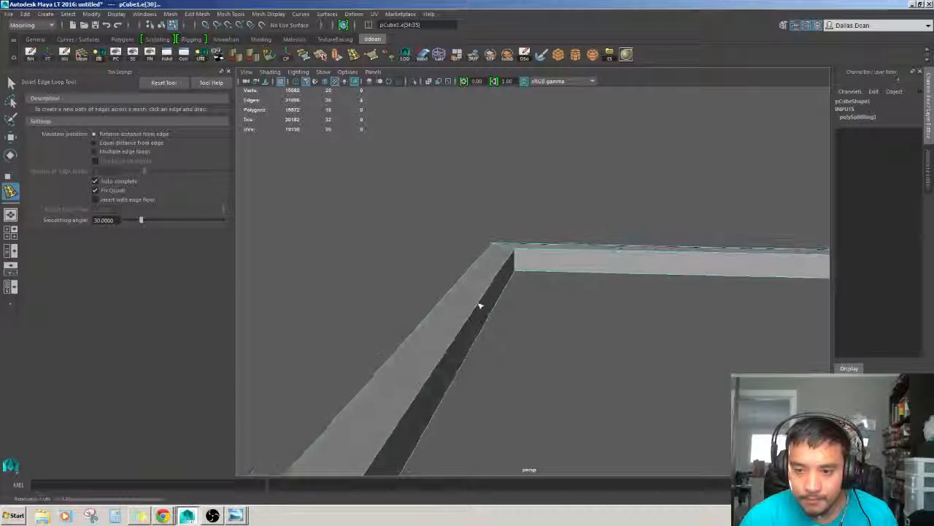
{"action": "left_click", "coordinate": [516, 255]}
{"action": "left_click_drag", "start_coordinate": [516, 256], "coordinate": [588, 286], "text": "alt"}
{"action": "key", "text": "w"}
{"action": "left_click_drag", "start_coordinate": [457, 276], "coordinate": [408, 296], "text": "alt"}
{"action": "key", "text": "ctrl+z"}
{"action": "key", "text": "ctrl+z"}
{"action": "key", "text": "ctrl+z"}
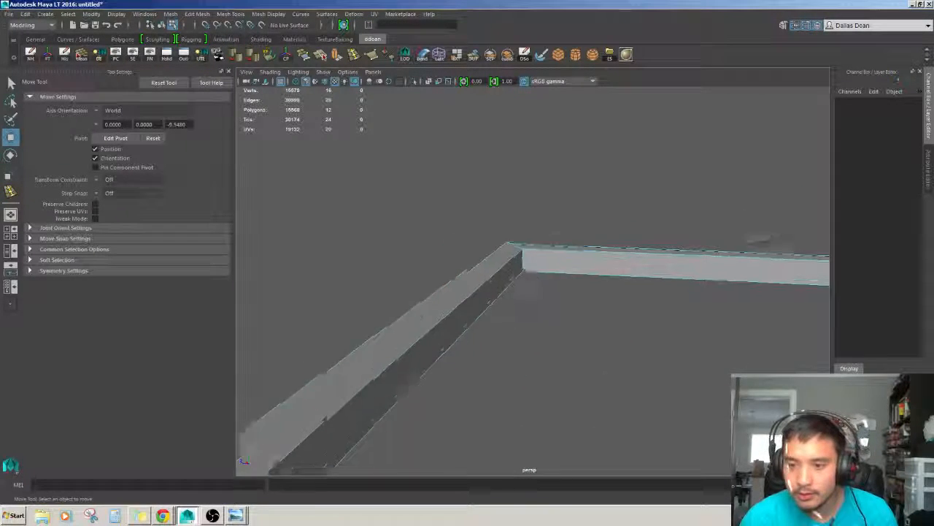
Select the frame's top edge loop and bevel it with a fraction of 0.2.
{"action": "left_click_drag", "start_coordinate": [329, 303], "coordinate": [441, 310], "text": "alt"}
{"action": "double_click", "coordinate": [478, 271]}
{"action": "left_click_drag", "start_coordinate": [479, 272], "coordinate": [577, 196], "text": "alt"}
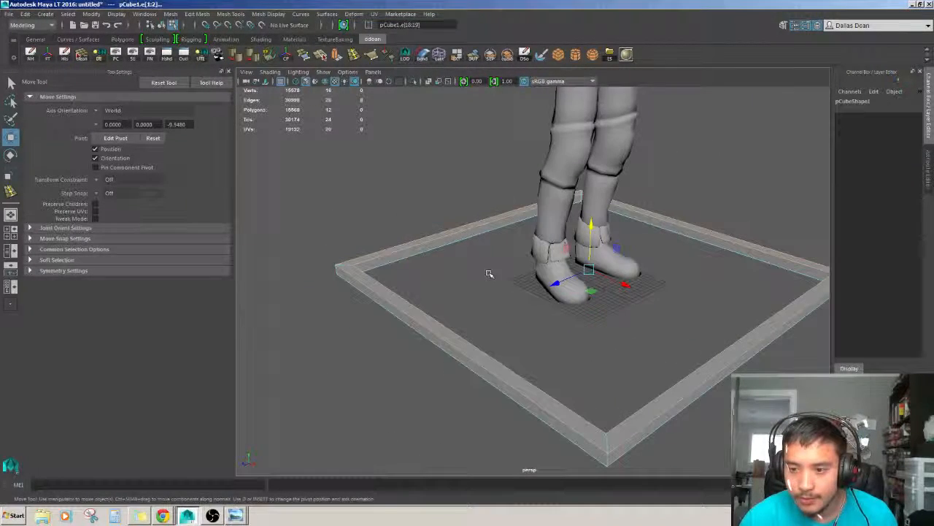
{"action": "key", "text": "ctrl+b"}
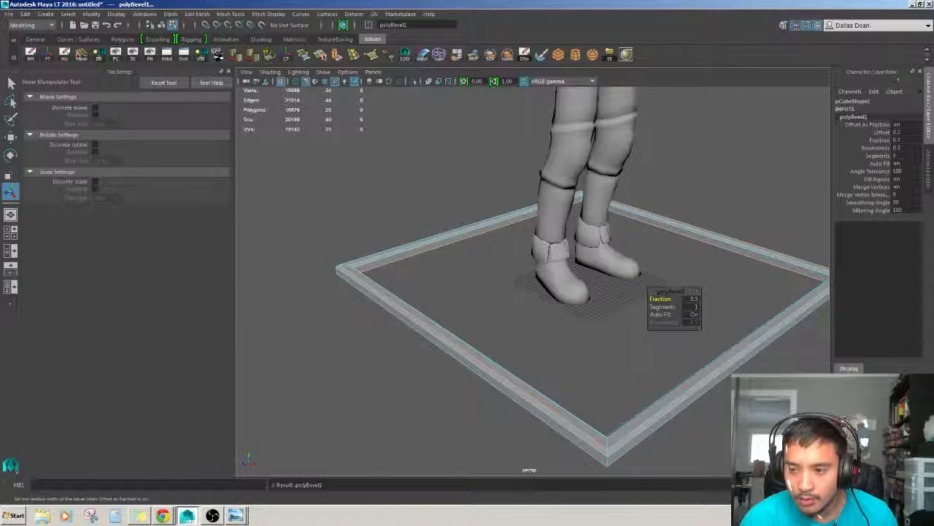
{"action": "scroll", "coordinate": [513, 297], "scroll_direction": "up", "scroll_amount": 2}
{"action": "left_click_drag", "start_coordinate": [513, 296], "coordinate": [485, 264], "text": "alt"}
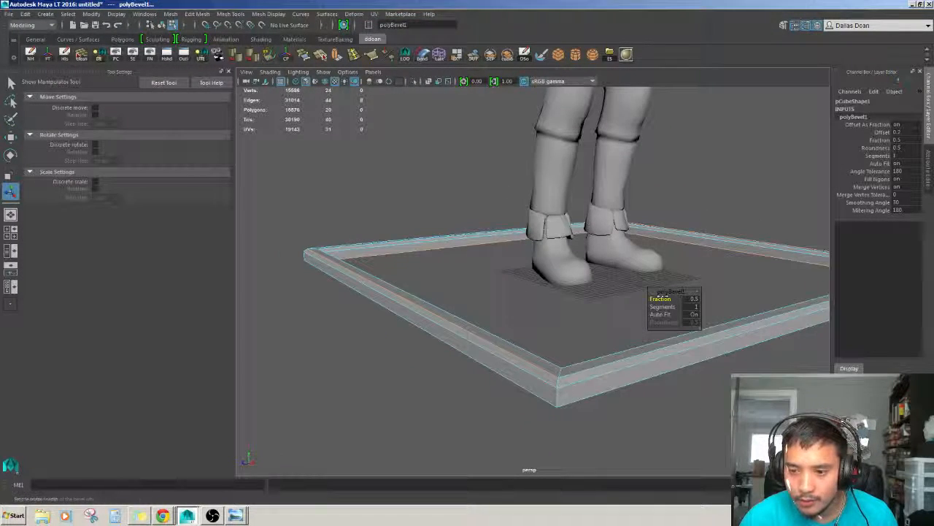
{"action": "left_click_drag", "start_coordinate": [661, 293], "coordinate": [449, 271]}
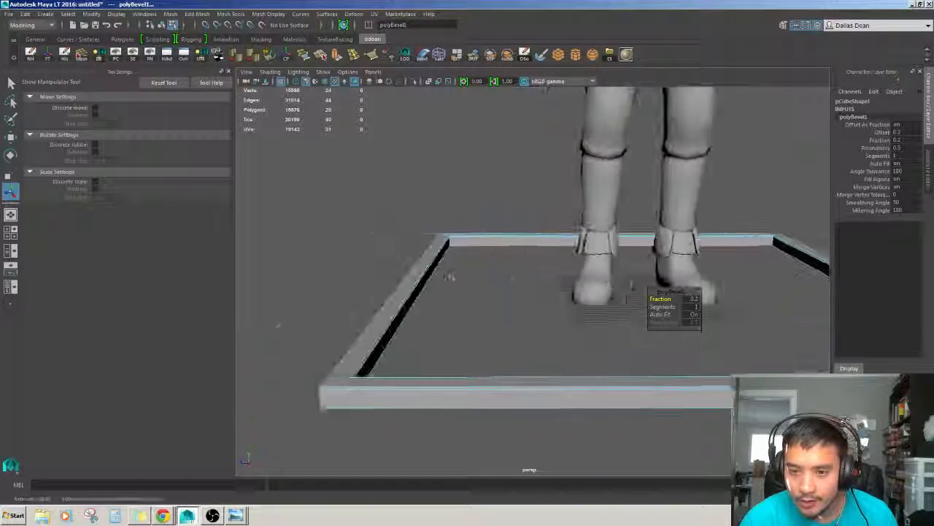
{"action": "key", "text": "w"}
{"action": "left_click", "coordinate": [461, 303]}
{"action": "left_click_drag", "start_coordinate": [461, 302], "coordinate": [397, 296], "text": "alt"}
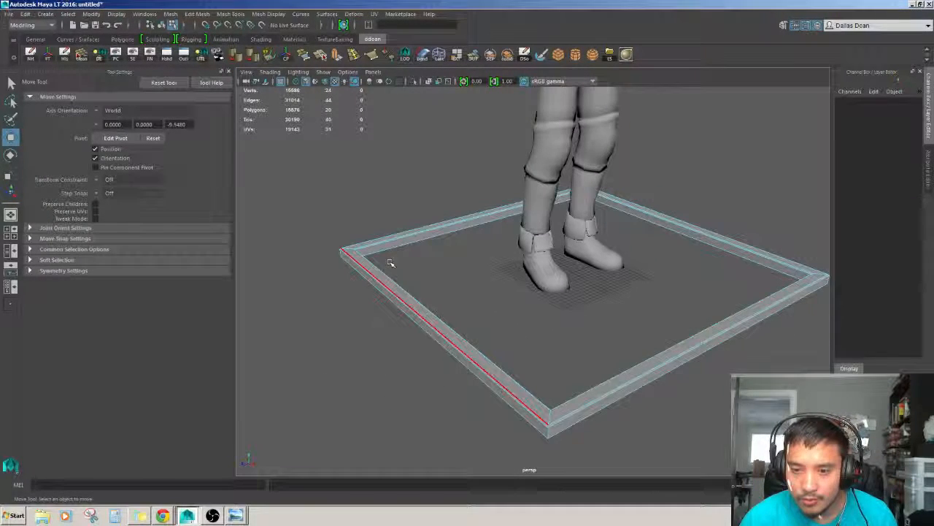
{"action": "scroll", "coordinate": [400, 216], "scroll_direction": "down", "scroll_amount": 3}
{"action": "left_click_drag", "start_coordinate": [400, 217], "coordinate": [395, 172], "text": "alt"}
{"action": "left_click_drag", "start_coordinate": [284, 204], "coordinate": [719, 310]}
{"action": "left_click_drag", "start_coordinate": [511, 289], "coordinate": [465, 341], "text": "alt"}
{"action": "scroll", "coordinate": [465, 340], "scroll_direction": "up", "scroll_amount": 3}
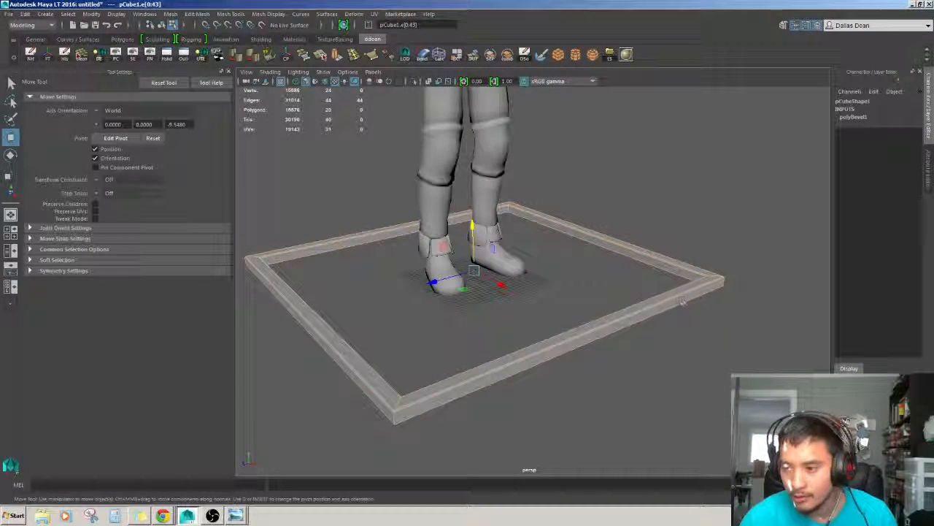
{"action": "scroll", "coordinate": [700, 284], "scroll_direction": "up", "scroll_amount": 2}
{"action": "left_click_drag", "start_coordinate": [650, 280], "coordinate": [565, 327], "text": "alt"}
{"action": "key", "text": "ctrl+z"}
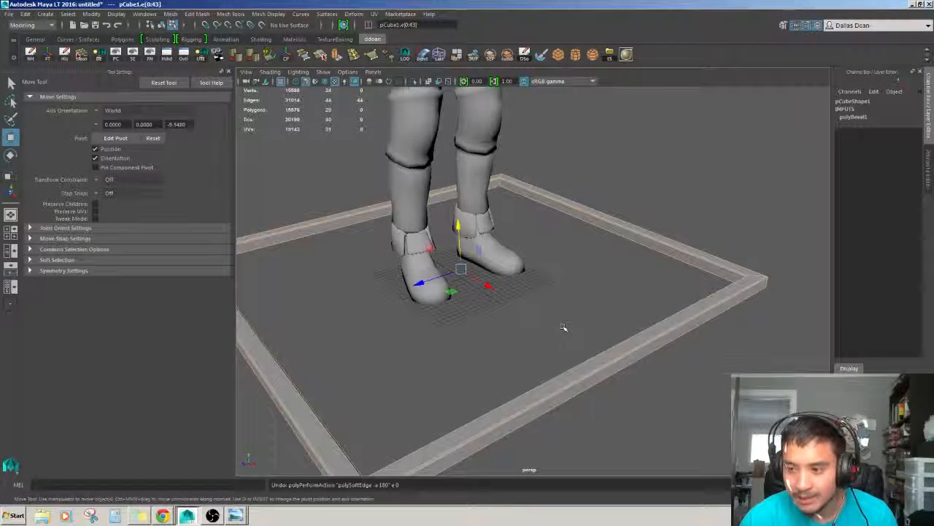
{"action": "left_click", "coordinate": [637, 263]}
{"action": "key", "text": "F8"}
{"action": "left_click", "coordinate": [644, 297]}
{"action": "scroll", "coordinate": [645, 298], "scroll_direction": "up", "scroll_amount": 2}
{"action": "left_click_drag", "start_coordinate": [644, 298], "coordinate": [551, 282], "text": "alt"}
{"action": "key", "text": "ctrl+z"}
{"action": "scroll", "coordinate": [575, 333], "scroll_direction": "down", "scroll_amount": 3}
{"action": "left_click", "coordinate": [565, 311]}
{"action": "scroll", "coordinate": [563, 318], "scroll_direction": "down", "scroll_amount": 2}
{"action": "scroll", "coordinate": [533, 329], "scroll_direction": "up", "scroll_amount": 3}
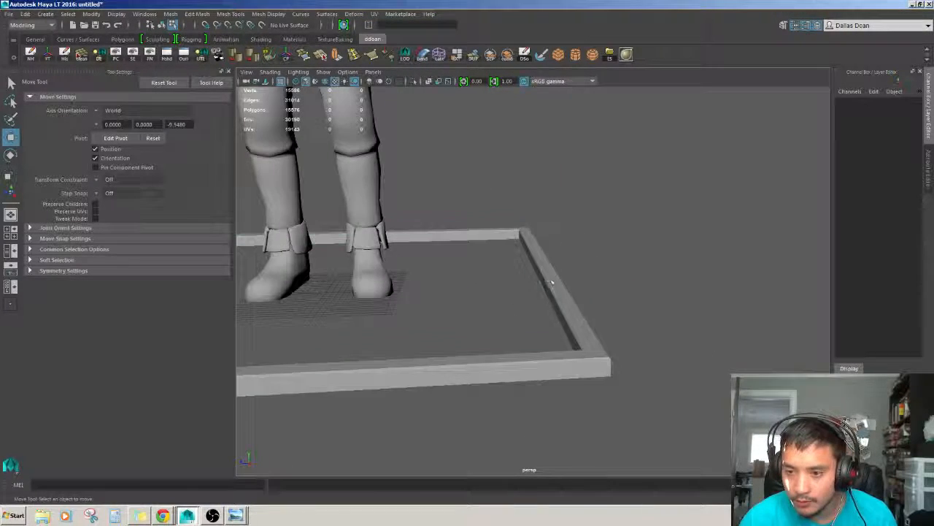
Select edge loops along the frame's walls and change their edge normals with Soften/Harden Edge.
{"action": "left_click", "coordinate": [546, 295]}
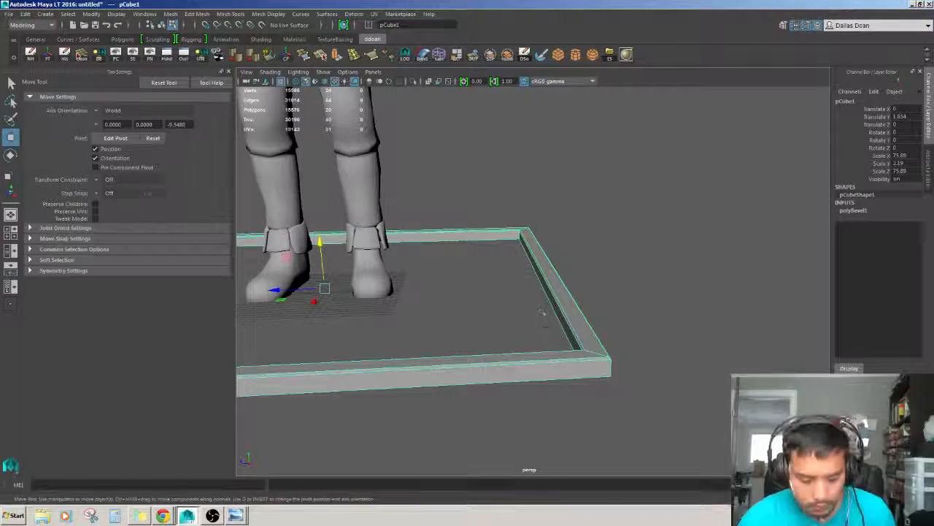
{"action": "left_click", "coordinate": [229, 72]}
{"action": "scroll", "coordinate": [485, 295], "scroll_direction": "down", "scroll_amount": 2}
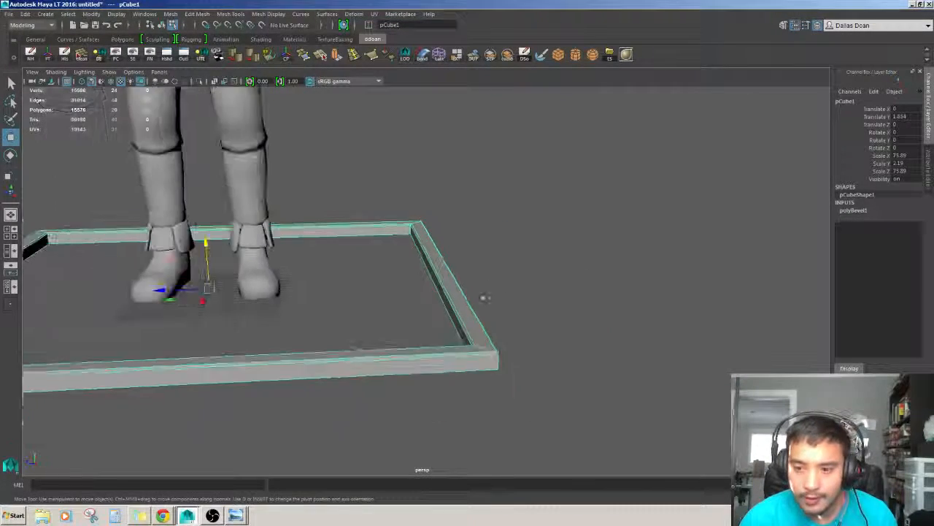
{"action": "left_click_drag", "start_coordinate": [484, 297], "coordinate": [487, 317], "text": "alt"}
{"action": "right_click_drag", "start_coordinate": [443, 278], "coordinate": [440, 252]}
{"action": "left_click", "coordinate": [441, 254]}
{"action": "middle_click_drag", "start_coordinate": [441, 253], "coordinate": [516, 291], "text": "alt"}
{"action": "double_click", "coordinate": [514, 289]}
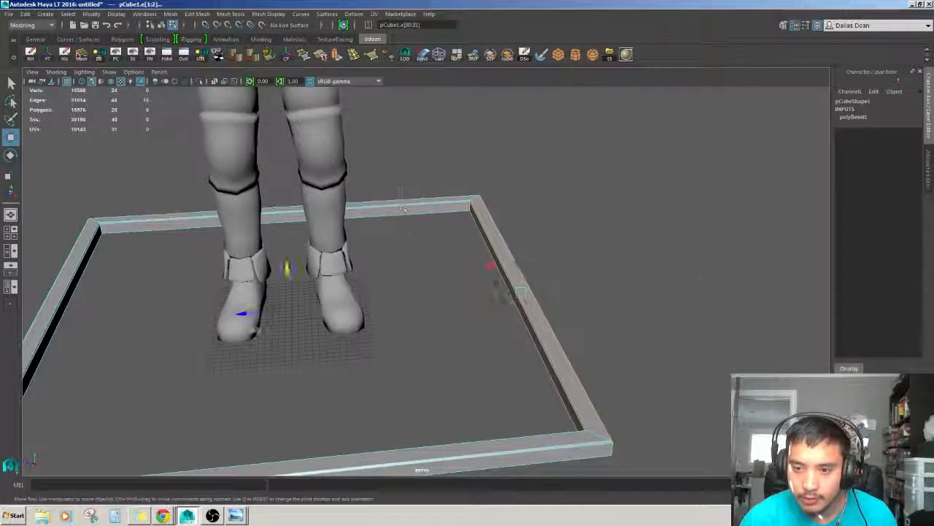
{"action": "left_click_drag", "start_coordinate": [513, 289], "coordinate": [454, 291], "text": "alt"}
{"action": "middle_click_drag", "start_coordinate": [454, 291], "coordinate": [453, 239], "text": "alt"}
{"action": "double_click", "coordinate": [301, 367], "text": "shift"}
{"action": "scroll", "coordinate": [301, 361], "scroll_direction": "down", "scroll_amount": 3}
{"action": "left_click_drag", "start_coordinate": [301, 358], "coordinate": [323, 306], "text": "alt"}
{"action": "scroll", "coordinate": [375, 294], "scroll_direction": "up", "scroll_amount": 3}
{"action": "left_click", "coordinate": [323, 265], "text": "shift"}
{"action": "left_click_drag", "start_coordinate": [424, 321], "coordinate": [388, 346], "text": "alt"}
{"action": "left_click", "coordinate": [451, 174], "text": "shift"}
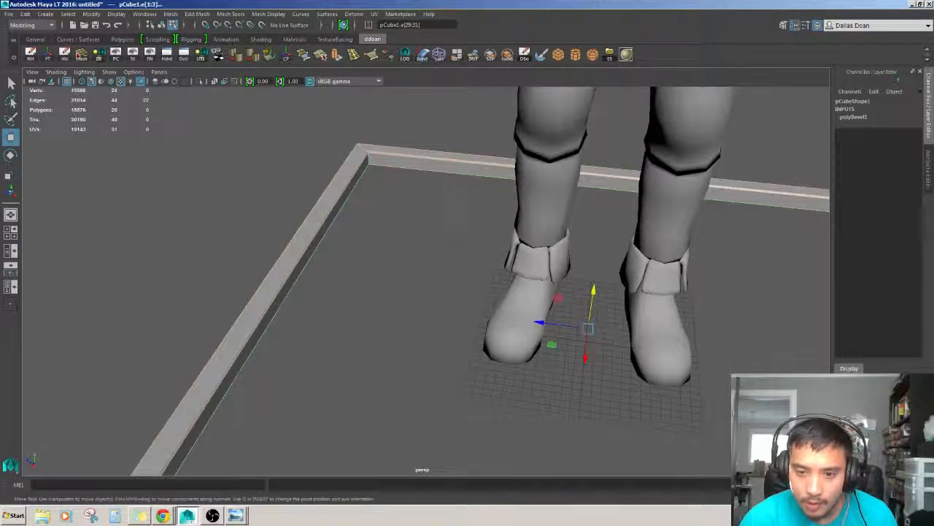
{"action": "left_click_drag", "start_coordinate": [673, 296], "coordinate": [461, 345], "text": "alt"}
{"action": "left_click", "coordinate": [646, 284], "text": "shift"}
{"action": "left_click", "coordinate": [422, 256], "text": "shift"}
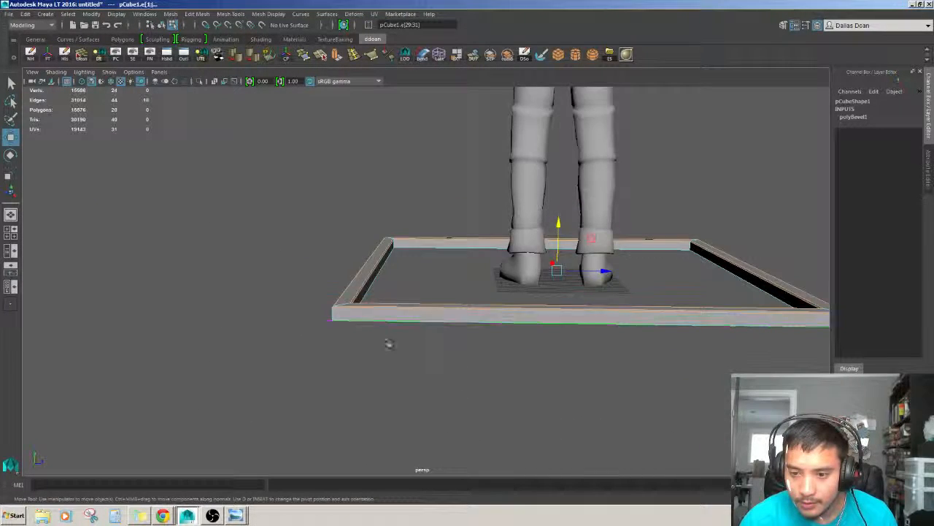
{"action": "left_click_drag", "start_coordinate": [389, 344], "coordinate": [462, 310], "text": "alt"}
{"action": "left_click_drag", "start_coordinate": [410, 295], "coordinate": [463, 293], "text": "alt"}
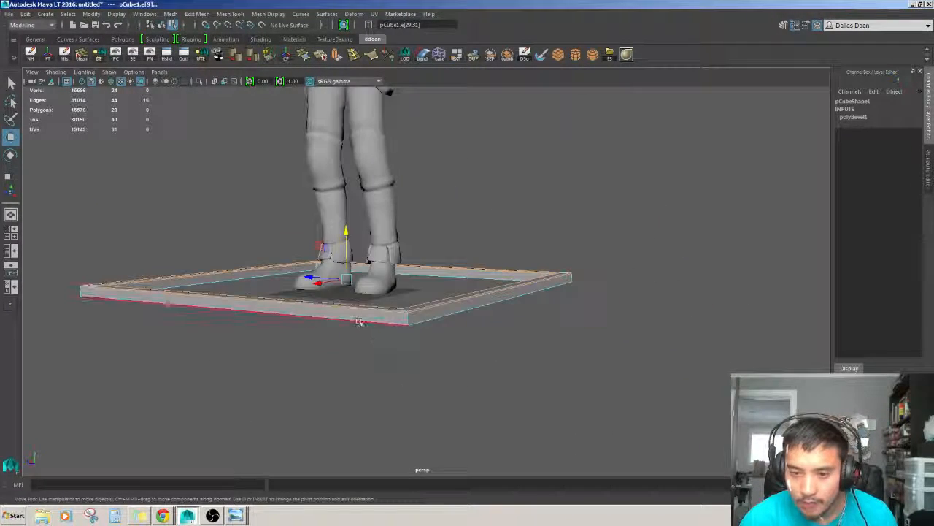
{"action": "left_click", "coordinate": [358, 321], "text": "shift"}
{"action": "left_click_drag", "start_coordinate": [358, 321], "coordinate": [475, 378], "text": "alt"}
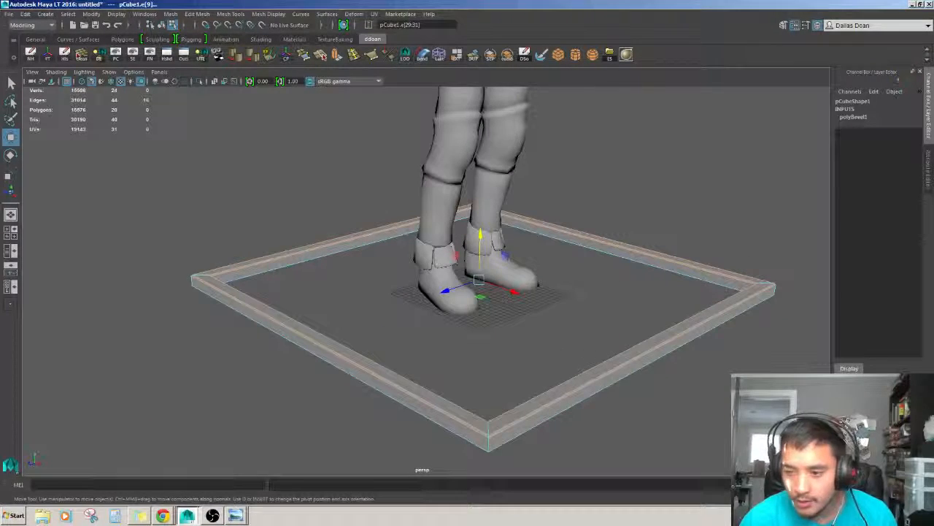
{"action": "left_click_drag", "start_coordinate": [676, 340], "coordinate": [613, 343], "text": "alt"}
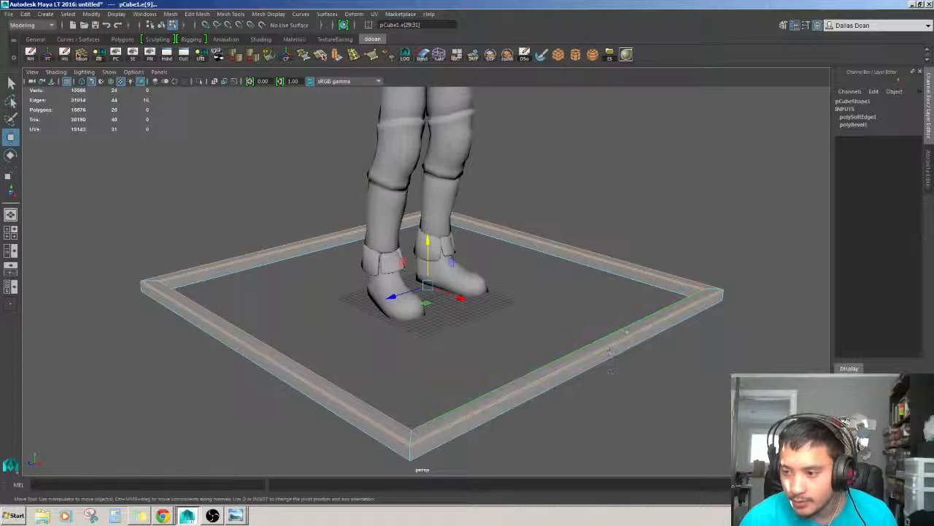
{"action": "right_click_drag", "start_coordinate": [620, 323], "coordinate": [650, 298]}
Orbit around the frame to inspect the bevelled edges.
{"action": "left_click", "coordinate": [684, 365]}
{"action": "middle_click_drag", "start_coordinate": [684, 365], "coordinate": [555, 314], "text": "alt"}
{"action": "right_click_drag", "start_coordinate": [555, 314], "coordinate": [584, 338], "text": "alt"}
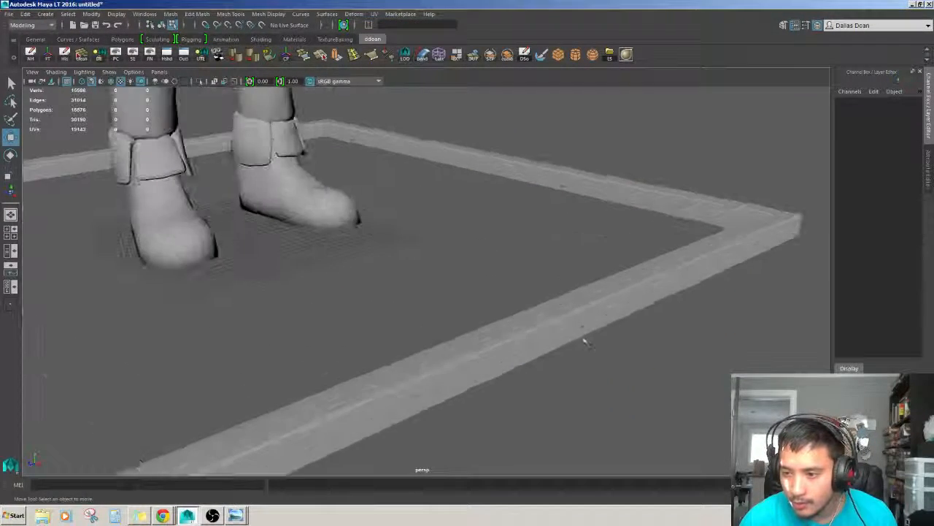
{"action": "left_click_drag", "start_coordinate": [584, 338], "coordinate": [622, 332], "text": "alt"}
{"action": "right_click_drag", "start_coordinate": [623, 332], "coordinate": [602, 326], "text": "alt"}
{"action": "left_click_drag", "start_coordinate": [603, 326], "coordinate": [501, 342], "text": "alt"}
{"action": "right_click_drag", "start_coordinate": [515, 334], "coordinate": [476, 324], "text": "alt"}
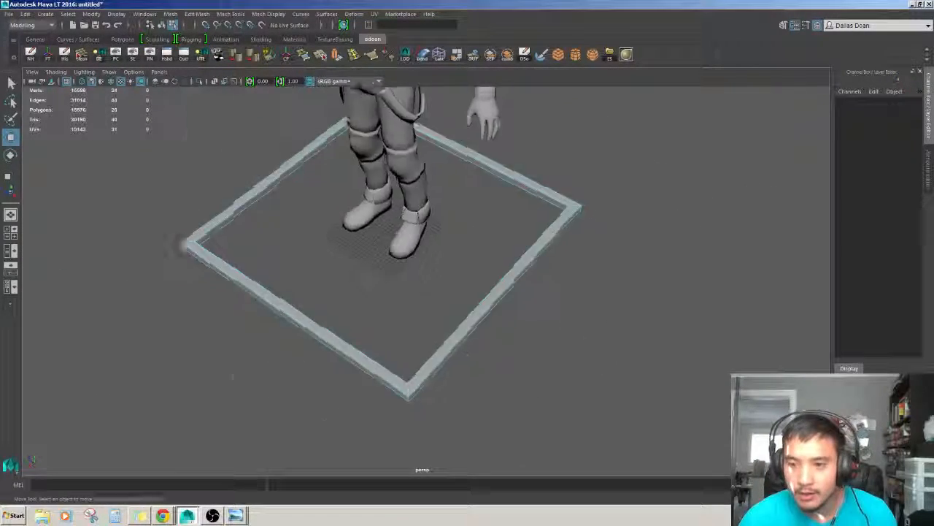
Select the frame in object mode and delete its construction history.
{"action": "left_click_drag", "start_coordinate": [476, 325], "coordinate": [538, 336], "text": "alt"}
{"action": "key", "text": "F8"}
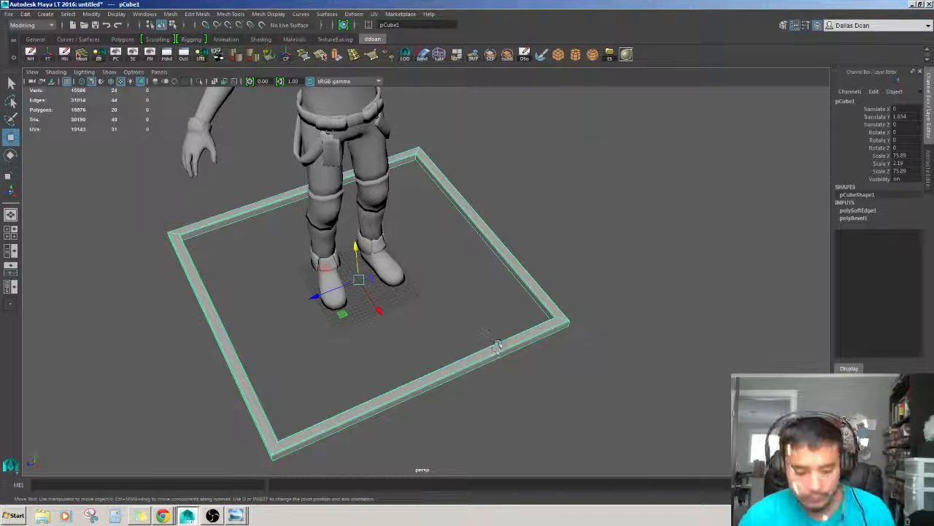
{"action": "key", "text": "alt+shift+d"}
Create a new cube and move it beside the character's feet inside the frame.
{"action": "left_click_drag", "start_coordinate": [394, 374], "coordinate": [486, 358], "text": "alt"}
{"action": "left_click", "coordinate": [599, 288]}
{"action": "right_click_drag", "start_coordinate": [486, 358], "coordinate": [463, 336], "text": "alt"}
{"action": "middle_click_drag", "start_coordinate": [463, 336], "coordinate": [538, 325], "text": "alt"}
{"action": "right_click_drag", "start_coordinate": [539, 326], "coordinate": [584, 330], "text": "alt"}
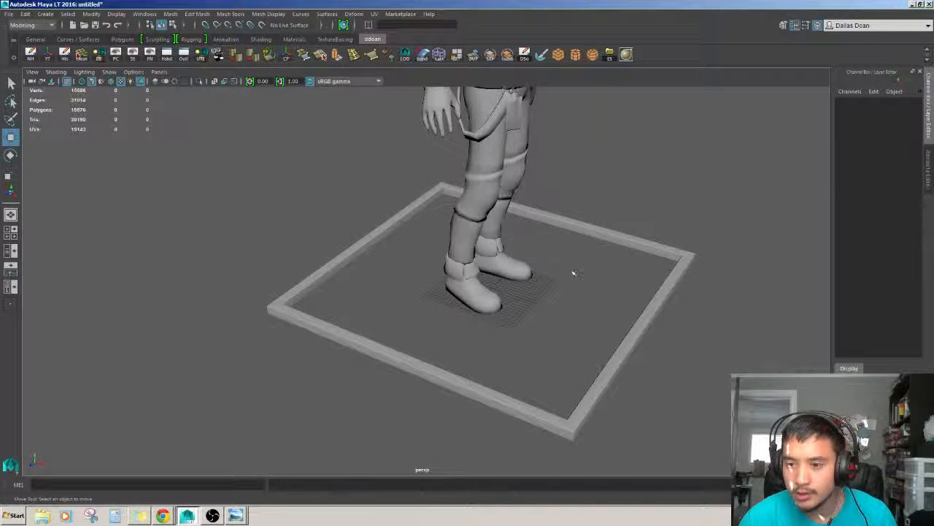
{"action": "right_click_drag", "start_coordinate": [574, 273], "coordinate": [574, 284], "text": "shift"}
{"action": "left_click_drag", "start_coordinate": [574, 276], "coordinate": [547, 263], "text": "alt"}
{"action": "left_click_drag", "start_coordinate": [471, 279], "coordinate": [488, 277]}
{"action": "right_click_drag", "start_coordinate": [487, 278], "coordinate": [502, 265], "text": "alt"}
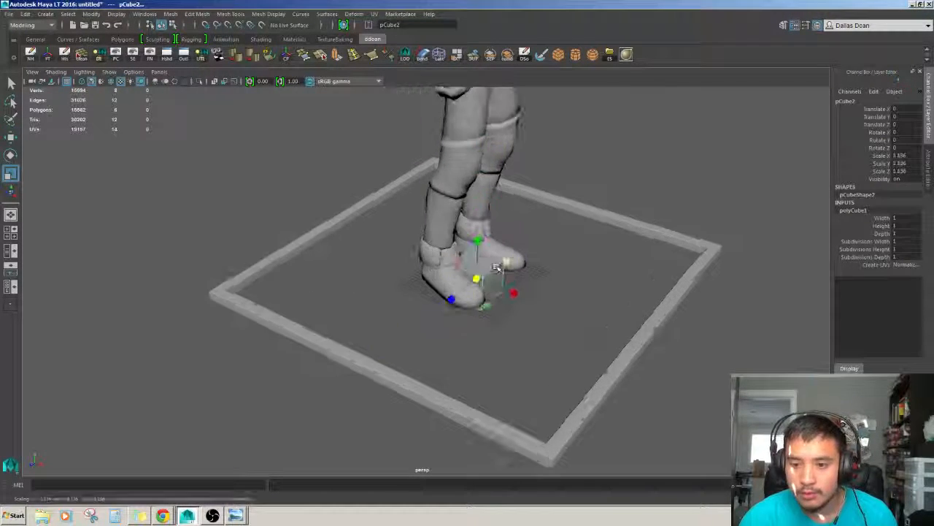
{"action": "left_click_drag", "start_coordinate": [502, 266], "coordinate": [474, 266], "text": "alt"}
{"action": "right_click_drag", "start_coordinate": [475, 266], "coordinate": [451, 259], "text": "alt"}
{"action": "key", "text": "w"}
{"action": "left_click_drag", "start_coordinate": [451, 260], "coordinate": [492, 253], "text": "alt"}
{"action": "key", "text": "r"}
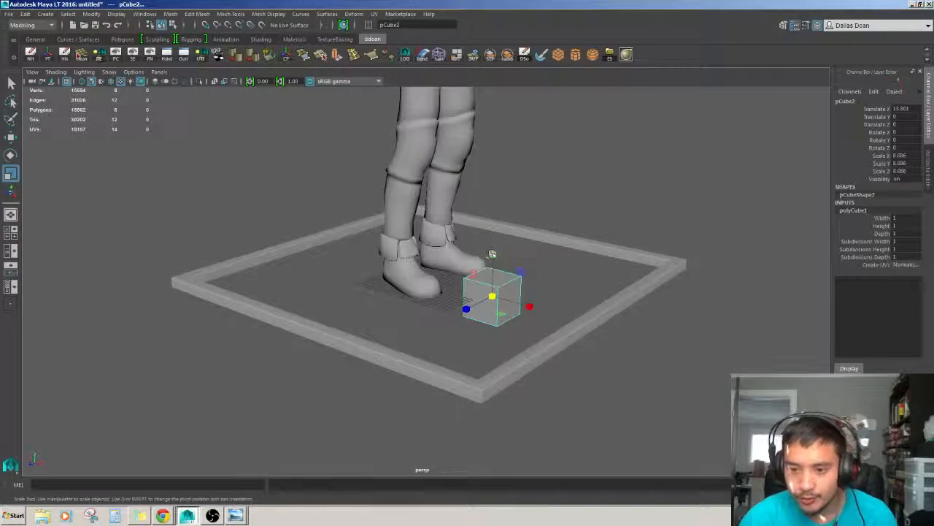
Scale the cube into a long thin bar, about 0.99 by 2.043 by 0.086.
{"action": "left_click_drag", "start_coordinate": [494, 286], "coordinate": [502, 301], "text": "alt"}
{"action": "right_click_drag", "start_coordinate": [502, 300], "coordinate": [528, 278], "text": "alt"}
{"action": "key", "text": "w"}
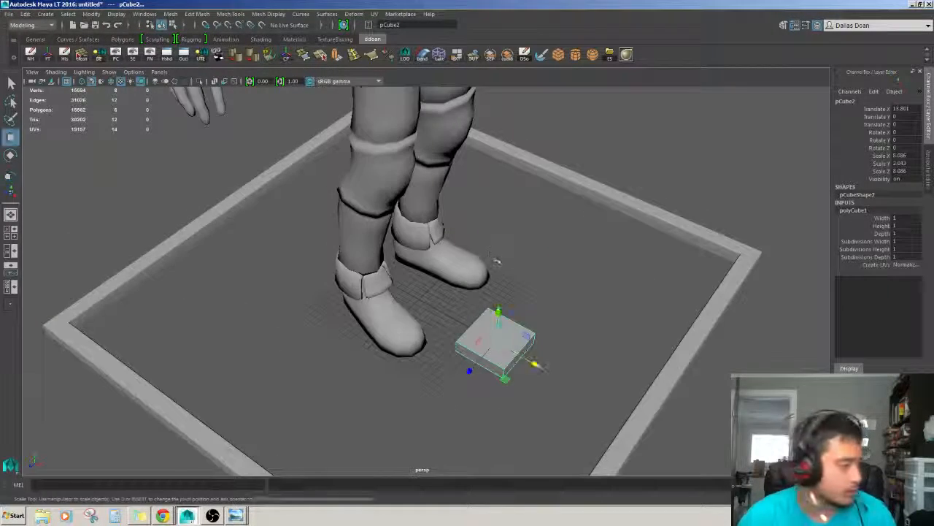
{"action": "left_click_drag", "start_coordinate": [496, 261], "coordinate": [512, 261], "text": "alt"}
{"action": "right_click_drag", "start_coordinate": [497, 262], "coordinate": [513, 264], "text": "alt"}
{"action": "middle_click_drag", "start_coordinate": [511, 264], "coordinate": [473, 239], "text": "alt"}
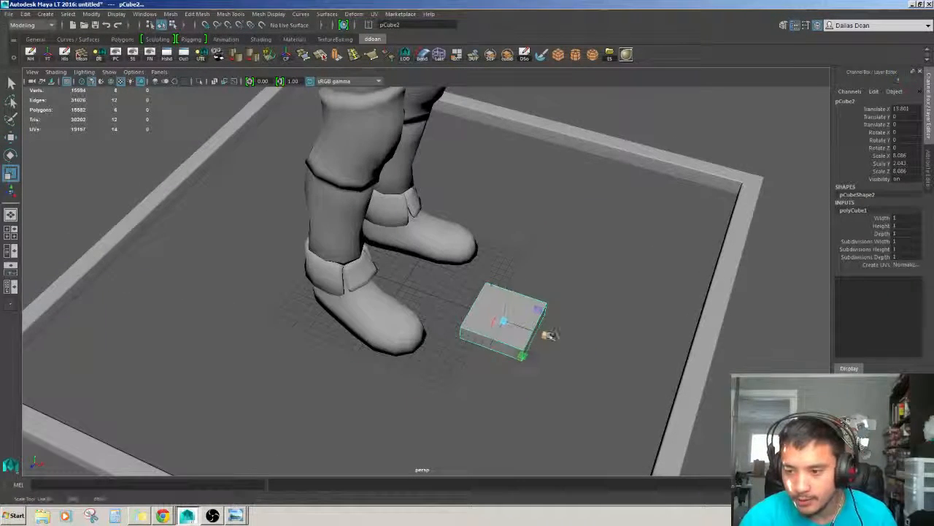
{"action": "left_click_drag", "start_coordinate": [509, 322], "coordinate": [520, 291], "text": "alt"}
{"action": "key", "text": "w"}
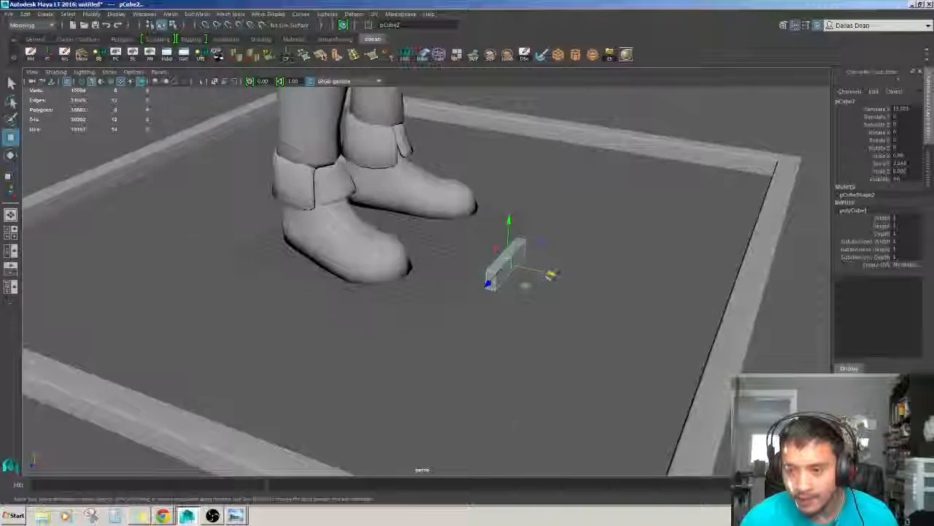
{"action": "right_click_drag", "start_coordinate": [527, 297], "coordinate": [501, 324], "text": "alt"}
{"action": "left_click_drag", "start_coordinate": [509, 307], "coordinate": [453, 314], "text": "alt"}
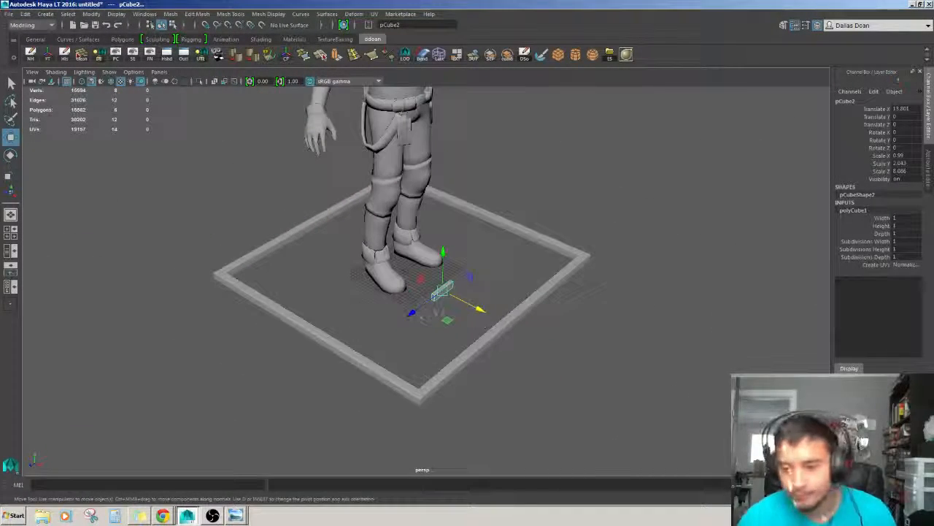
Move the bar up against the frame's inner wall, at about Y 1.261 and Z 31.751.
{"action": "left_click_drag", "start_coordinate": [360, 376], "coordinate": [350, 384]}
{"action": "left_click_drag", "start_coordinate": [351, 384], "coordinate": [310, 300], "text": "alt"}
{"action": "key", "text": "f"}
{"action": "right_click_drag", "start_coordinate": [310, 299], "coordinate": [45, 301], "text": "alt"}
{"action": "left_click_drag", "start_coordinate": [45, 300], "coordinate": [49, 358], "text": "alt"}
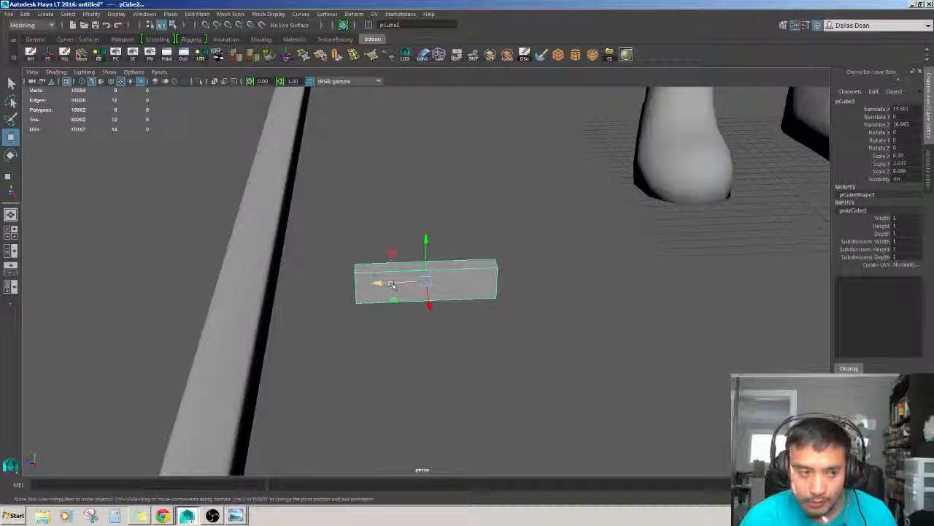
{"action": "left_click_drag", "start_coordinate": [375, 282], "coordinate": [293, 298]}
{"action": "left_click_drag", "start_coordinate": [293, 298], "coordinate": [293, 278], "text": "alt"}
{"action": "middle_click_drag", "start_coordinate": [292, 278], "coordinate": [304, 293], "text": "alt"}
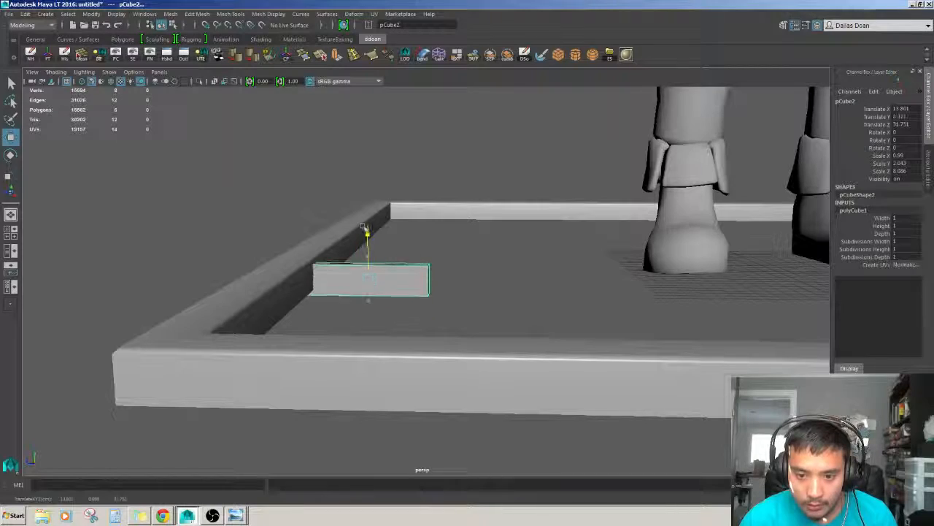
{"action": "left_click_drag", "start_coordinate": [365, 229], "coordinate": [365, 233]}
{"action": "left_click_drag", "start_coordinate": [365, 233], "coordinate": [383, 219], "text": "alt"}
{"action": "right_click_drag", "start_coordinate": [423, 279], "coordinate": [429, 295]}
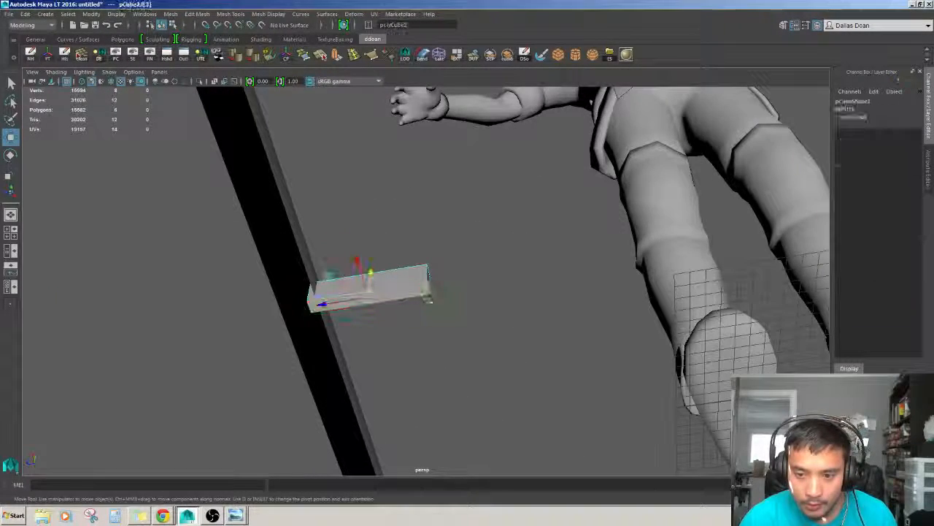
Delete the bar's two end faces.
{"action": "left_click", "coordinate": [429, 287]}
{"action": "key", "text": "Delete"}
{"action": "left_click_drag", "start_coordinate": [437, 296], "coordinate": [447, 246], "text": "alt"}
{"action": "left_click", "coordinate": [295, 258]}
{"action": "left_click", "coordinate": [431, 290], "text": "shift"}
{"action": "key", "text": "Delete"}
Select the bar's end vertices and stretch them so the bar spans the frame's interior.
{"action": "right_click_drag", "start_coordinate": [336, 284], "coordinate": [271, 286]}
{"action": "left_click_drag", "start_coordinate": [270, 286], "coordinate": [447, 315]}
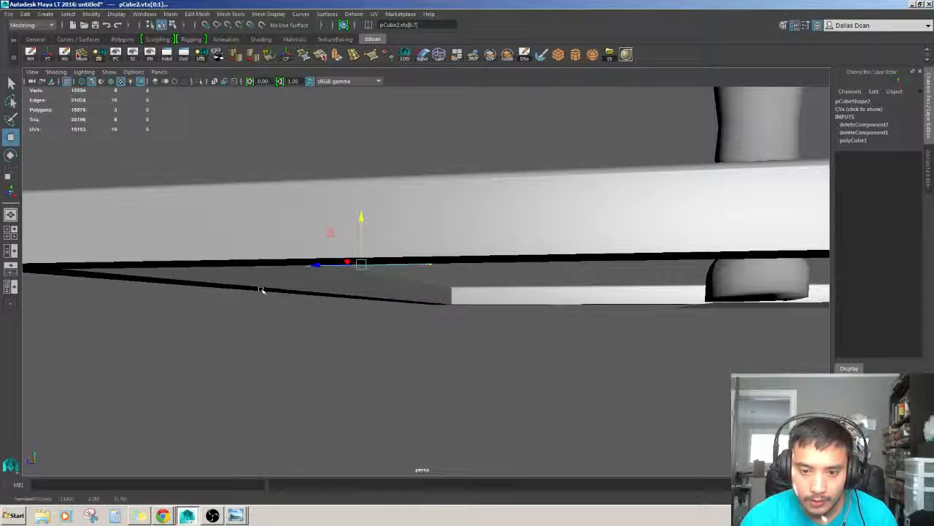
{"action": "left_click_drag", "start_coordinate": [458, 305], "coordinate": [462, 341], "text": "alt"}
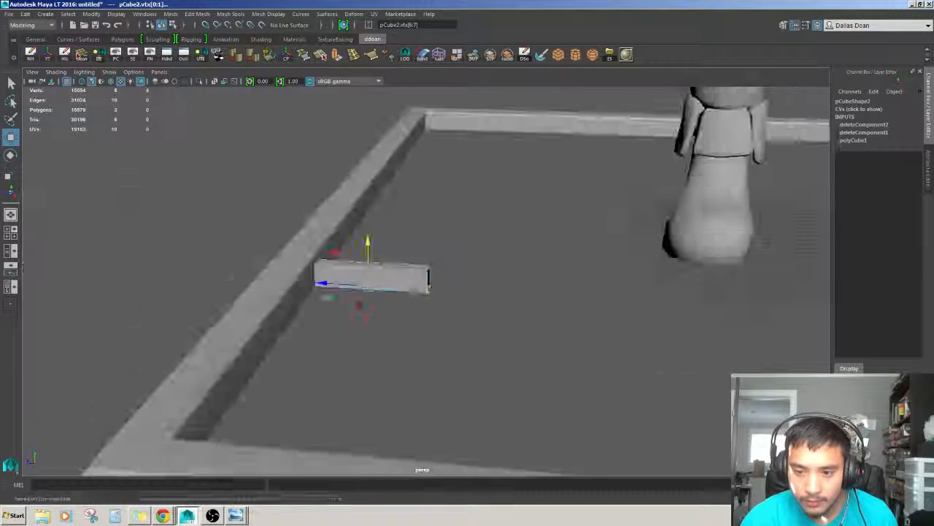
{"action": "left_click_drag", "start_coordinate": [414, 248], "coordinate": [453, 305]}
{"action": "mouse_move", "coordinate": [511, 323]}
{"action": "right_mouse_down", "text": "alt"}
{"action": "mouse_move", "coordinate": [487, 323]}
{"action": "mouse_move", "coordinate": [503, 322]}
{"action": "right_mouse_up", "text": "alt"}
{"action": "left_click_drag", "start_coordinate": [503, 322], "coordinate": [480, 309], "text": "alt"}
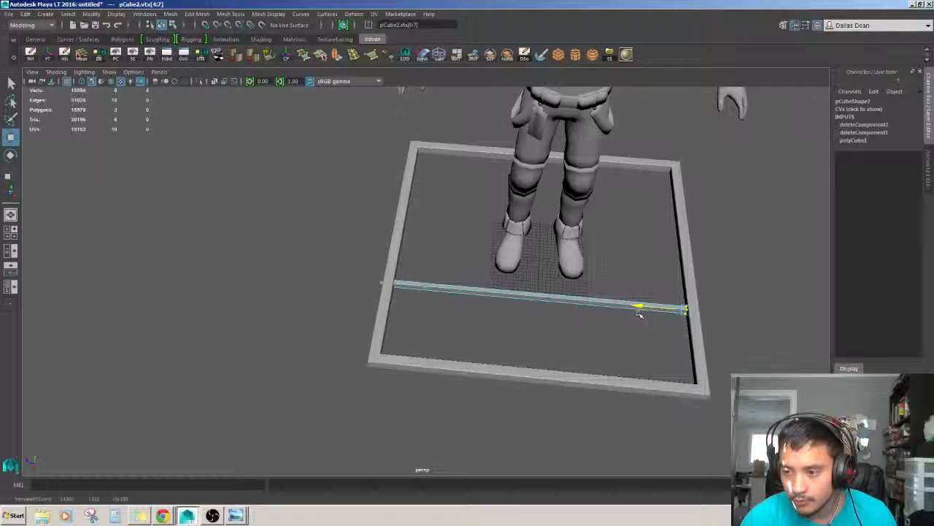
{"action": "left_click", "coordinate": [705, 288]}
{"action": "left_click_drag", "start_coordinate": [706, 287], "coordinate": [548, 255], "text": "alt"}
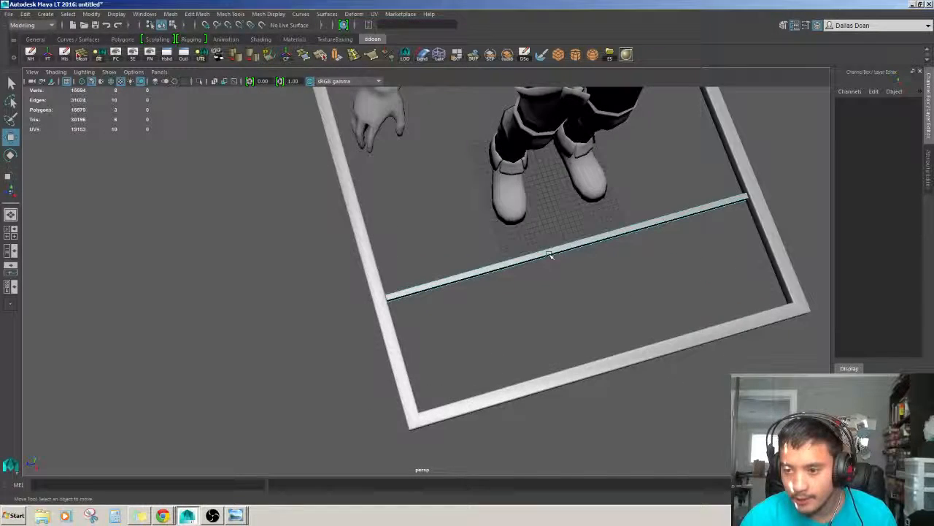
Select the finished bar and delete its construction history.
{"action": "right_click_drag", "start_coordinate": [535, 300], "coordinate": [557, 283]}
{"action": "middle_click_drag", "start_coordinate": [559, 326], "coordinate": [542, 361], "text": "alt"}
{"action": "left_click_drag", "start_coordinate": [543, 360], "coordinate": [553, 314], "text": "alt"}
{"action": "right_click_drag", "start_coordinate": [511, 322], "coordinate": [496, 357], "text": "alt"}
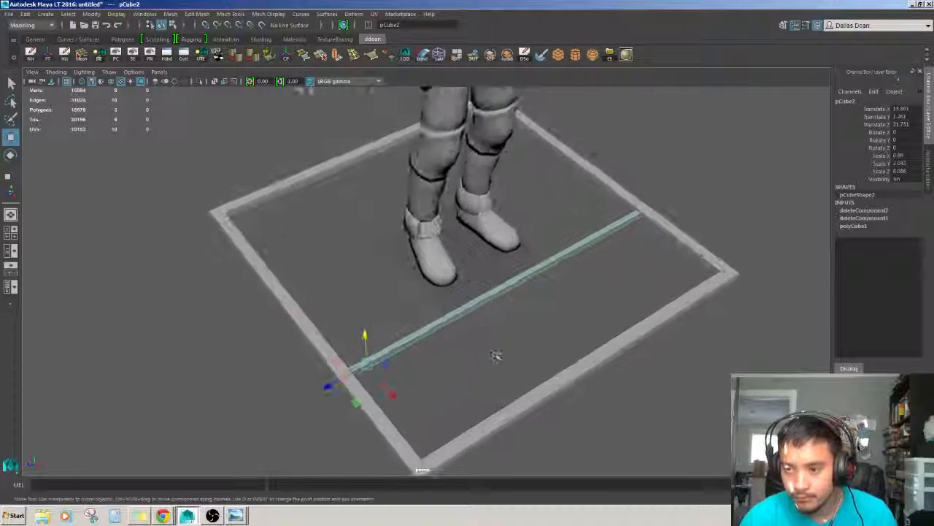
{"action": "left_click_drag", "start_coordinate": [496, 357], "coordinate": [521, 311], "text": "alt"}
{"action": "right_click_drag", "start_coordinate": [520, 311], "coordinate": [472, 318], "text": "alt"}
{"action": "key", "text": "alt+shift+d"}
Duplicate the bar repeatedly, moving each copy sideways to fill one half of the grate with evenly spaced bars.
{"action": "left_click_drag", "start_coordinate": [434, 367], "coordinate": [436, 368]}
{"action": "left_click_drag", "start_coordinate": [436, 368], "coordinate": [499, 362], "text": "alt"}
{"action": "left_click_drag", "start_coordinate": [499, 361], "coordinate": [447, 325], "text": "alt"}
{"action": "right_click_drag", "start_coordinate": [447, 325], "coordinate": [490, 330], "text": "alt"}
{"action": "left_click_drag", "start_coordinate": [491, 330], "coordinate": [512, 343], "text": "alt"}
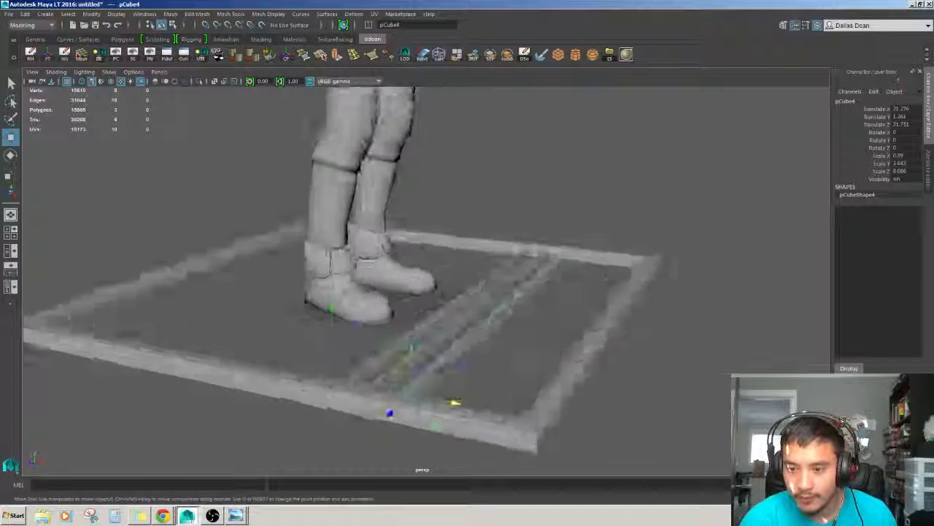
{"action": "right_click_drag", "start_coordinate": [513, 343], "coordinate": [468, 349], "text": "alt"}
{"action": "left_click_drag", "start_coordinate": [468, 349], "coordinate": [470, 379], "text": "alt"}
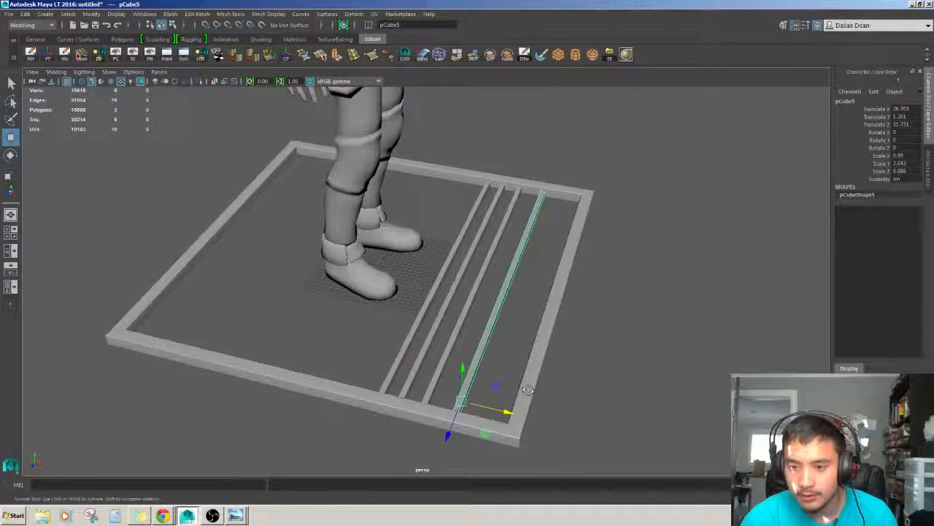
{"action": "key", "text": "ctrl+d"}
{"action": "left_click_drag", "start_coordinate": [491, 404], "coordinate": [488, 403]}
{"action": "right_click_drag", "start_coordinate": [488, 403], "coordinate": [511, 407], "text": "alt"}
{"action": "key", "text": "ctrl+d"}
{"action": "left_click_drag", "start_coordinate": [512, 407], "coordinate": [535, 439], "text": "alt"}
{"action": "middle_click_drag", "start_coordinate": [536, 439], "coordinate": [512, 403], "text": "alt"}
{"action": "left_click_drag", "start_coordinate": [513, 403], "coordinate": [395, 381], "text": "alt"}
{"action": "key", "text": "ctrl+d"}
{"action": "key", "text": "ctrl+d"}
{"action": "middle_click_drag", "start_coordinate": [395, 380], "coordinate": [399, 395], "text": "alt"}
{"action": "right_click_drag", "start_coordinate": [399, 395], "coordinate": [362, 387], "text": "alt"}
{"action": "left_click_drag", "start_coordinate": [362, 387], "coordinate": [397, 381], "text": "alt"}
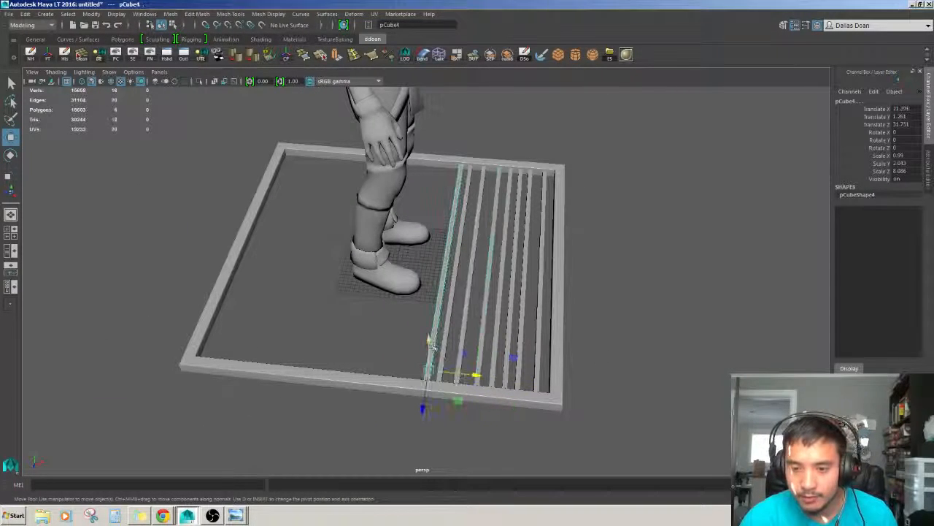
{"action": "right_click_drag", "start_coordinate": [460, 378], "coordinate": [466, 366], "text": "alt"}
{"action": "left_click_drag", "start_coordinate": [466, 366], "coordinate": [448, 400], "text": "alt"}
{"action": "key", "text": "ctrl+d"}
{"action": "left_click_drag", "start_coordinate": [448, 400], "coordinate": [481, 380], "text": "alt"}
{"action": "key", "text": "ctrl+d"}
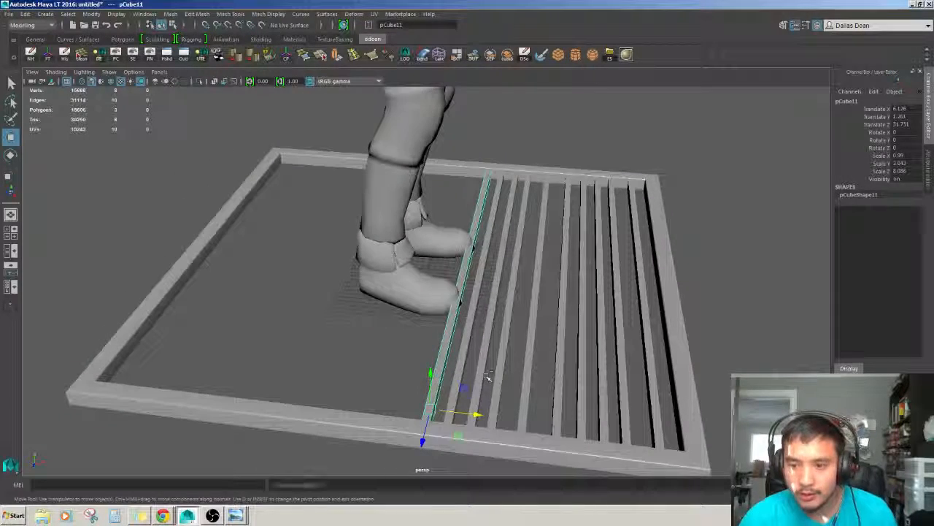
{"action": "left_click", "coordinate": [473, 415]}
{"action": "left_click", "coordinate": [443, 373]}
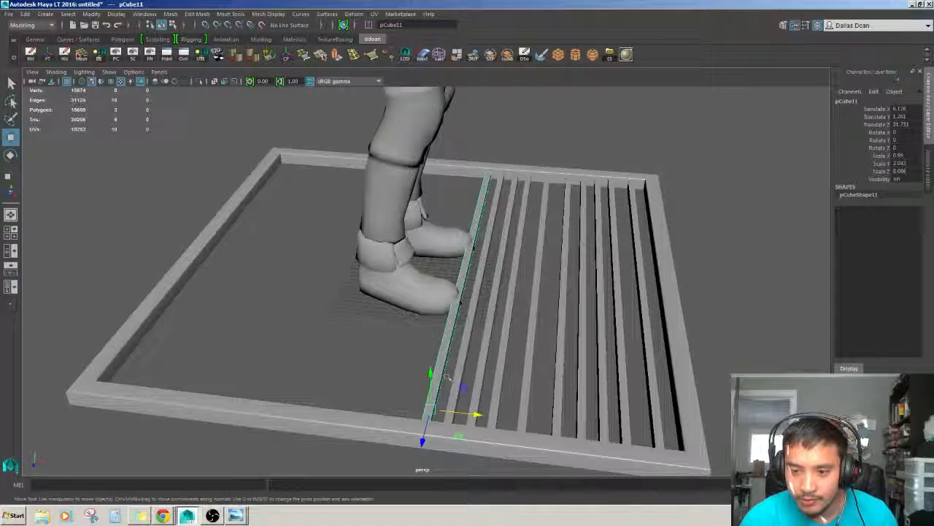
{"action": "left_click_drag", "start_coordinate": [475, 416], "coordinate": [445, 404]}
{"action": "right_click_drag", "start_coordinate": [446, 404], "coordinate": [410, 394], "text": "alt"}
{"action": "middle_click_drag", "start_coordinate": [416, 328], "coordinate": [414, 381], "text": "alt"}
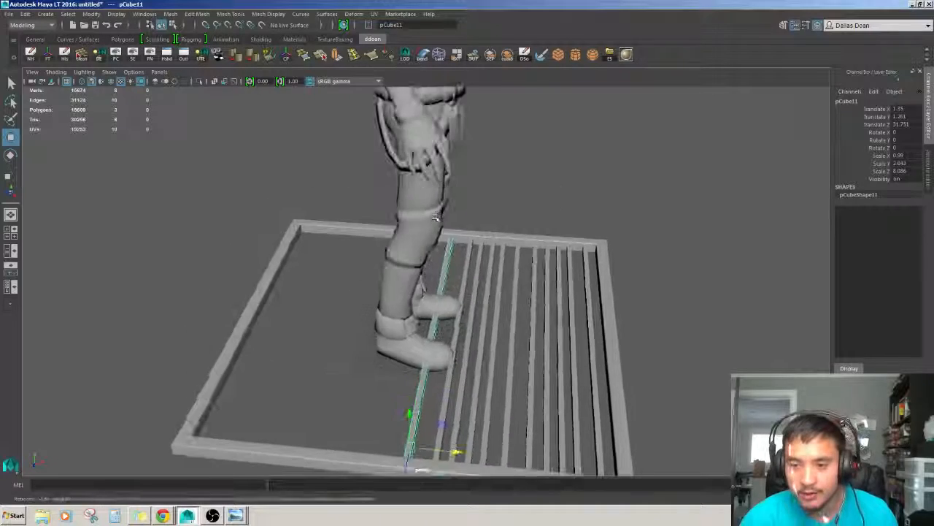
Duplicate more bars and space them across the other half of the grate.
{"action": "left_click", "coordinate": [403, 307]}
{"action": "right_click_drag", "start_coordinate": [403, 310], "coordinate": [372, 310], "text": "alt"}
{"action": "left_click_drag", "start_coordinate": [387, 310], "coordinate": [422, 364], "text": "alt"}
{"action": "left_click", "coordinate": [409, 367]}
{"action": "left_click", "coordinate": [413, 368]}
{"action": "left_click_drag", "start_coordinate": [454, 408], "coordinate": [411, 402]}
{"action": "middle_click_drag", "start_coordinate": [411, 403], "coordinate": [504, 396], "text": "alt"}
{"action": "key", "text": "ctrl+d"}
{"action": "left_click_drag", "start_coordinate": [505, 396], "coordinate": [448, 392]}
{"action": "key", "text": "ctrl+d"}
{"action": "left_click_drag", "start_coordinate": [503, 376], "coordinate": [563, 384]}
{"action": "key", "text": "ctrl+d"}
{"action": "left_click", "coordinate": [499, 264]}
{"action": "left_click_drag", "start_coordinate": [486, 372], "coordinate": [541, 389]}
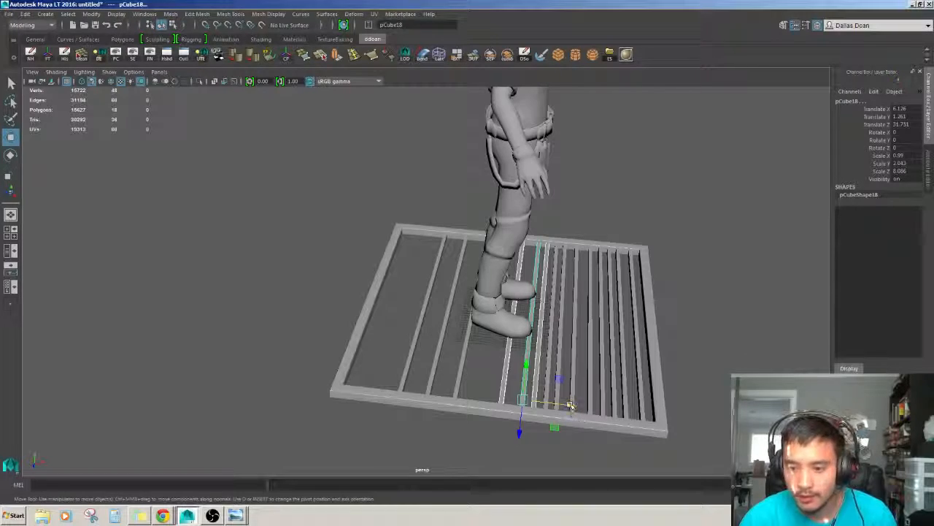
{"action": "key", "text": "ctrl+d"}
{"action": "left_click_drag", "start_coordinate": [570, 404], "coordinate": [425, 370]}
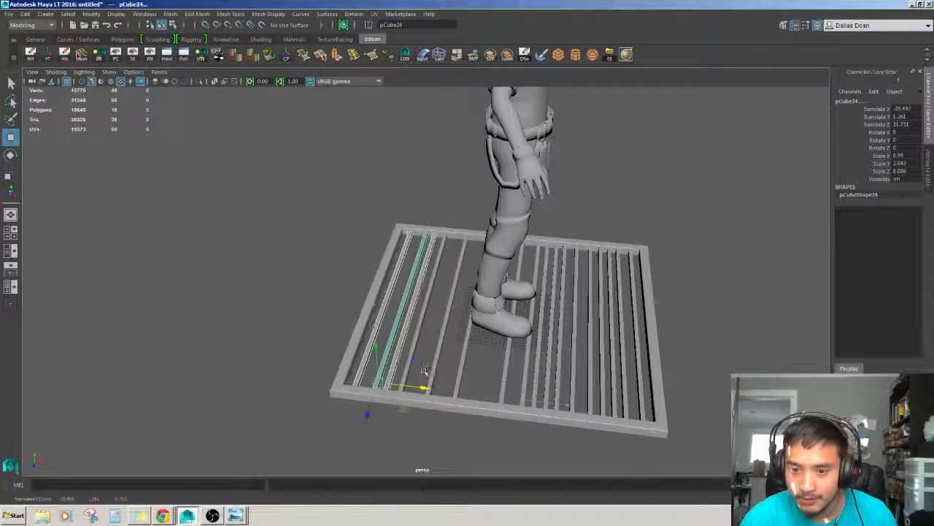
{"action": "left_click_drag", "start_coordinate": [544, 369], "coordinate": [576, 382]}
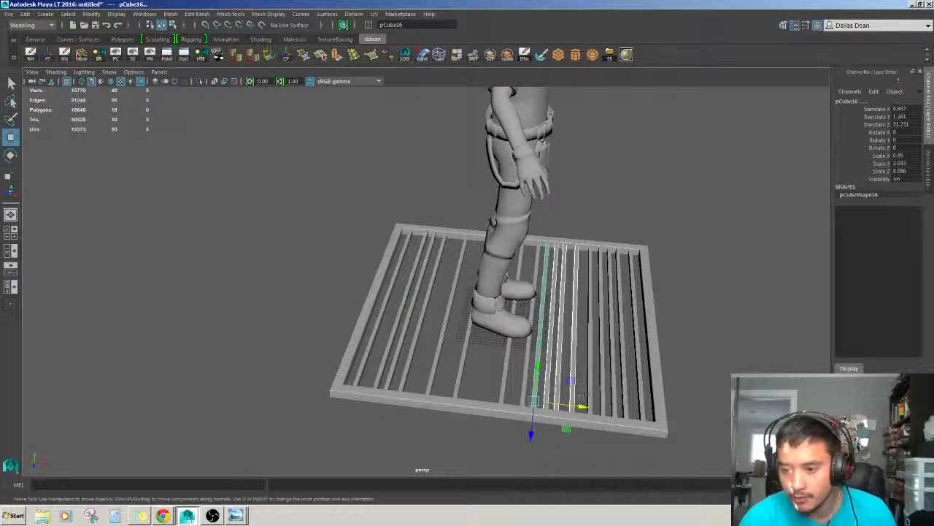
{"action": "key", "text": "ctrl+d"}
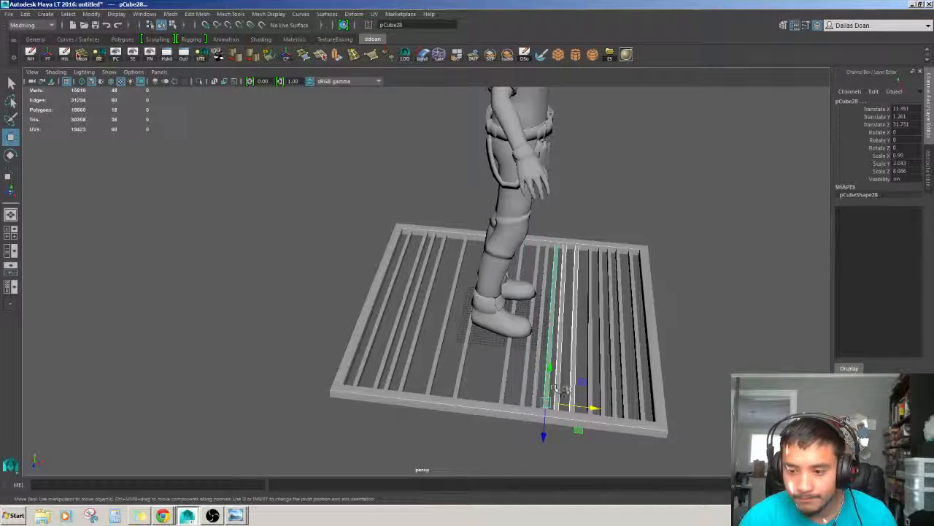
{"action": "left_click_drag", "start_coordinate": [584, 407], "coordinate": [500, 398]}
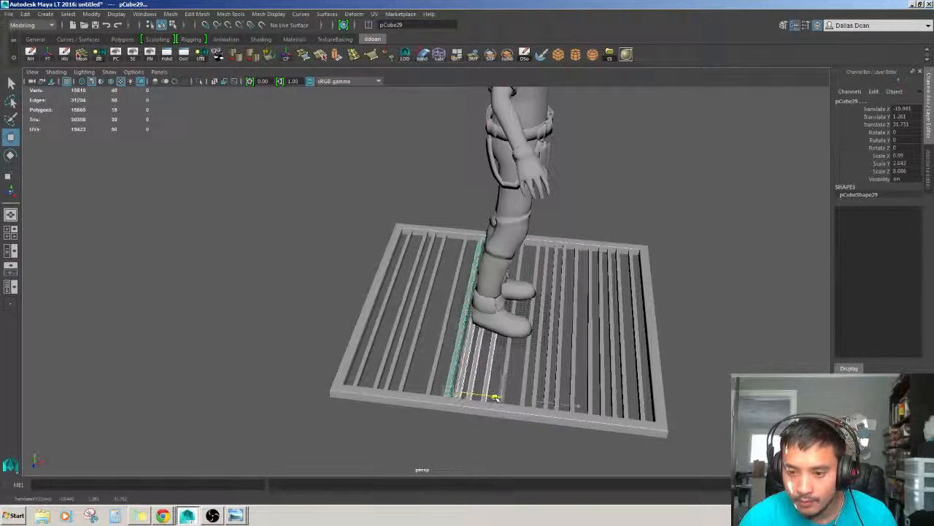
Select a bar near the grate's edge and duplicate it into the remaining gap.
{"action": "scroll", "coordinate": [495, 398], "scroll_direction": "up", "scroll_amount": 4}
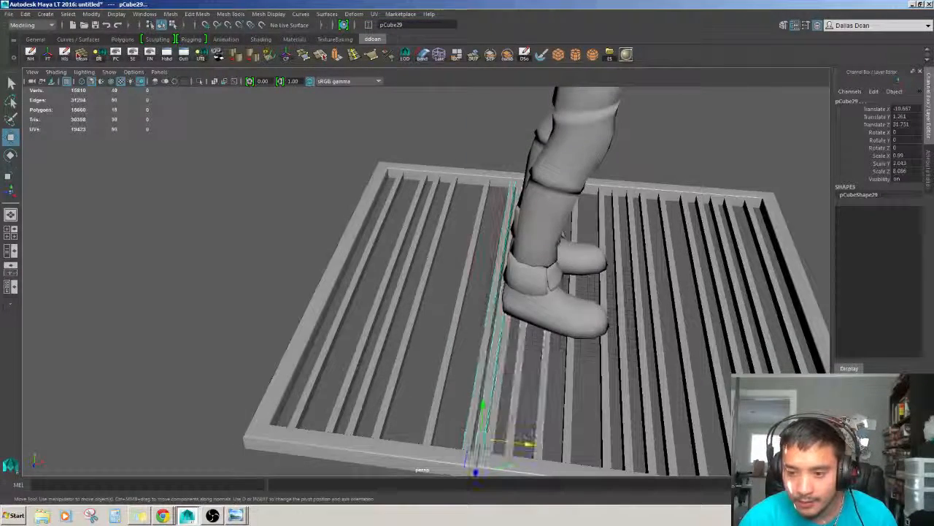
{"action": "left_click_drag", "start_coordinate": [527, 442], "coordinate": [485, 438]}
{"action": "scroll", "coordinate": [485, 438], "scroll_direction": "down", "scroll_amount": 5}
{"action": "left_click_drag", "start_coordinate": [491, 350], "coordinate": [438, 372], "text": "alt"}
{"action": "scroll", "coordinate": [376, 329], "scroll_direction": "up", "scroll_amount": 2}
{"action": "left_click", "coordinate": [640, 200]}
{"action": "scroll", "coordinate": [636, 208], "scroll_direction": "up", "scroll_amount": 3}
{"action": "left_click_drag", "start_coordinate": [595, 227], "coordinate": [671, 270], "text": "alt"}
{"action": "scroll", "coordinate": [671, 270], "scroll_direction": "up", "scroll_amount": 3}
{"action": "left_click", "coordinate": [432, 264]}
{"action": "left_click_drag", "start_coordinate": [334, 317], "coordinate": [442, 290], "text": "alt"}
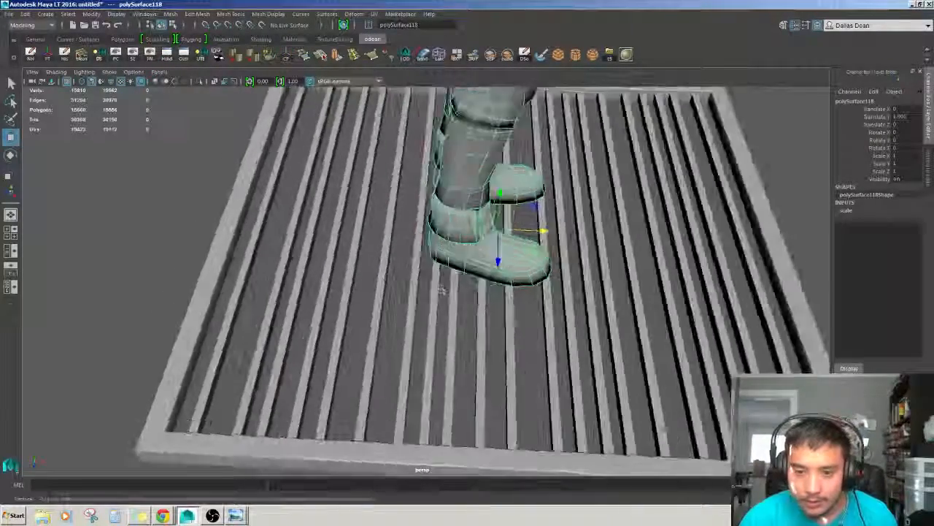
{"action": "scroll", "coordinate": [442, 291], "scroll_direction": "down", "scroll_amount": 4}
{"action": "scroll", "coordinate": [427, 324], "scroll_direction": "up", "scroll_amount": 4}
{"action": "left_click", "coordinate": [419, 321]}
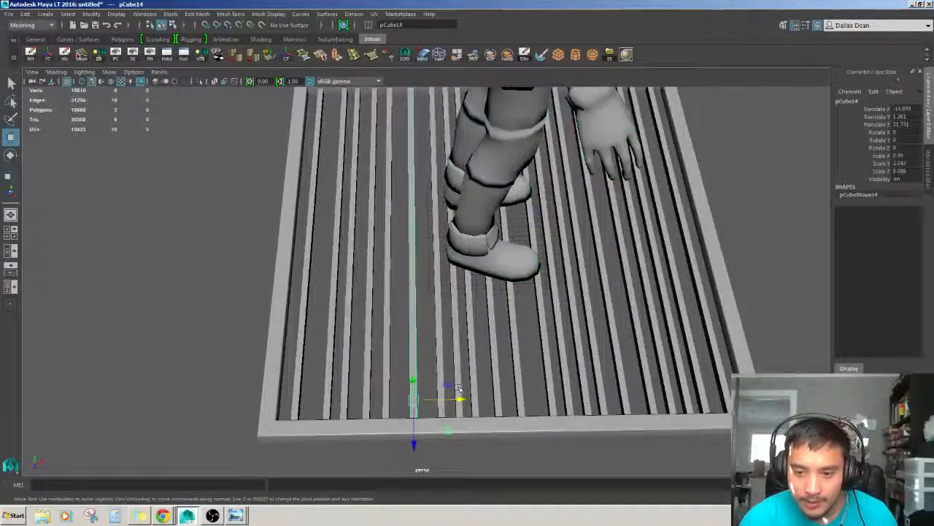
{"action": "key", "text": "ctrl+d"}
{"action": "mouse_move", "coordinate": [458, 387]}
{"action": "left_mouse_down"}
{"action": "mouse_move", "coordinate": [445, 398]}
{"action": "mouse_move", "coordinate": [468, 401]}
{"action": "left_mouse_up"}
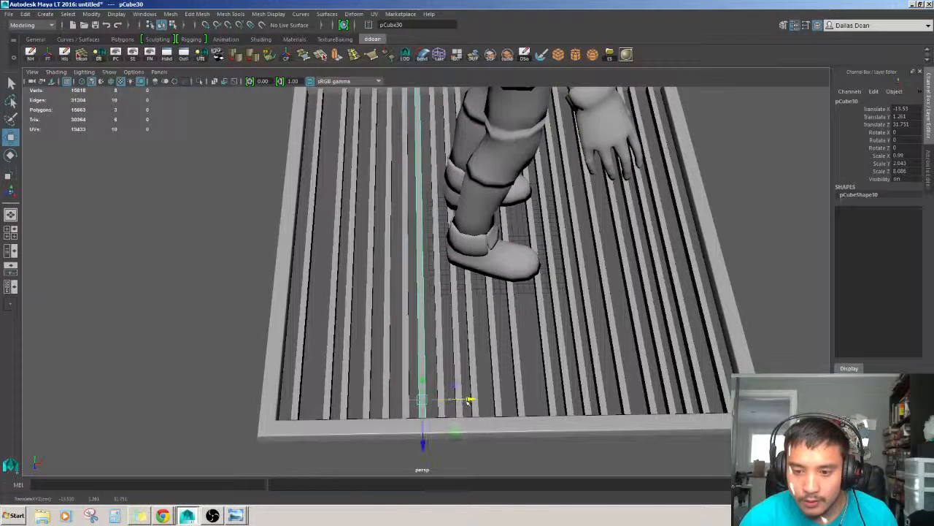
Duplicate and reposition the remaining bars to even out the spacing across the grate.
{"action": "scroll", "coordinate": [468, 400], "scroll_direction": "down", "scroll_amount": 3}
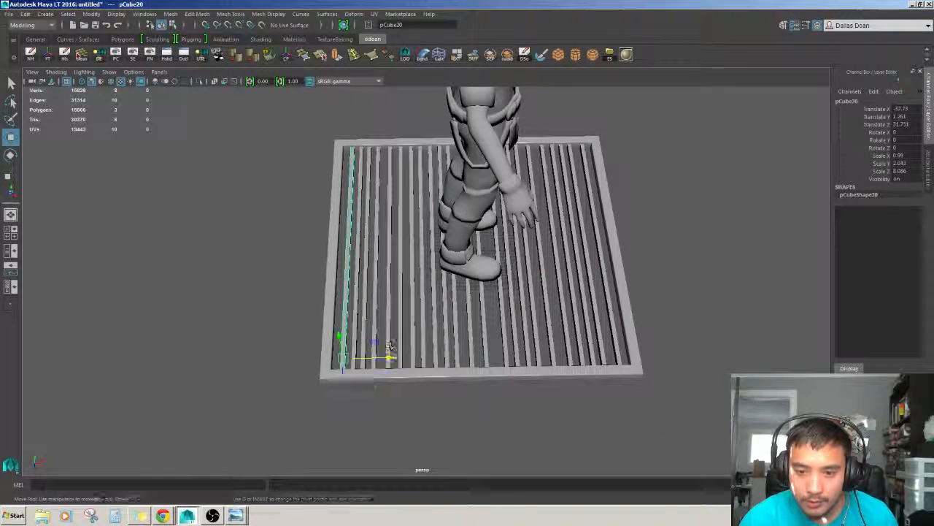
{"action": "middle_click_drag", "start_coordinate": [535, 323], "coordinate": [533, 324]}
{"action": "left_click_drag", "start_coordinate": [532, 323], "coordinate": [504, 312], "text": "alt"}
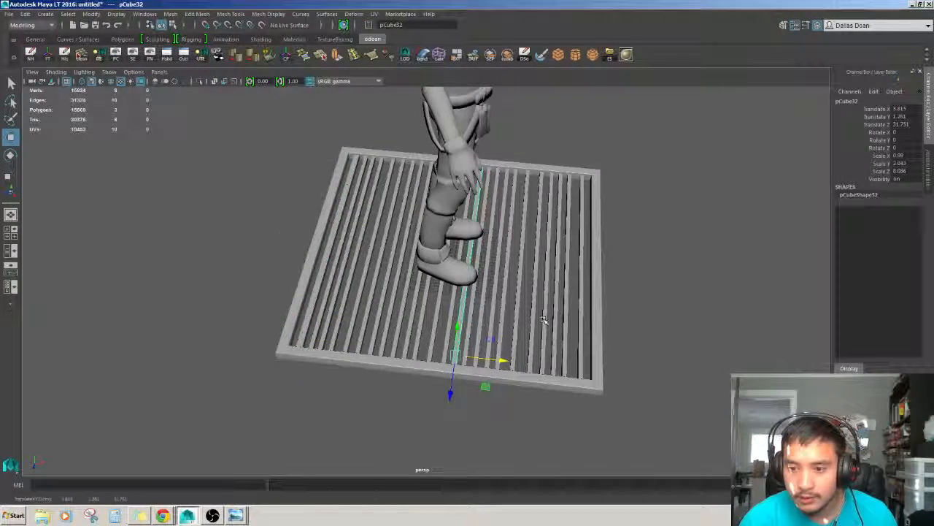
{"action": "left_click_drag", "start_coordinate": [543, 319], "coordinate": [525, 288], "text": "alt"}
{"action": "left_click", "coordinate": [609, 280]}
{"action": "scroll", "coordinate": [609, 280], "scroll_direction": "down", "scroll_amount": 2}
{"action": "left_click_drag", "start_coordinate": [609, 280], "coordinate": [577, 265], "text": "alt"}
{"action": "left_click_drag", "start_coordinate": [504, 257], "coordinate": [257, 87], "text": "alt"}
{"action": "left_click_drag", "start_coordinate": [414, 284], "coordinate": [518, 303], "text": "alt"}
{"action": "left_click", "coordinate": [508, 303]}
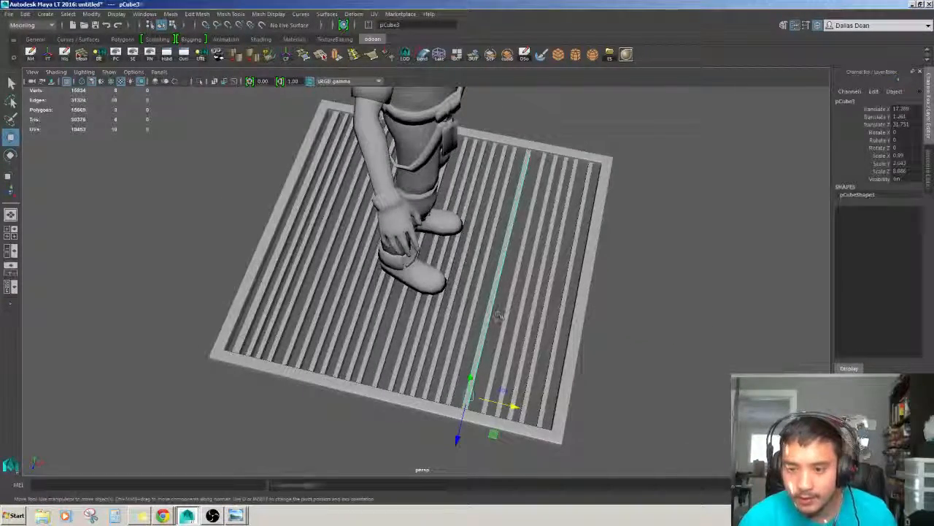
{"action": "middle_click_drag", "start_coordinate": [480, 354], "coordinate": [469, 352]}
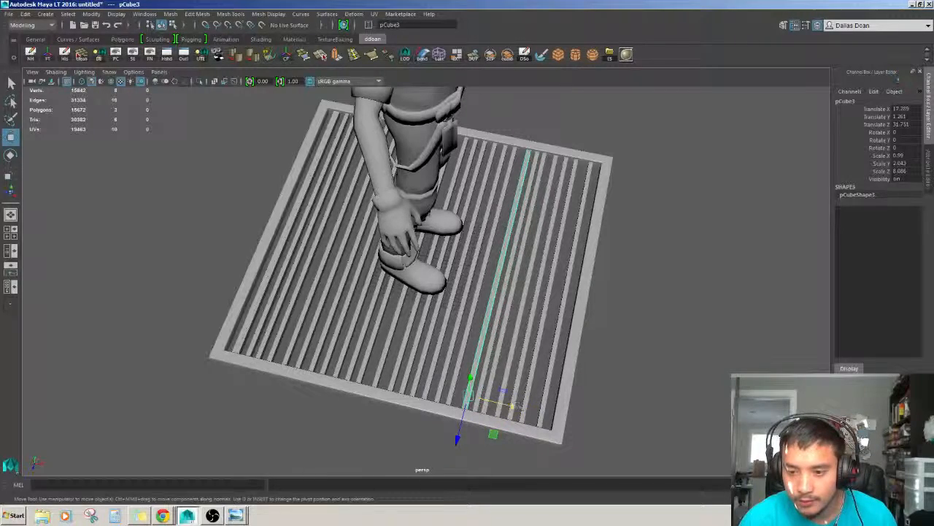
Nudge the selected bar sideways to even out its spacing with its neighbours.
{"action": "left_click_drag", "start_coordinate": [507, 404], "coordinate": [517, 390]}
{"action": "middle_click_drag", "start_coordinate": [516, 392], "coordinate": [510, 393]}
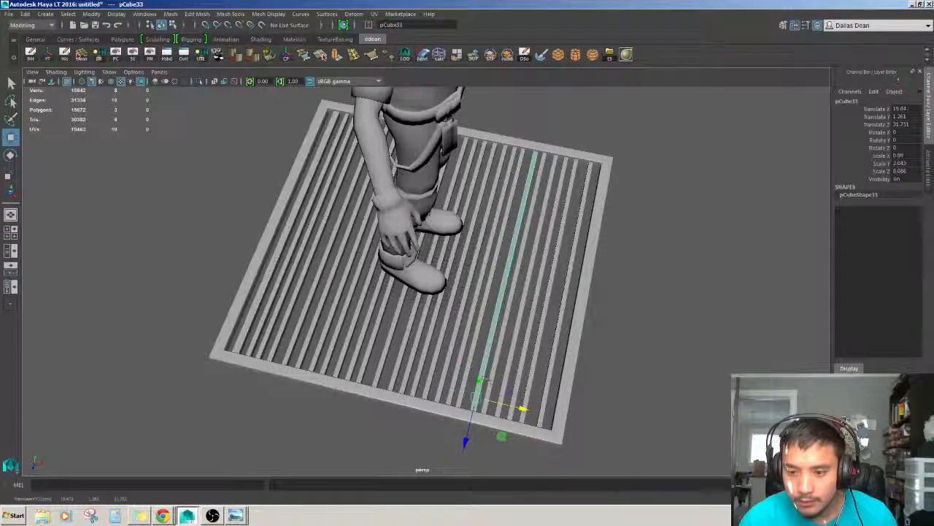
Orbit around the grate and scale character to inspect the bar layout from several angles.
{"action": "left_click", "coordinate": [659, 346]}
{"action": "right_click_drag", "start_coordinate": [658, 346], "coordinate": [679, 328], "text": "alt"}
{"action": "left_click_drag", "start_coordinate": [679, 328], "coordinate": [611, 316], "text": "alt"}
{"action": "middle_click_drag", "start_coordinate": [612, 316], "coordinate": [461, 280], "text": "alt"}
{"action": "right_click_drag", "start_coordinate": [461, 280], "coordinate": [409, 277], "text": "alt"}
{"action": "left_click_drag", "start_coordinate": [409, 277], "coordinate": [445, 284], "text": "alt"}
{"action": "left_click", "coordinate": [415, 219]}
{"action": "right_click_drag", "start_coordinate": [415, 233], "coordinate": [248, 289], "text": "alt"}
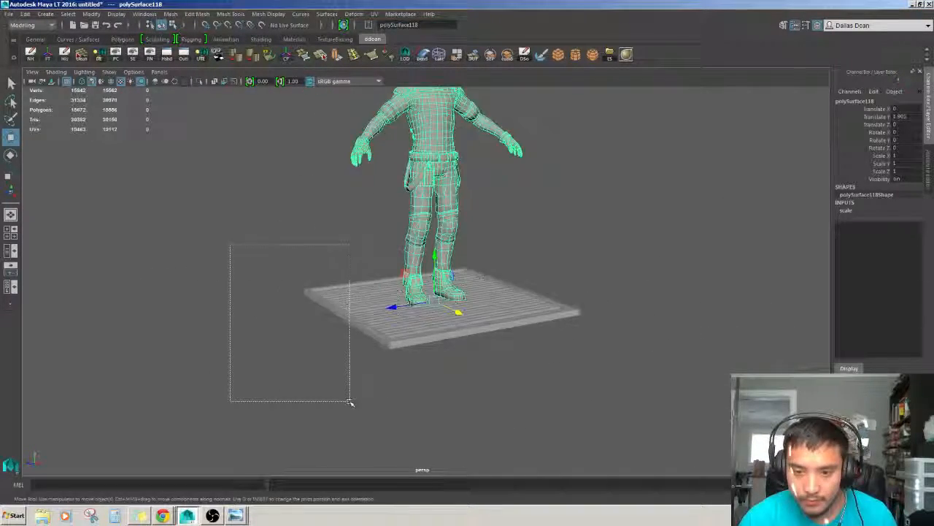
{"action": "left_click_drag", "start_coordinate": [349, 401], "coordinate": [352, 404]}
{"action": "left_click_drag", "start_coordinate": [352, 404], "coordinate": [310, 431], "text": "alt"}
{"action": "right_click_drag", "start_coordinate": [351, 365], "coordinate": [293, 302], "text": "alt"}
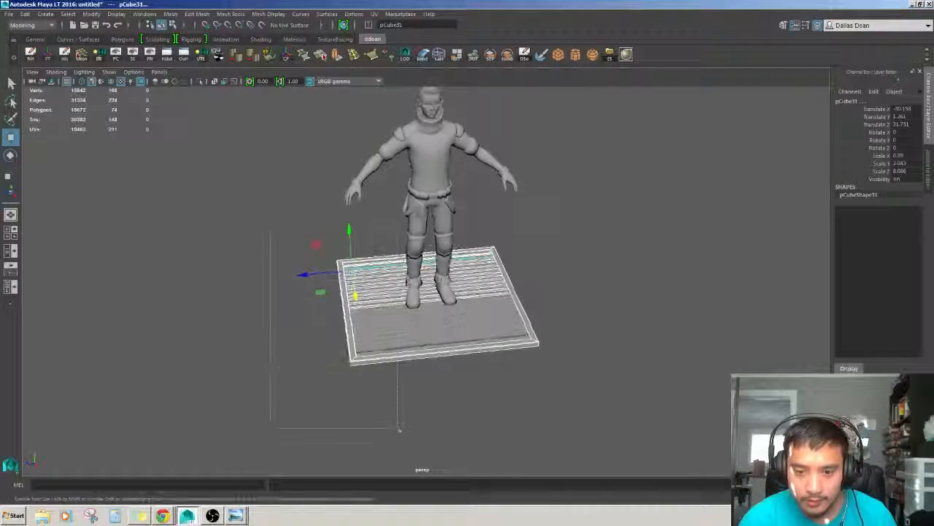
{"action": "left_click_drag", "start_coordinate": [399, 429], "coordinate": [518, 387]}
{"action": "right_click_drag", "start_coordinate": [518, 387], "coordinate": [574, 382], "text": "alt"}
{"action": "left_click", "coordinate": [573, 382]}
{"action": "left_click_drag", "start_coordinate": [511, 365], "coordinate": [551, 387], "text": "alt"}
{"action": "right_click_drag", "start_coordinate": [551, 387], "coordinate": [576, 389], "text": "alt"}
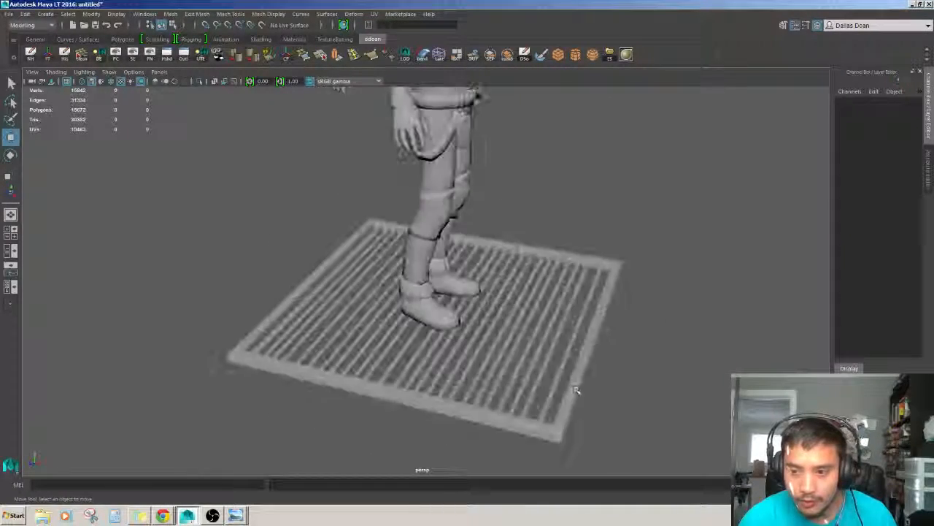
{"action": "left_click_drag", "start_coordinate": [576, 390], "coordinate": [428, 329], "text": "alt"}
Duplicate a bar, turn it 90° into a crossbar along one edge of the grate, and scale its length to fit.
{"action": "left_click", "coordinate": [475, 306]}
{"action": "key", "text": "ctrl+d"}
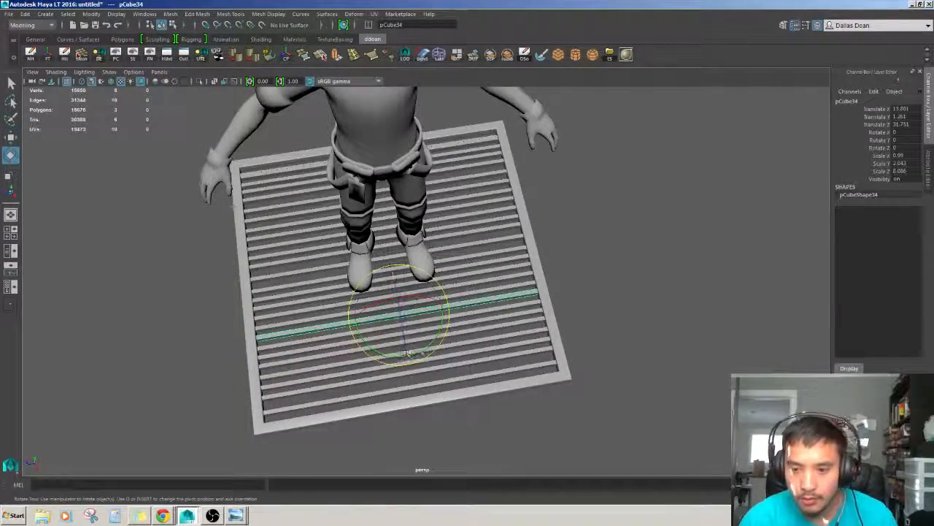
{"action": "key", "text": "w"}
{"action": "left_click_drag", "start_coordinate": [433, 334], "coordinate": [401, 319], "text": "alt"}
{"action": "left_click_drag", "start_coordinate": [245, 322], "coordinate": [198, 322]}
{"action": "middle_click_drag", "start_coordinate": [198, 322], "coordinate": [274, 316], "text": "alt"}
{"action": "left_click_drag", "start_coordinate": [274, 315], "coordinate": [293, 387], "text": "alt"}
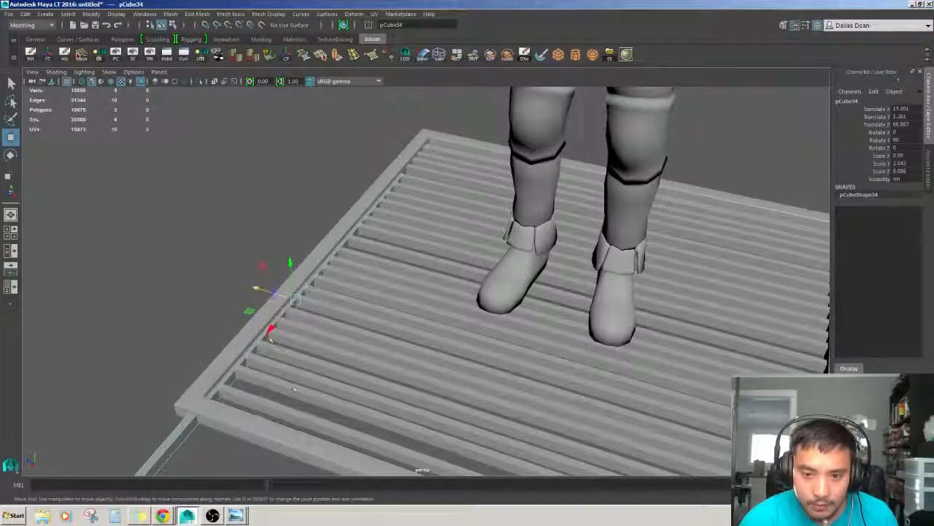
{"action": "left_click_drag", "start_coordinate": [295, 303], "coordinate": [511, 311]}
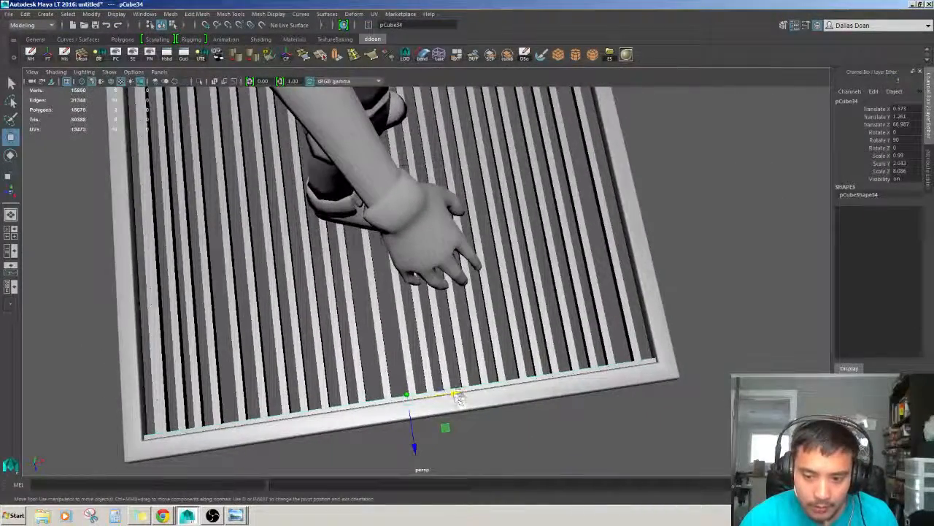
{"action": "left_click_drag", "start_coordinate": [455, 396], "coordinate": [383, 232]}
{"action": "left_click", "coordinate": [297, 244]}
{"action": "scroll", "coordinate": [328, 322], "scroll_direction": "down", "scroll_amount": 3}
{"action": "left_click", "coordinate": [351, 301]}
{"action": "left_click_drag", "start_coordinate": [300, 293], "coordinate": [406, 298], "text": "alt"}
{"action": "scroll", "coordinate": [318, 287], "scroll_direction": "up", "scroll_amount": 3}
{"action": "key", "text": "r"}
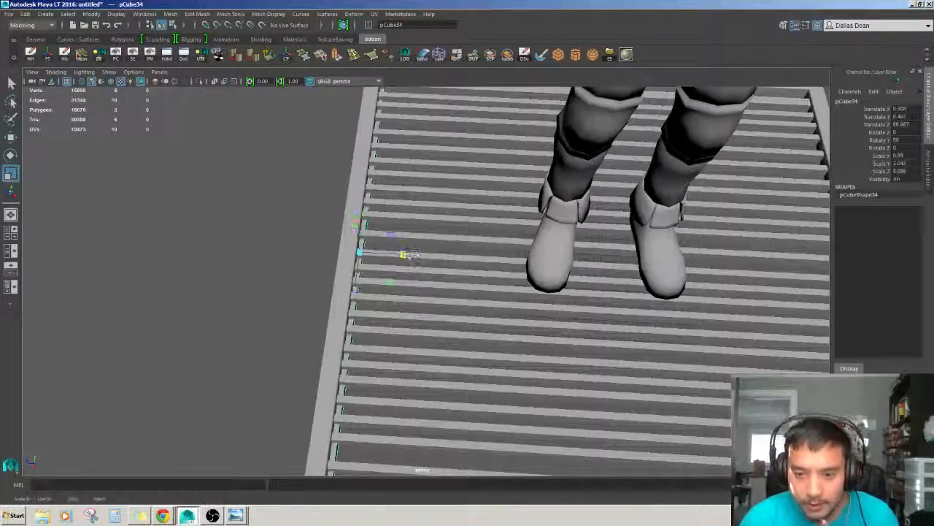
{"action": "left_click_drag", "start_coordinate": [426, 261], "coordinate": [497, 262]}
{"action": "key", "text": "w"}
{"action": "scroll", "coordinate": [409, 270], "scroll_direction": "down", "scroll_amount": 4}
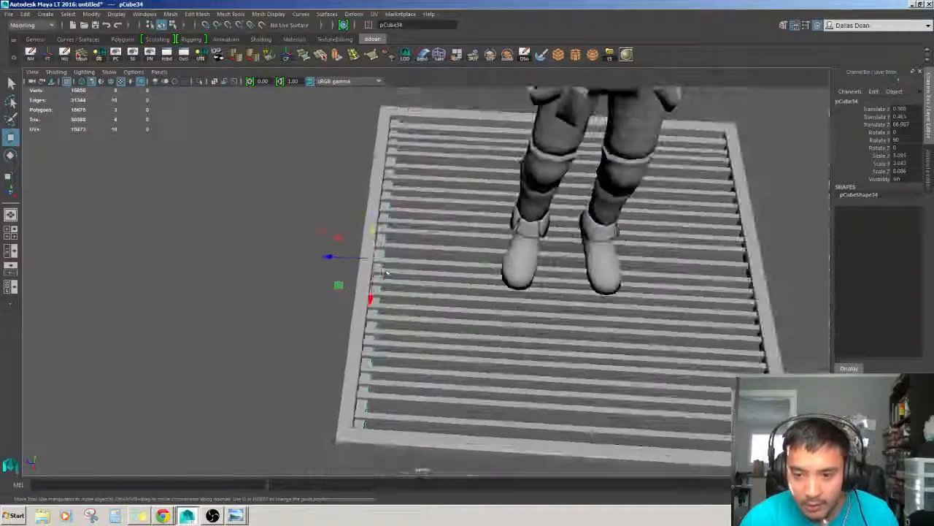
Duplicate the crossbar and move the copy to the opposite edge of the grate.
{"action": "left_click", "coordinate": [314, 282]}
{"action": "scroll", "coordinate": [314, 282], "scroll_direction": "up", "scroll_amount": 4}
{"action": "left_click_drag", "start_coordinate": [321, 281], "coordinate": [358, 286], "text": "alt"}
{"action": "left_click", "coordinate": [361, 286]}
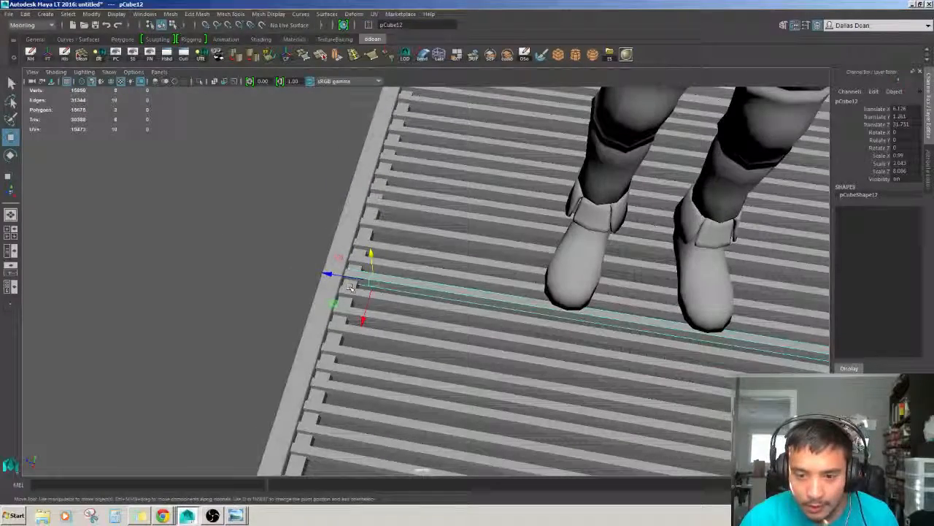
{"action": "left_click", "coordinate": [348, 301]}
{"action": "scroll", "coordinate": [351, 292], "scroll_direction": "down", "scroll_amount": 5}
{"action": "key", "text": "ctrl+d"}
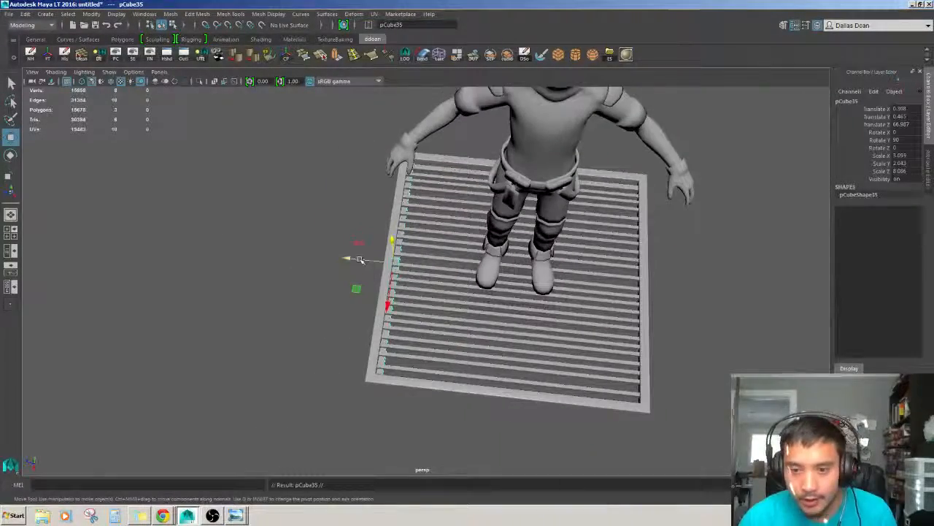
{"action": "left_click_drag", "start_coordinate": [357, 259], "coordinate": [599, 281]}
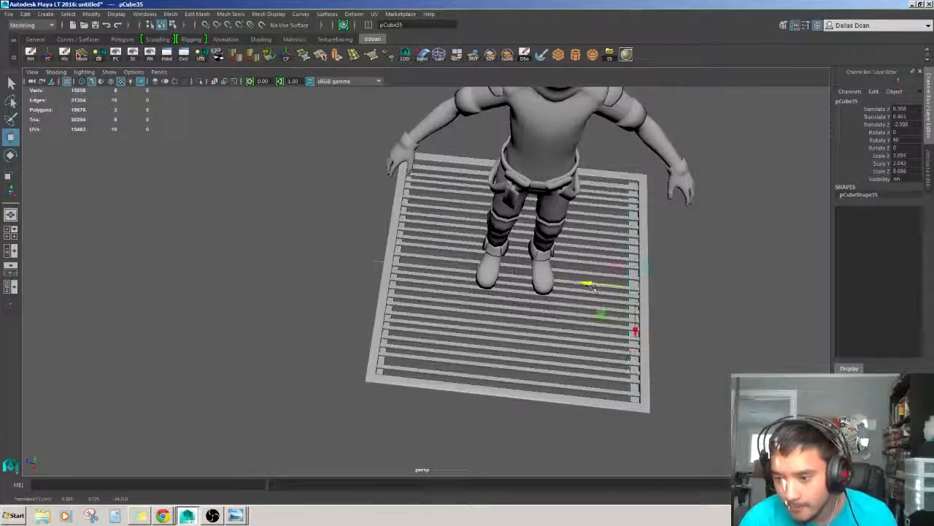
Delete the scale character from the scene.
{"action": "key", "text": "f"}
{"action": "left_click", "coordinate": [487, 313]}
{"action": "left_click_drag", "start_coordinate": [488, 313], "coordinate": [334, 213], "text": "alt"}
{"action": "scroll", "coordinate": [465, 281], "scroll_direction": "down", "scroll_amount": 3}
{"action": "left_click", "coordinate": [334, 213]}
{"action": "key", "text": "Delete"}
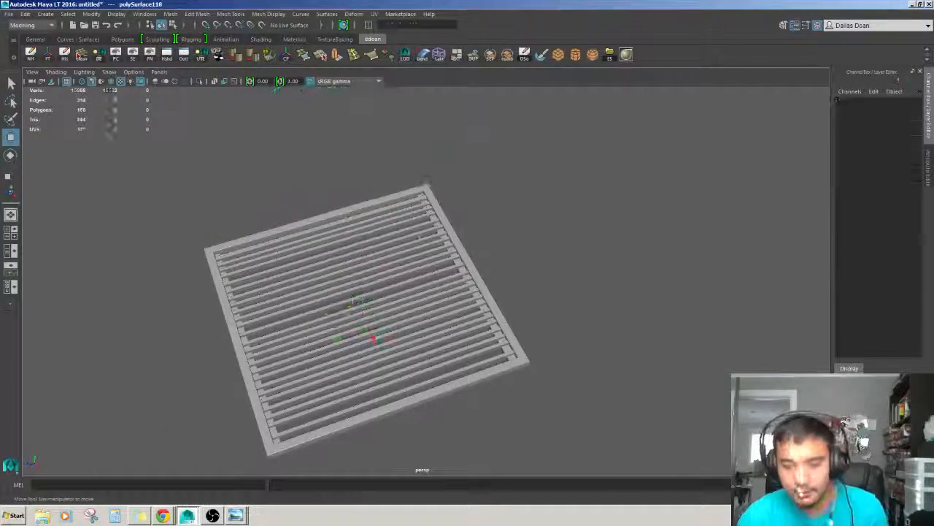
Rotate a bar in the middle of the grate by about -0.7° and nudge it sideways.
{"action": "scroll", "coordinate": [394, 250], "scroll_direction": "down", "scroll_amount": 3}
{"action": "scroll", "coordinate": [484, 356], "scroll_direction": "up", "scroll_amount": 3}
{"action": "left_click", "coordinate": [445, 295]}
{"action": "left_click_drag", "start_coordinate": [445, 295], "coordinate": [478, 246], "text": "alt"}
{"action": "left_click", "coordinate": [528, 265]}
{"action": "scroll", "coordinate": [528, 265], "scroll_direction": "up", "scroll_amount": 3}
{"action": "left_click", "coordinate": [428, 279]}
{"action": "left_click_drag", "start_coordinate": [428, 279], "coordinate": [551, 276], "text": "alt"}
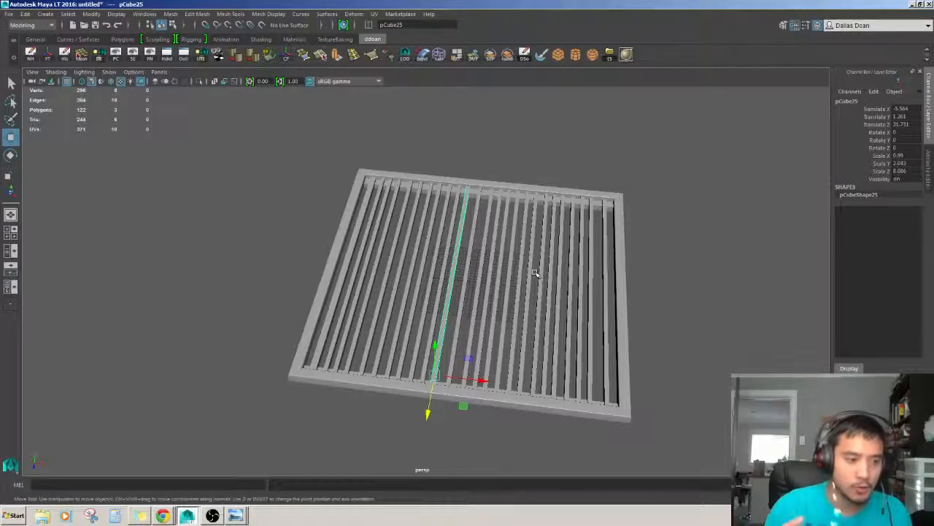
{"action": "scroll", "coordinate": [528, 270], "scroll_direction": "up", "scroll_amount": 4}
{"action": "left_click_drag", "start_coordinate": [486, 287], "coordinate": [444, 306], "text": "alt"}
{"action": "scroll", "coordinate": [475, 313], "scroll_direction": "down", "scroll_amount": 4}
{"action": "key", "text": "e"}
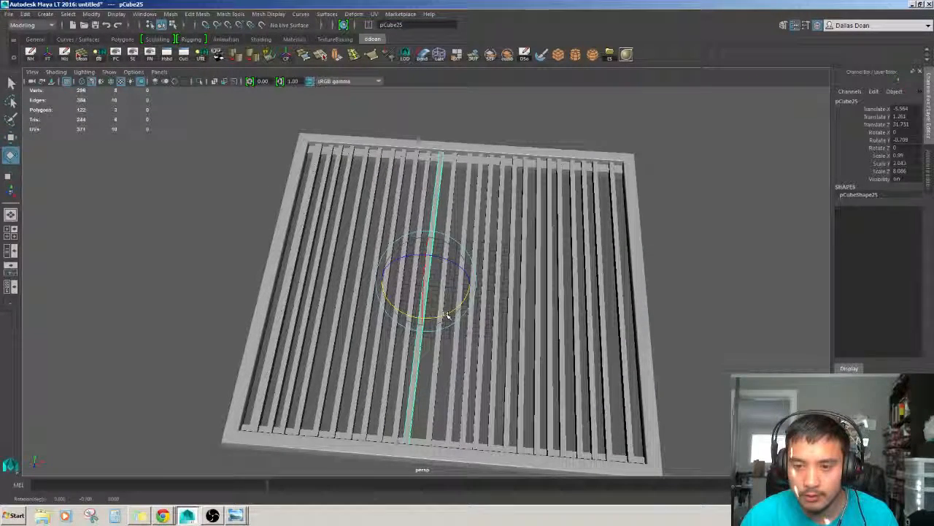
{"action": "key", "text": "w"}
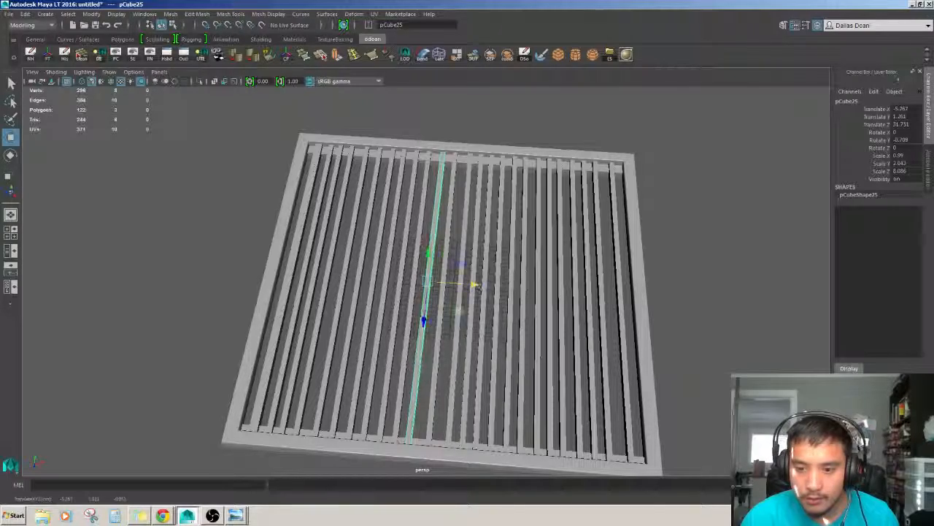
Tilt a bar right of centre by about 1° and nudge its position slightly.
{"action": "left_click", "coordinate": [507, 380]}
{"action": "left_click_drag", "start_coordinate": [568, 436], "coordinate": [561, 438], "text": "alt"}
{"action": "middle_click_drag", "start_coordinate": [561, 438], "coordinate": [531, 438], "text": "alt"}
{"action": "key", "text": "e"}
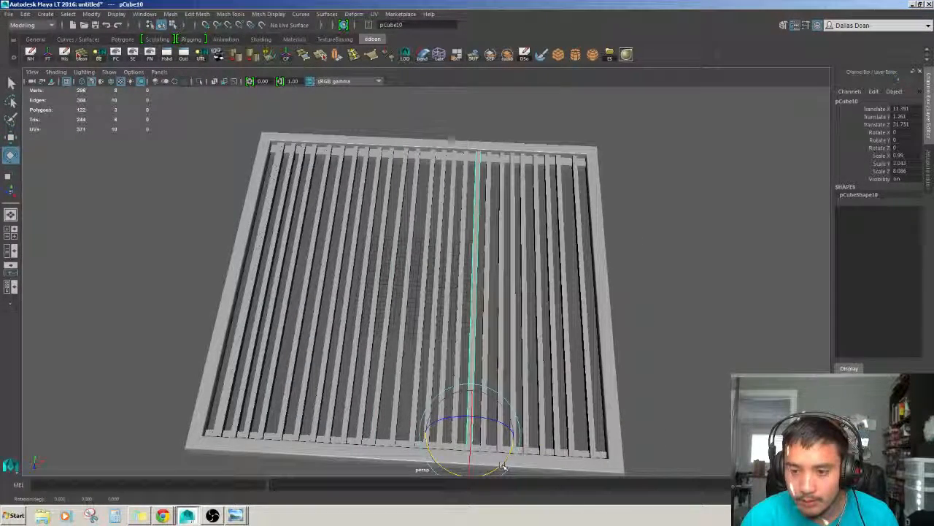
{"action": "key", "text": "w"}
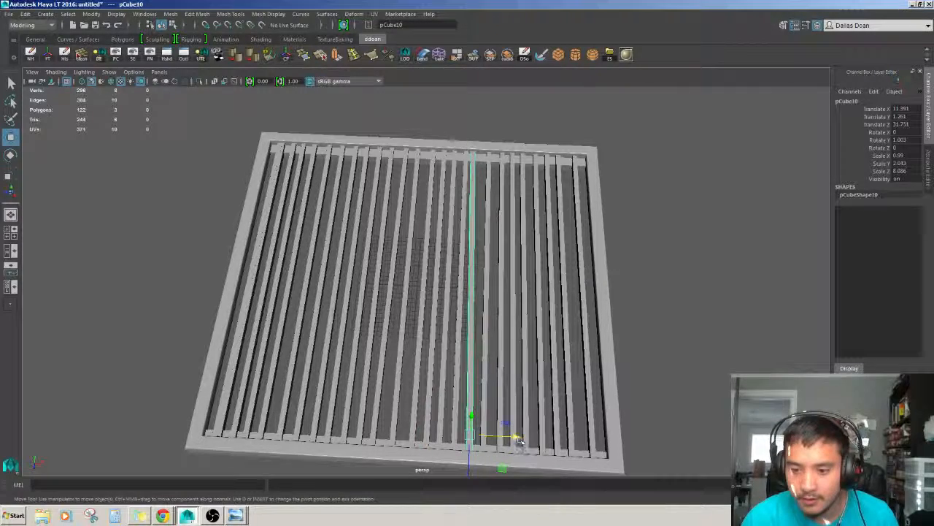
{"action": "left_click_drag", "start_coordinate": [518, 439], "coordinate": [521, 440]}
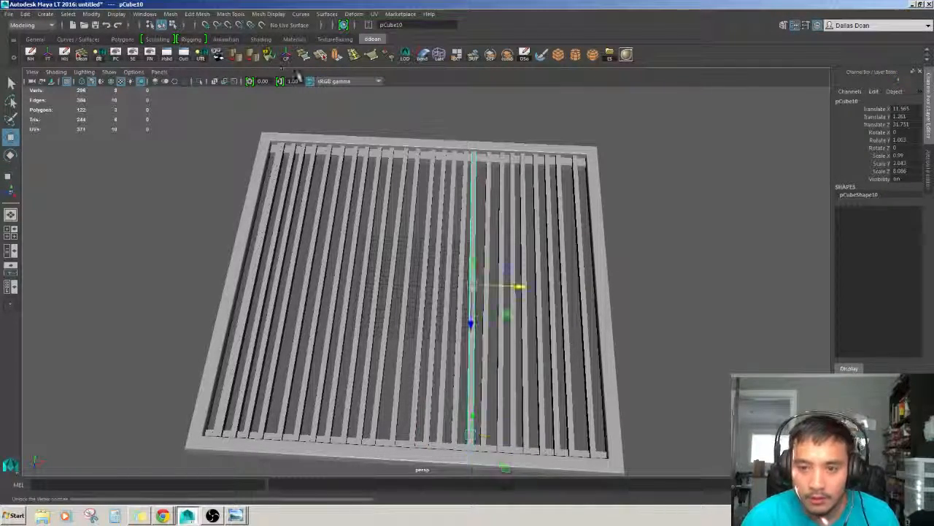
Select a bar on the grate's right side and rotate it very slightly.
{"action": "scroll", "coordinate": [493, 257], "scroll_direction": "down", "scroll_amount": 2}
{"action": "scroll", "coordinate": [496, 257], "scroll_direction": "up", "scroll_amount": 2}
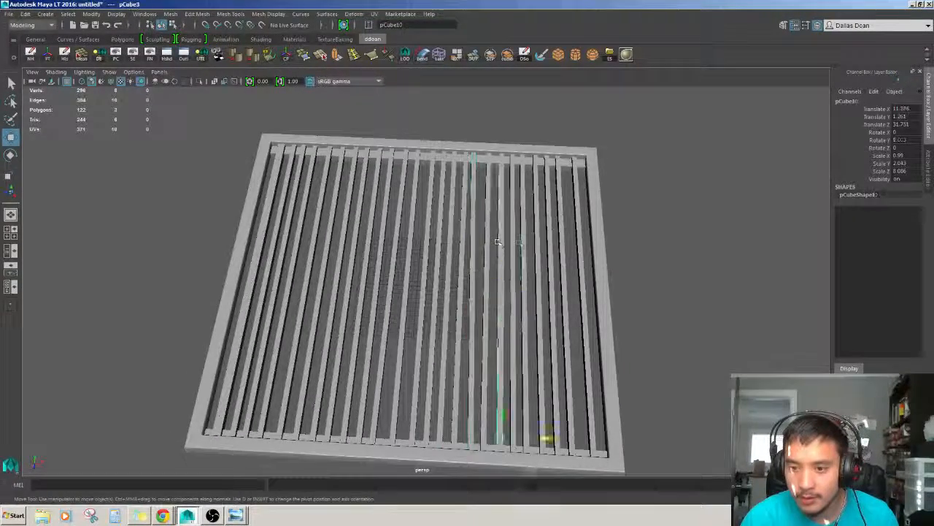
{"action": "mouse_move", "coordinate": [517, 250]}
{"action": "left_mouse_down", "text": "alt"}
{"action": "mouse_move", "coordinate": [454, 228]}
{"action": "mouse_move", "coordinate": [527, 256]}
{"action": "left_mouse_up", "text": "alt"}
{"action": "left_click", "coordinate": [287, 55]}
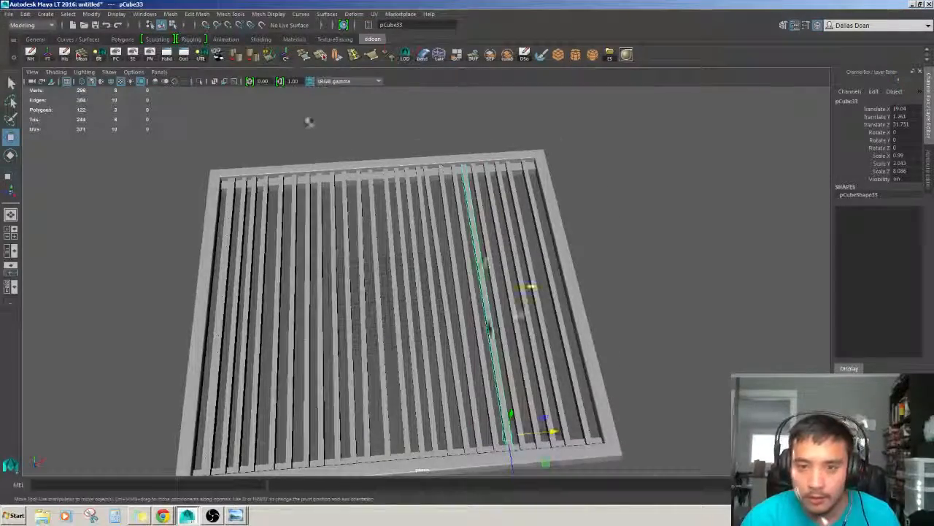
{"action": "left_click_drag", "start_coordinate": [365, 208], "coordinate": [509, 291], "text": "alt"}
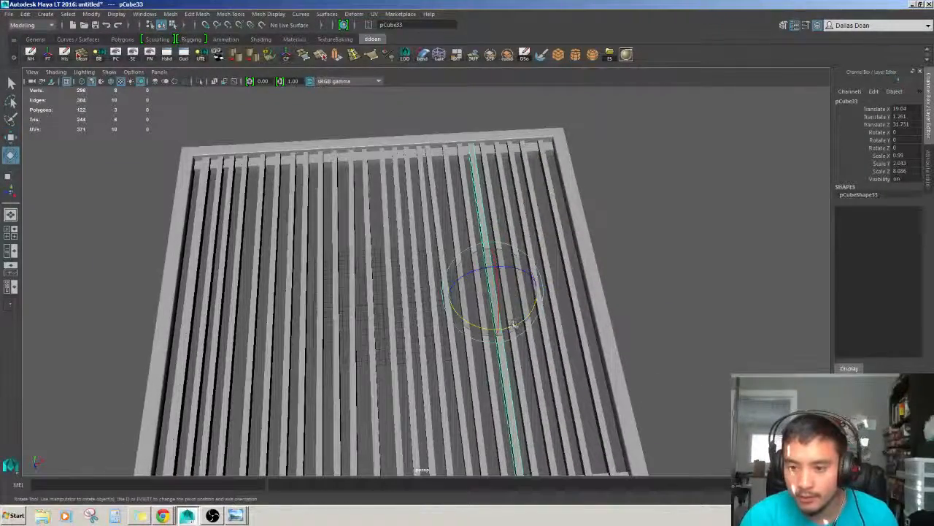
{"action": "left_click_drag", "start_coordinate": [514, 324], "coordinate": [515, 326]}
{"action": "key", "text": "w"}
{"action": "left_click", "coordinate": [621, 265]}
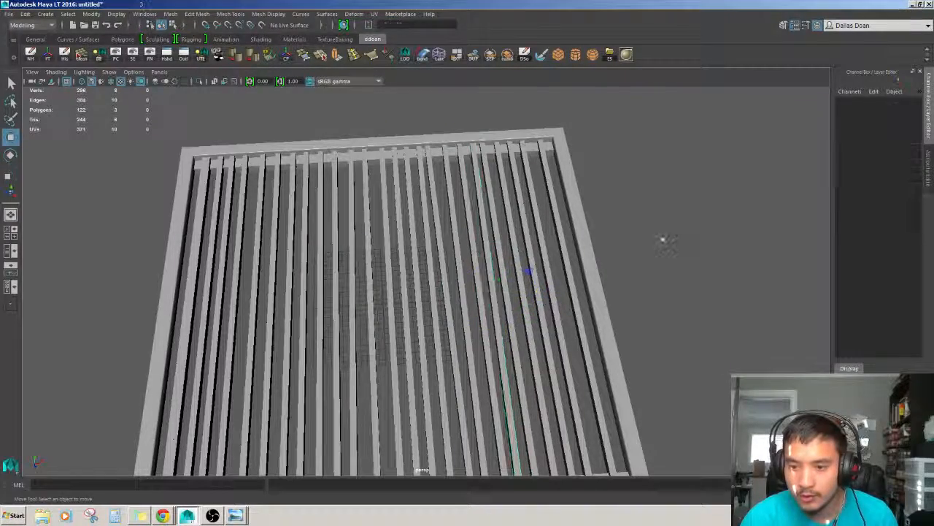
Tilt a bar near the grate's left side by about 0.7° and shift it sideways.
{"action": "left_click_drag", "start_coordinate": [664, 240], "coordinate": [525, 281], "text": "alt"}
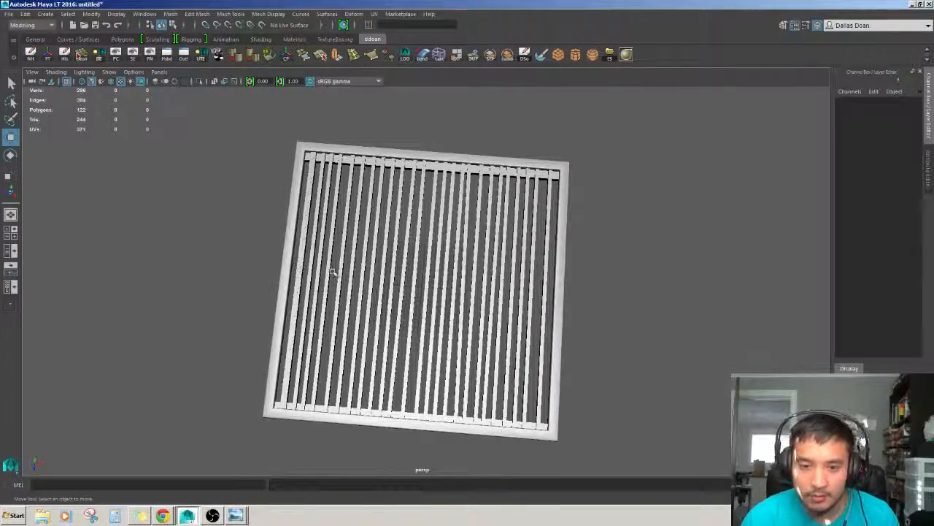
{"action": "left_click", "coordinate": [333, 271]}
{"action": "left_click_drag", "start_coordinate": [332, 271], "coordinate": [441, 294], "text": "alt"}
{"action": "key", "text": "e"}
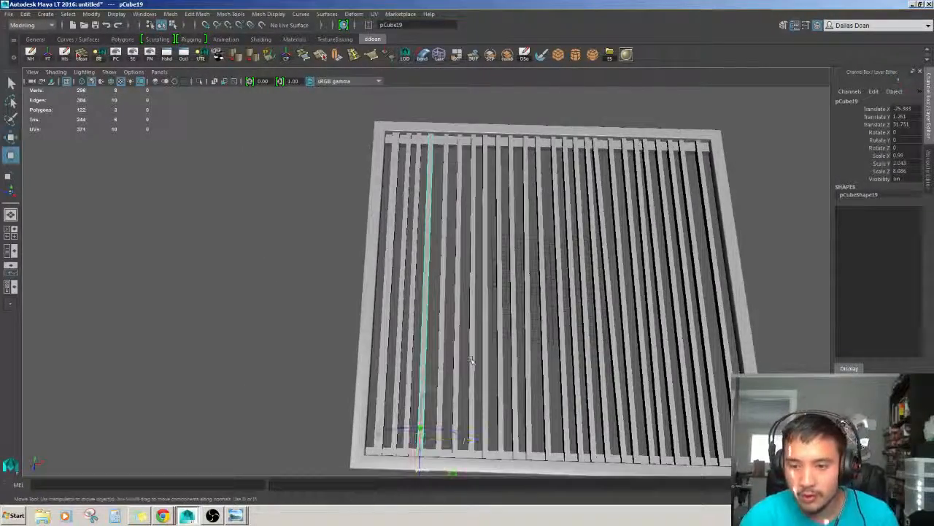
{"action": "key", "text": "w"}
{"action": "left_click", "coordinate": [288, 58]}
{"action": "key", "text": "e"}
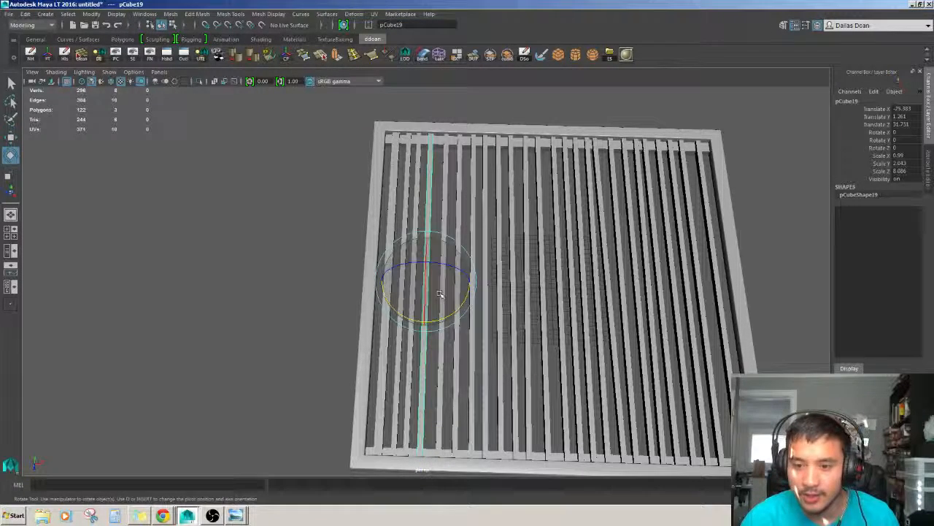
{"action": "left_click_drag", "start_coordinate": [441, 322], "coordinate": [442, 321]}
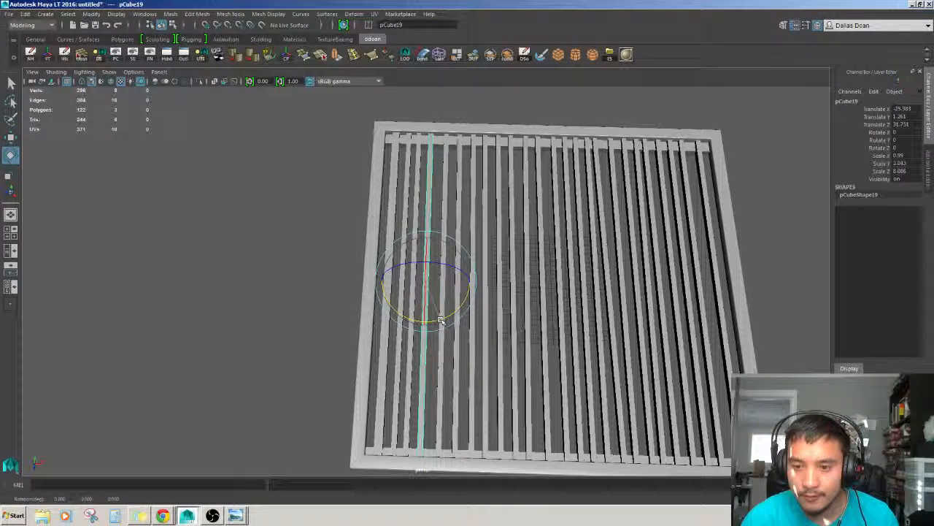
{"action": "key", "text": "w"}
{"action": "left_click_drag", "start_coordinate": [475, 283], "coordinate": [479, 284]}
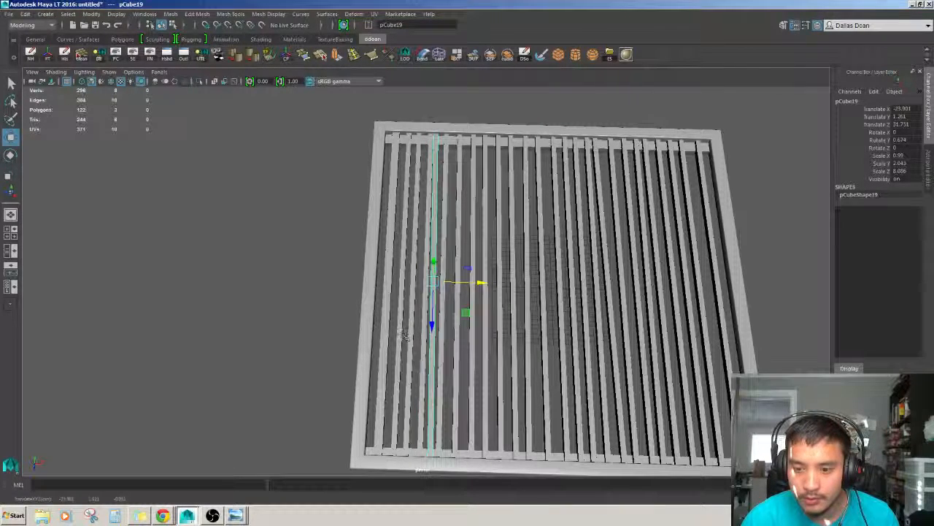
Delete the selected bar and undo the deletion.
{"action": "key", "text": "Delete"}
{"action": "key", "text": "ctrl+z"}
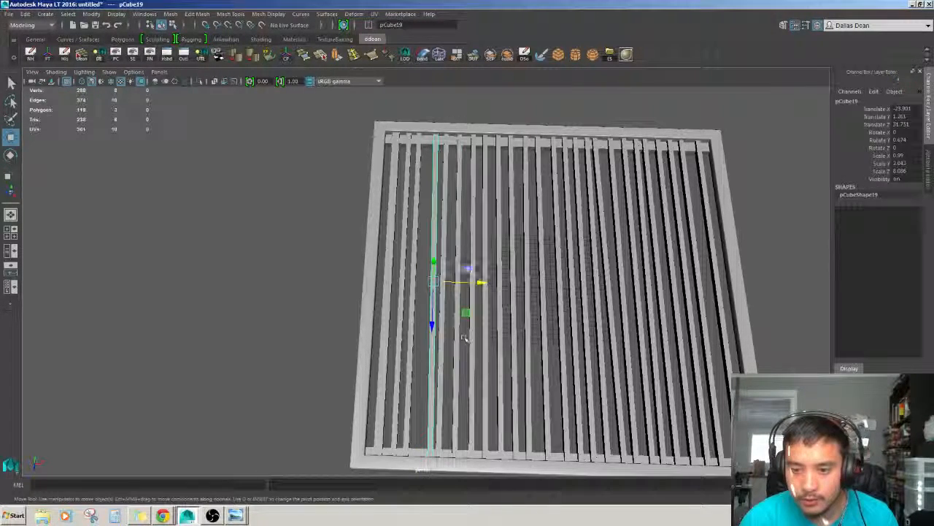
{"action": "left_click_drag", "start_coordinate": [488, 286], "coordinate": [536, 232], "text": "alt"}
{"action": "left_click", "coordinate": [733, 180]}
{"action": "scroll", "coordinate": [701, 211], "scroll_direction": "down", "scroll_amount": 4}
{"action": "left_click_drag", "start_coordinate": [701, 219], "coordinate": [611, 239], "text": "alt"}
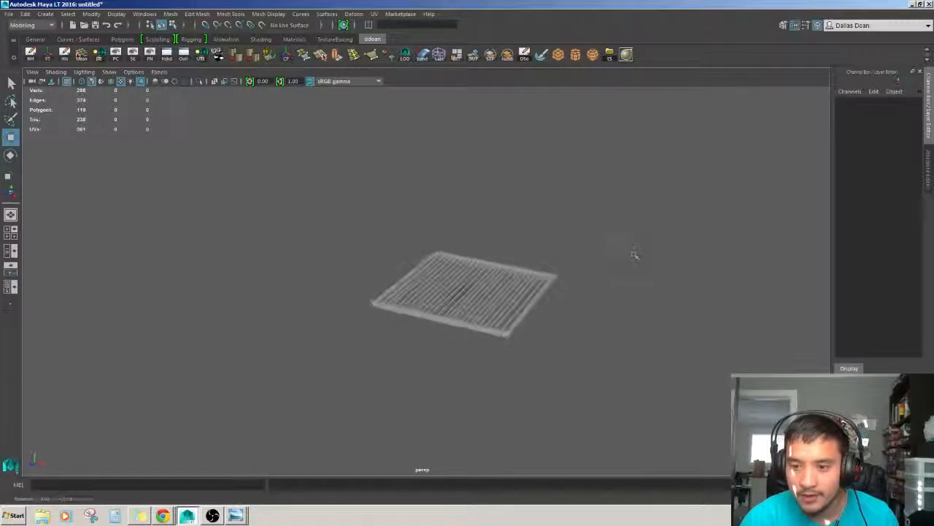
Delete the bar closest to the grate's left edge.
{"action": "left_click_drag", "start_coordinate": [633, 273], "coordinate": [547, 339], "text": "alt"}
{"action": "scroll", "coordinate": [611, 298], "scroll_direction": "up", "scroll_amount": 4}
{"action": "left_click", "coordinate": [478, 332]}
{"action": "middle_click_drag", "start_coordinate": [478, 332], "coordinate": [468, 306], "text": "alt"}
{"action": "left_click", "coordinate": [467, 302]}
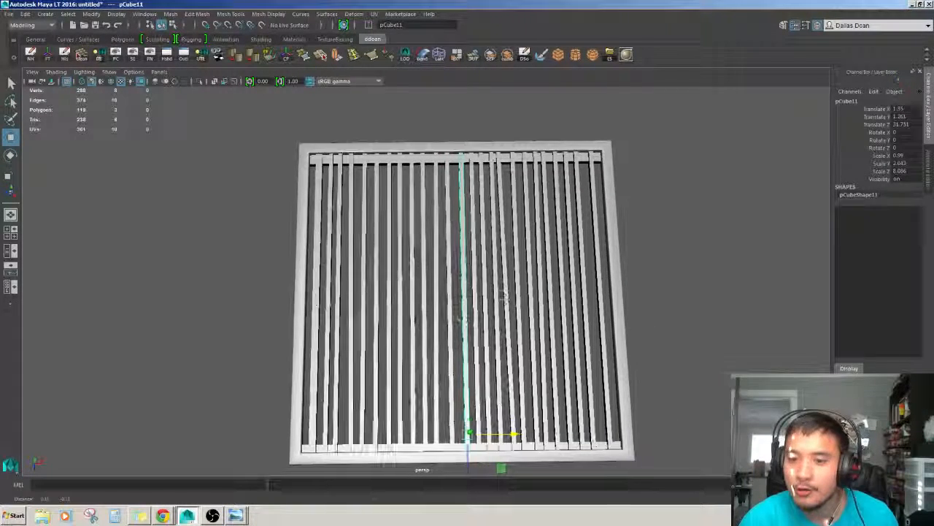
{"action": "left_click", "coordinate": [433, 334]}
{"action": "left_click", "coordinate": [412, 335]}
{"action": "middle_click_drag", "start_coordinate": [413, 334], "coordinate": [469, 323], "text": "alt"}
{"action": "scroll", "coordinate": [470, 324], "scroll_direction": "up", "scroll_amount": 3}
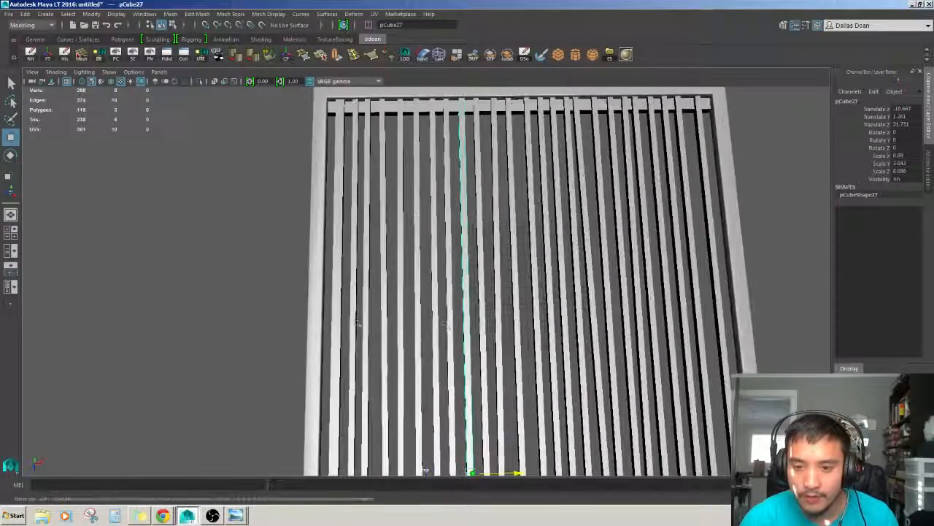
{"action": "left_click", "coordinate": [340, 314]}
{"action": "scroll", "coordinate": [355, 313], "scroll_direction": "down", "scroll_amount": 4}
{"action": "left_click_drag", "start_coordinate": [355, 314], "coordinate": [390, 296], "text": "alt"}
{"action": "scroll", "coordinate": [390, 297], "scroll_direction": "up", "scroll_amount": 2}
{"action": "middle_click_drag", "start_coordinate": [390, 296], "coordinate": [410, 272], "text": "alt"}
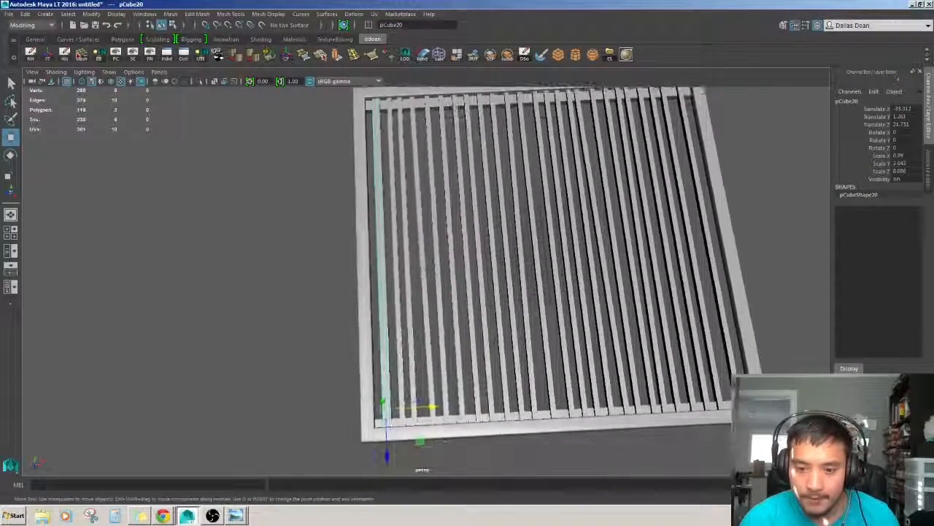
{"action": "key", "text": "Delete"}
Rotate the bar nearest the grate's left edge by about -0.8° and nudge it slightly sideways.
{"action": "left_click", "coordinate": [391, 295]}
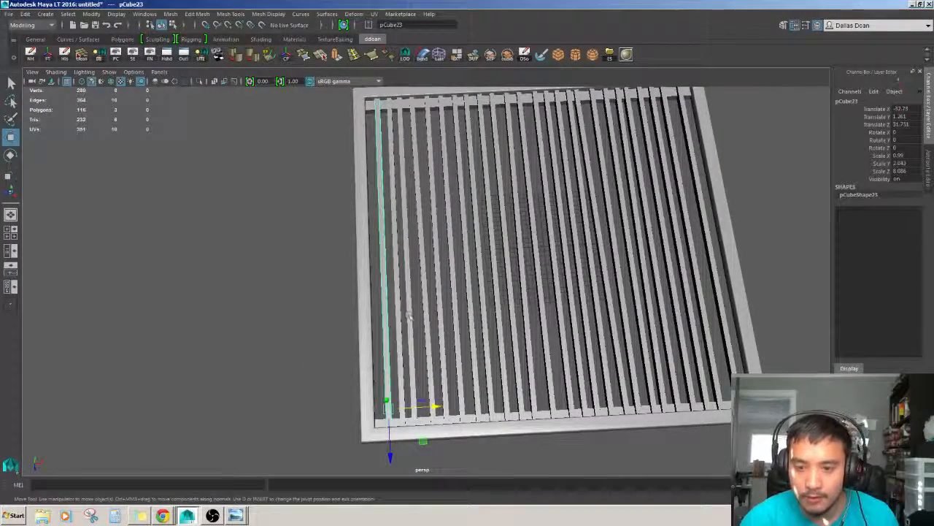
{"action": "key", "text": "e"}
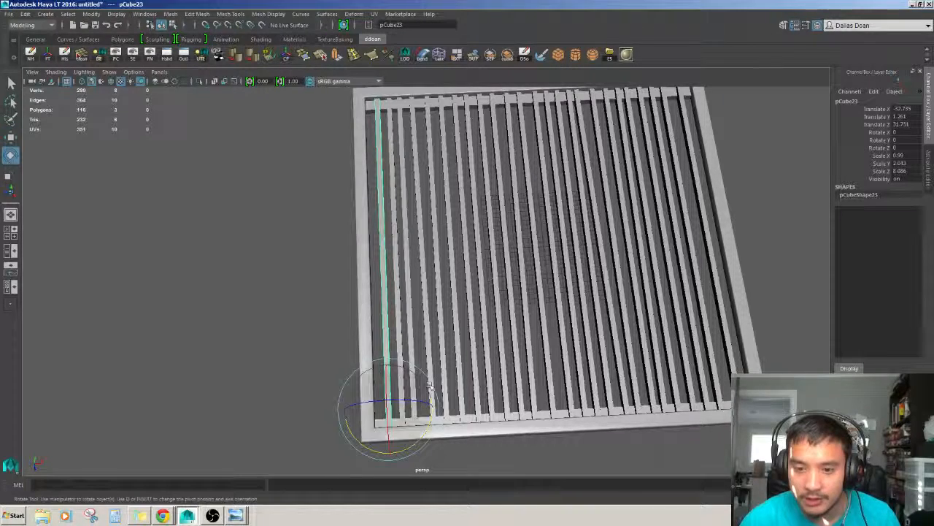
{"action": "key", "text": "w"}
{"action": "key", "text": "e"}
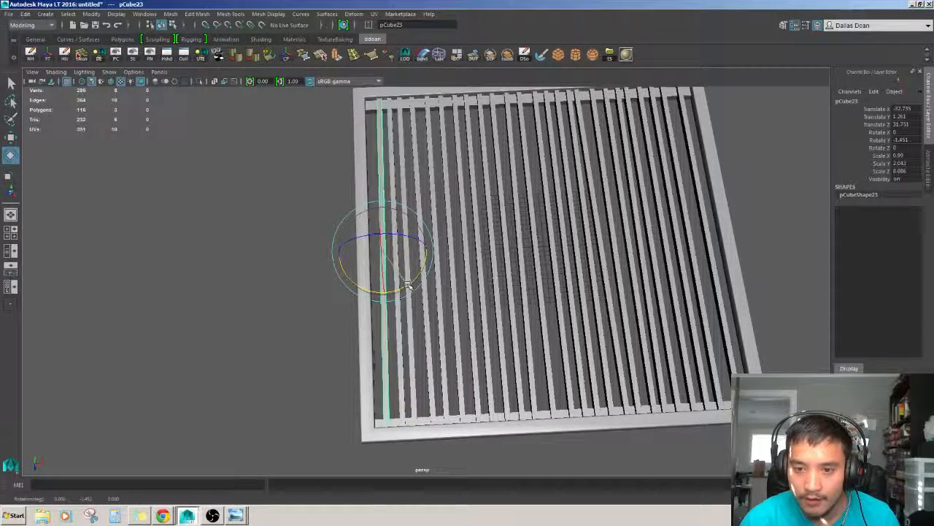
{"action": "key", "text": "w"}
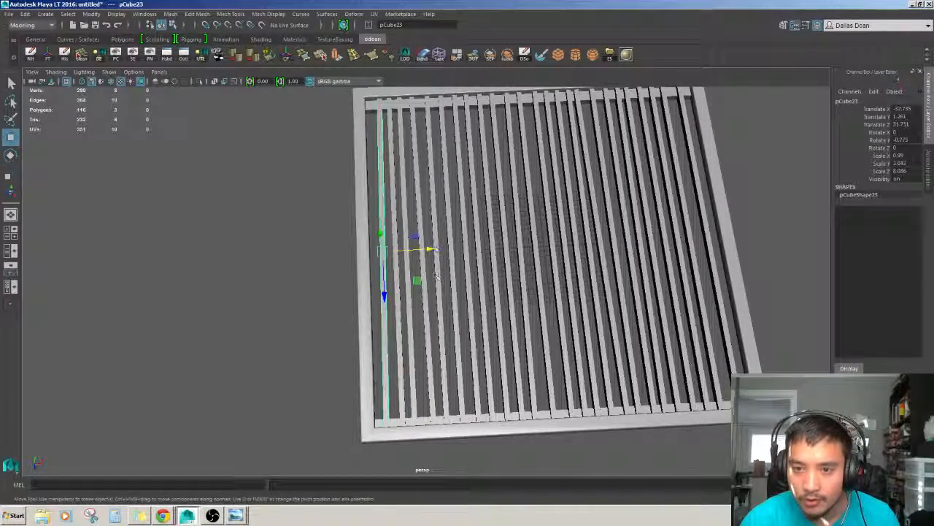
{"action": "scroll", "coordinate": [503, 295], "scroll_direction": "down", "scroll_amount": 3}
{"action": "left_click_drag", "start_coordinate": [505, 297], "coordinate": [471, 298], "text": "alt"}
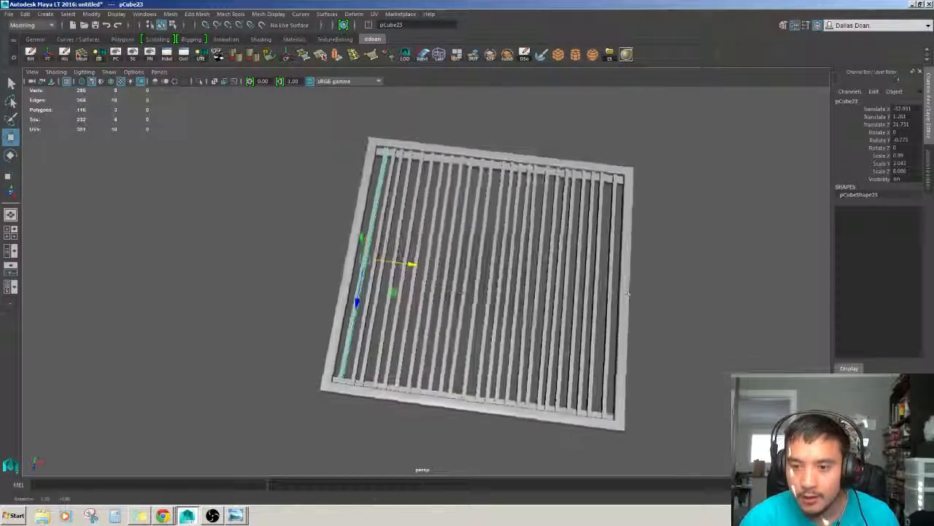
Rotate a bar near the grate's right side by about 0.5°.
{"action": "left_click", "coordinate": [647, 284]}
{"action": "scroll", "coordinate": [622, 289], "scroll_direction": "up", "scroll_amount": 4}
{"action": "left_click_drag", "start_coordinate": [619, 291], "coordinate": [611, 270], "text": "alt"}
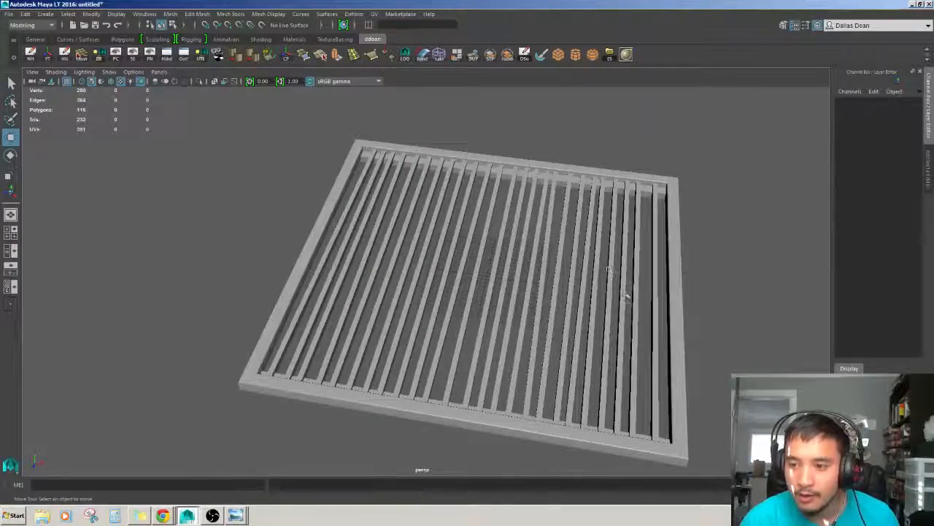
{"action": "left_click", "coordinate": [634, 300]}
{"action": "middle_click_drag", "start_coordinate": [635, 300], "coordinate": [567, 285], "text": "alt"}
{"action": "left_click_drag", "start_coordinate": [568, 285], "coordinate": [599, 346], "text": "alt"}
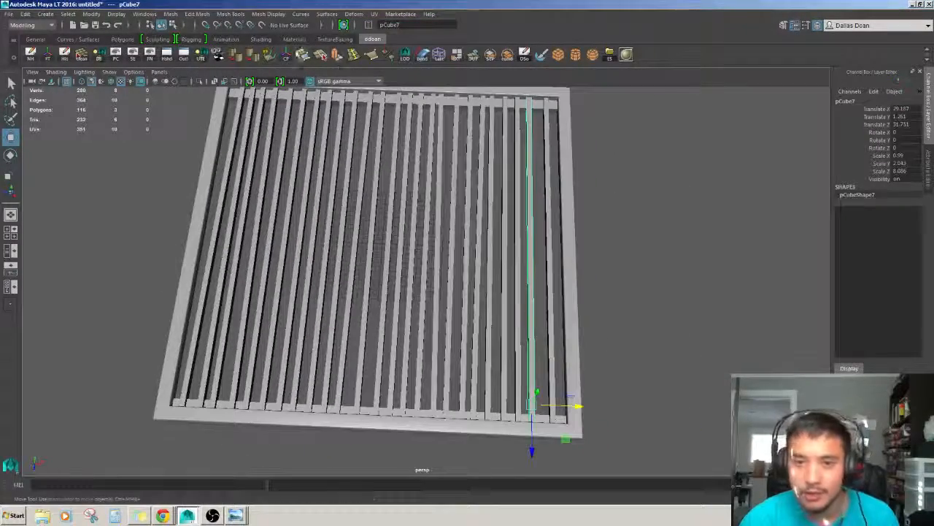
{"action": "scroll", "coordinate": [509, 238], "scroll_direction": "up", "scroll_amount": 2}
{"action": "middle_click_drag", "start_coordinate": [509, 238], "coordinate": [458, 247], "text": "alt"}
{"action": "scroll", "coordinate": [459, 247], "scroll_direction": "down", "scroll_amount": 2}
{"action": "left_click_drag", "start_coordinate": [459, 247], "coordinate": [471, 283], "text": "alt"}
{"action": "left_click_drag", "start_coordinate": [532, 254], "coordinate": [537, 254]}
{"action": "left_click_drag", "start_coordinate": [503, 295], "coordinate": [505, 293]}
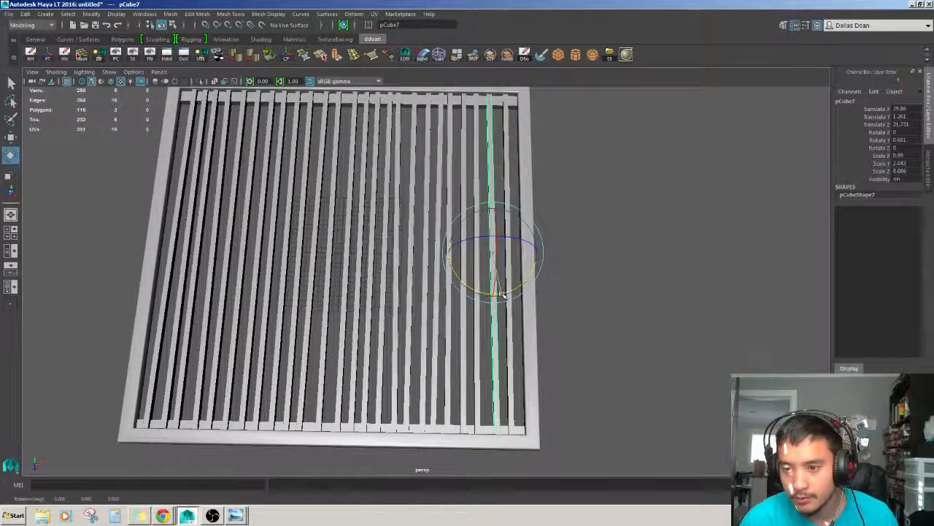
Select all grate pieces, combine them into a single mesh and delete its history.
{"action": "key", "text": "w"}
{"action": "left_click", "coordinate": [607, 274]}
{"action": "left_click_drag", "start_coordinate": [608, 274], "coordinate": [499, 276], "text": "alt"}
{"action": "scroll", "coordinate": [555, 292], "scroll_direction": "down", "scroll_amount": 3}
{"action": "scroll", "coordinate": [532, 300], "scroll_direction": "down", "scroll_amount": 5}
{"action": "left_click_drag", "start_coordinate": [533, 325], "coordinate": [412, 230]}
{"action": "scroll", "coordinate": [372, 213], "scroll_direction": "up", "scroll_amount": 5}
{"action": "left_click_drag", "start_coordinate": [584, 389], "coordinate": [191, 146]}
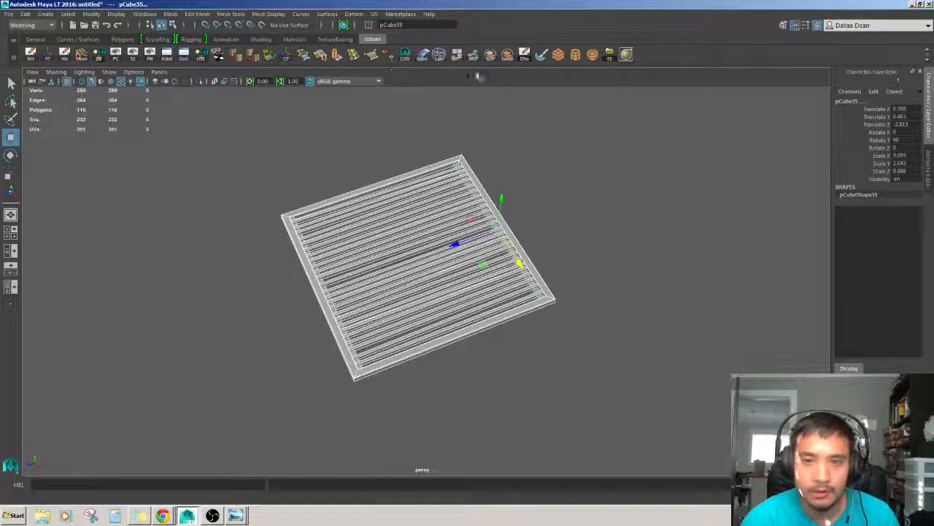
{"action": "left_click", "coordinate": [507, 55]}
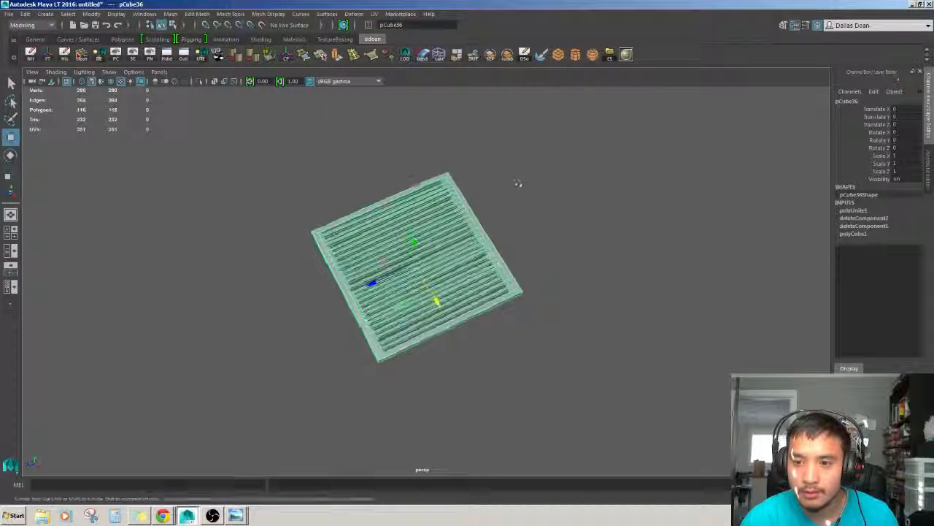
{"action": "left_click", "coordinate": [64, 58]}
{"action": "left_click_drag", "start_coordinate": [438, 270], "coordinate": [457, 248], "text": "alt"}
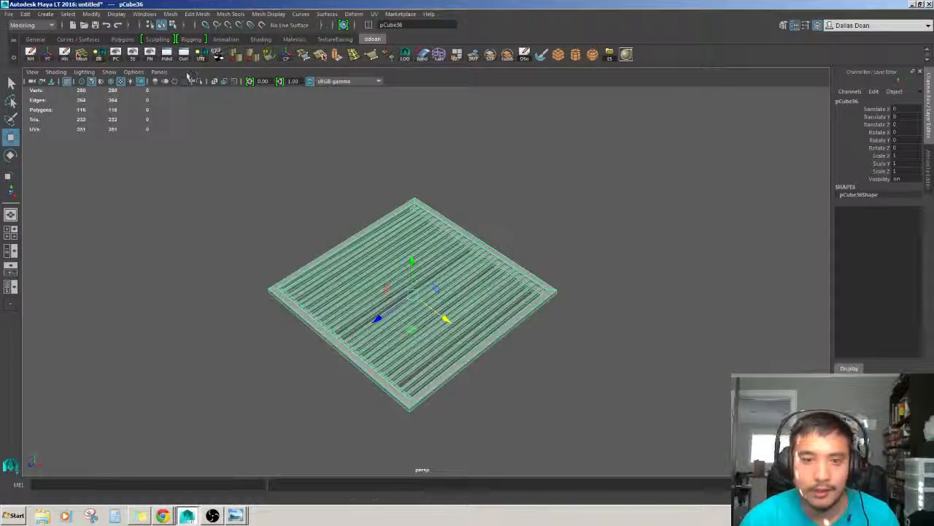
Rename the combined mesh to grate_A in the Outliner.
{"action": "left_click", "coordinate": [184, 57]}
{"action": "double_click", "coordinate": [136, 209]}
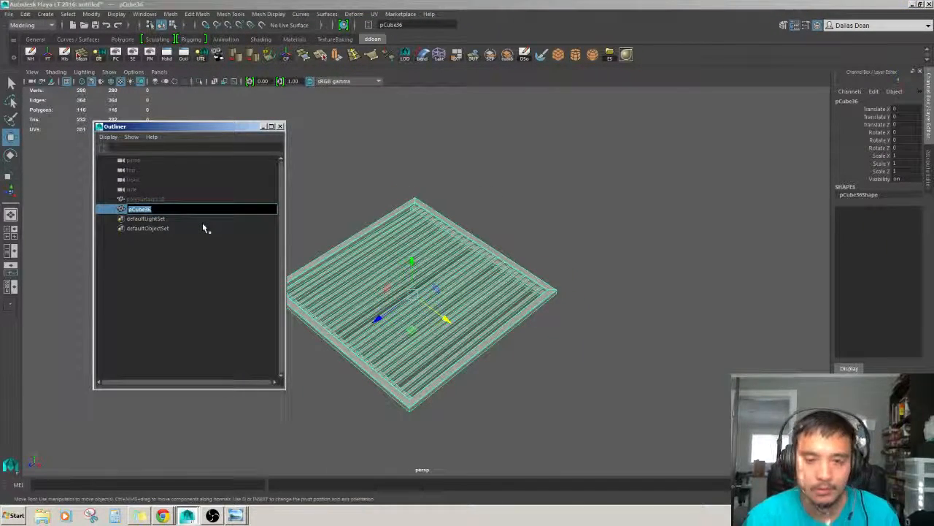
{"action": "type", "text": "grate"}
{"action": "key", "text": "Return"}
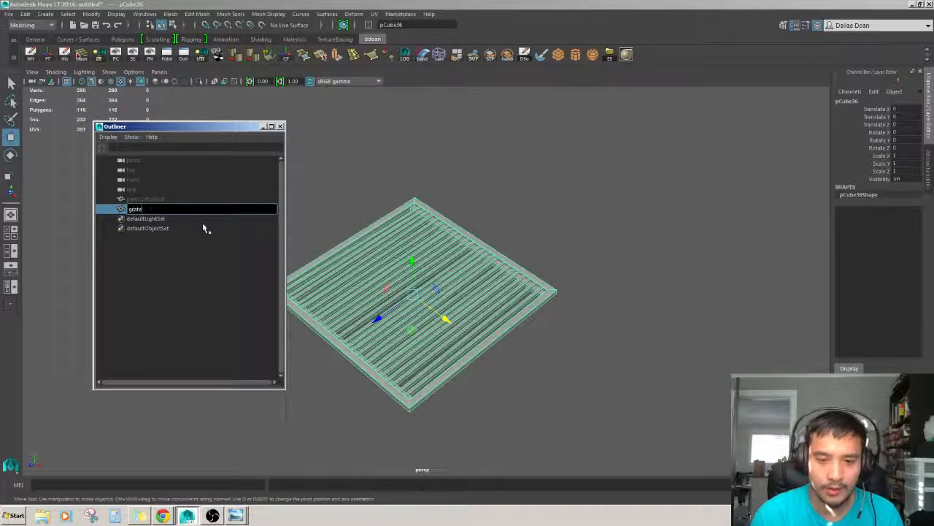
{"action": "type", "text": "_hp"}
{"action": "type", "text": "u"}
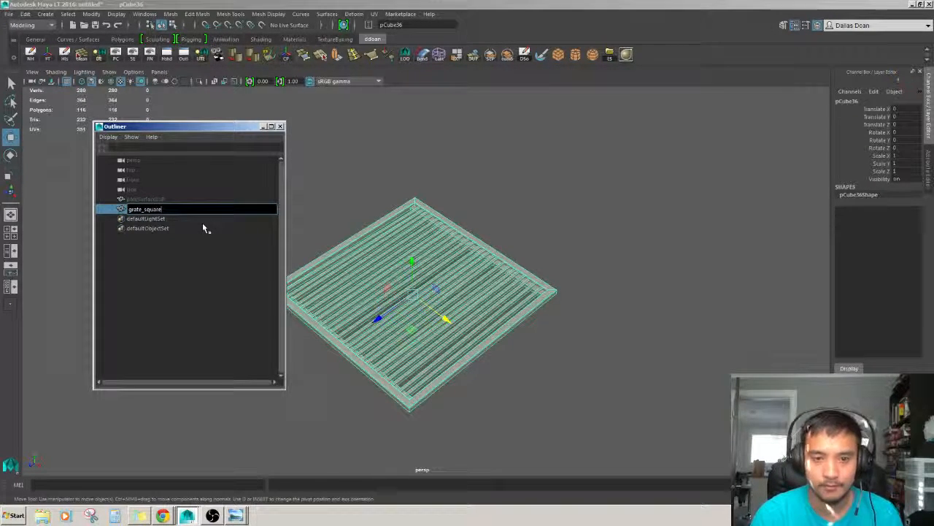
{"action": "key", "text": "BackSpace"}
{"action": "key", "text": "BackSpace"}
{"action": "key", "text": "BackSpace"}
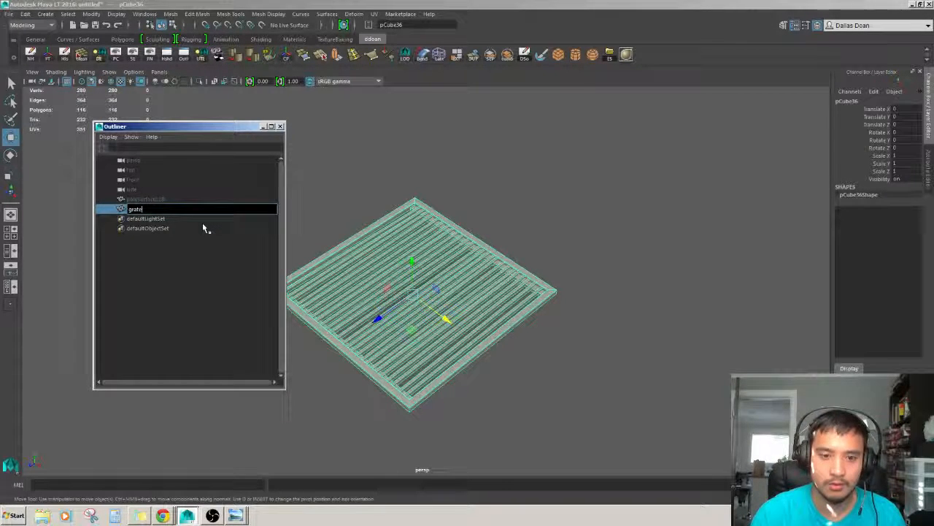
{"action": "type", "text": "_A"}
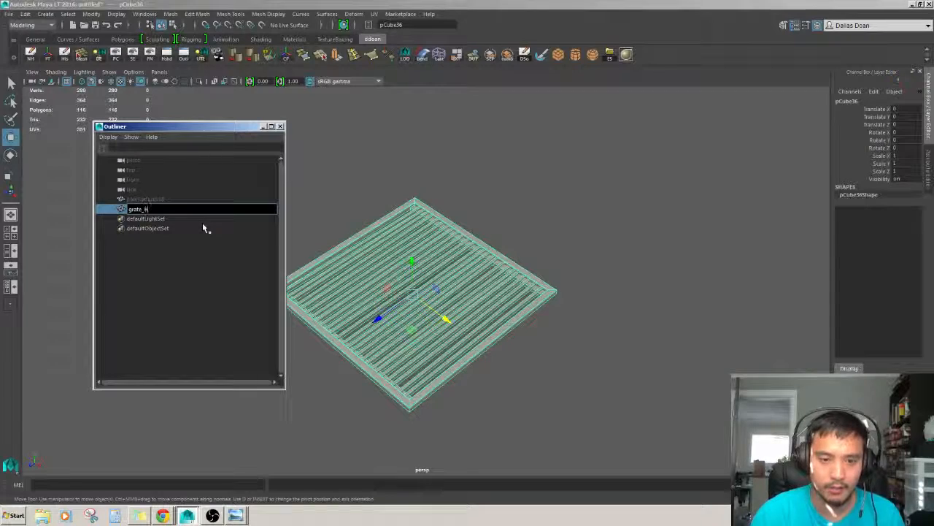
{"action": "key", "text": "Return"}
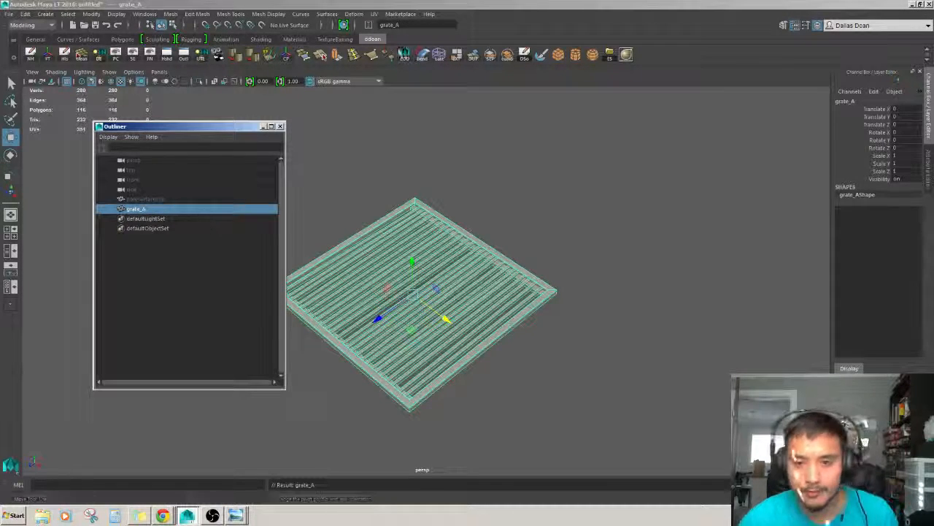
{"action": "left_click", "coordinate": [265, 128]}
Inspect the combined grate from several angles.
{"action": "mouse_move", "coordinate": [522, 208]}
{"action": "left_mouse_down", "text": "alt"}
{"action": "mouse_move", "coordinate": [482, 237]}
{"action": "mouse_move", "coordinate": [529, 203]}
{"action": "left_mouse_up", "text": "alt"}
{"action": "scroll", "coordinate": [504, 229], "scroll_direction": "down", "scroll_amount": 4}
{"action": "left_click", "coordinate": [505, 228]}
{"action": "scroll", "coordinate": [505, 227], "scroll_direction": "up", "scroll_amount": 5}
{"action": "left_click", "coordinate": [505, 227]}
{"action": "scroll", "coordinate": [512, 212], "scroll_direction": "up", "scroll_amount": 2}
{"action": "scroll", "coordinate": [541, 208], "scroll_direction": "down", "scroll_amount": 3}
{"action": "left_click", "coordinate": [603, 215]}
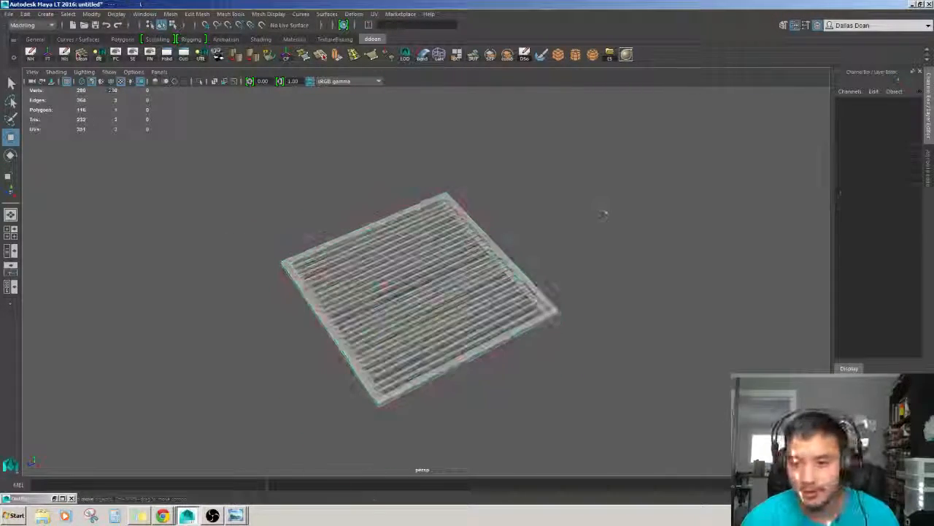
{"action": "left_click_drag", "start_coordinate": [603, 214], "coordinate": [582, 248], "text": "alt"}
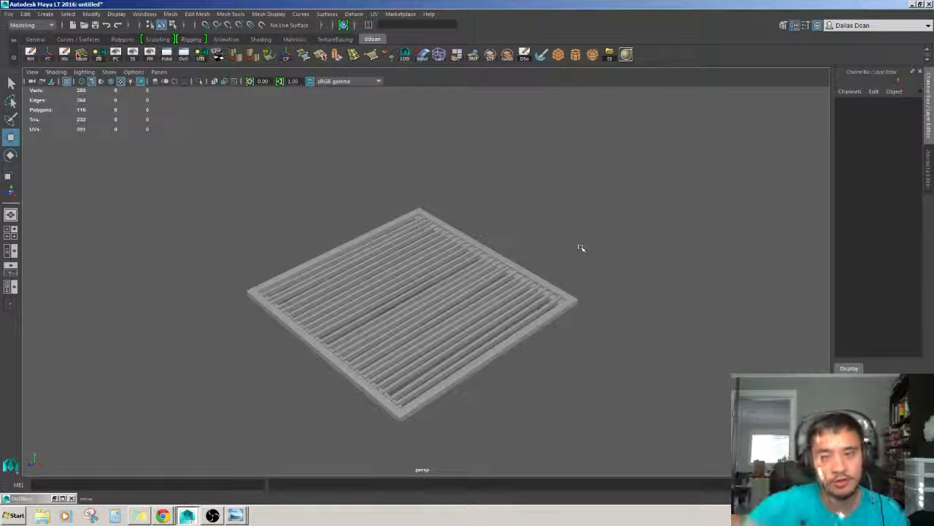
Open and view the reference photo of a round drain grate.
{"action": "left_click", "coordinate": [235, 516]}
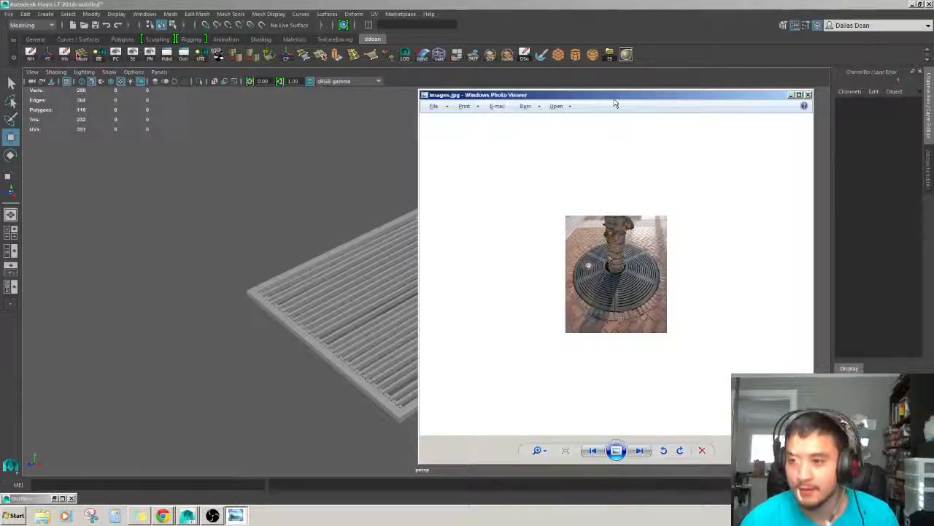
{"action": "left_click_drag", "start_coordinate": [615, 100], "coordinate": [0, 120]}
{"action": "left_click_drag", "start_coordinate": [710, 212], "coordinate": [688, 229], "text": "alt"}
Duplicate the grate and place the copy beside it along its length.
{"action": "left_click", "coordinate": [393, 360]}
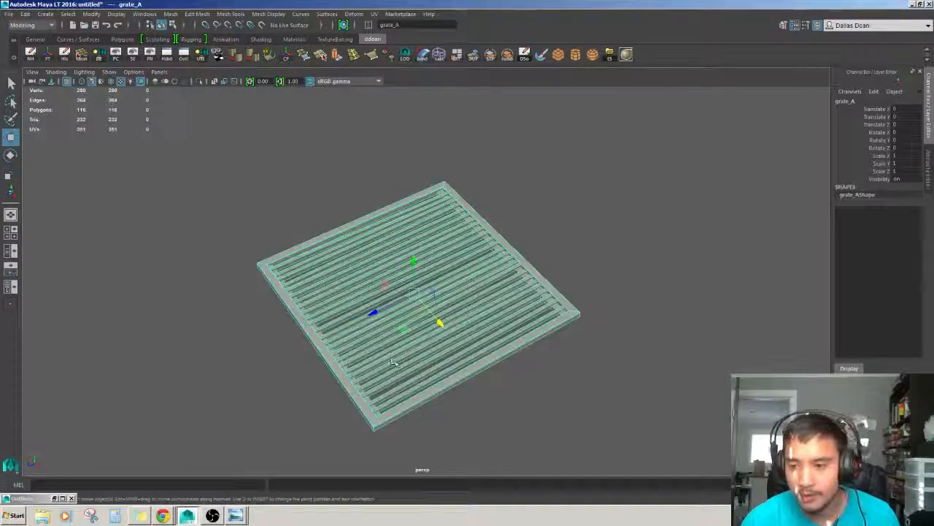
{"action": "right_click_drag", "start_coordinate": [393, 362], "coordinate": [526, 343], "text": "alt"}
{"action": "left_click", "coordinate": [642, 226]}
{"action": "left_click_drag", "start_coordinate": [643, 226], "coordinate": [555, 321], "text": "alt"}
{"action": "right_click_drag", "start_coordinate": [554, 321], "coordinate": [585, 321], "text": "alt"}
{"action": "left_click_drag", "start_coordinate": [603, 355], "coordinate": [490, 204]}
{"action": "left_click_drag", "start_coordinate": [599, 285], "coordinate": [536, 324], "text": "alt"}
{"action": "scroll", "coordinate": [592, 327], "scroll_direction": "down", "scroll_amount": 4}
{"action": "left_click_drag", "start_coordinate": [594, 327], "coordinate": [594, 331], "text": "alt"}
{"action": "scroll", "coordinate": [594, 332], "scroll_direction": "up", "scroll_amount": 4}
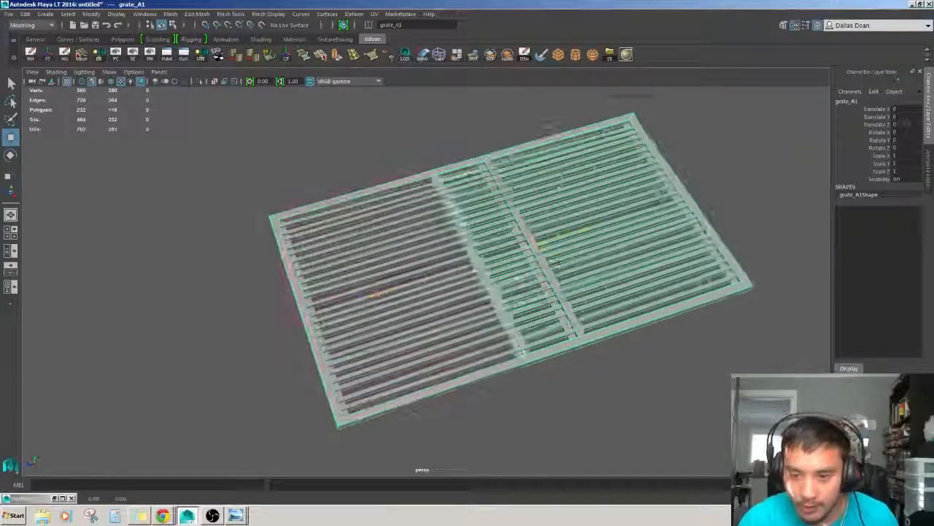
{"action": "left_click", "coordinate": [647, 205]}
{"action": "left_click", "coordinate": [742, 193]}
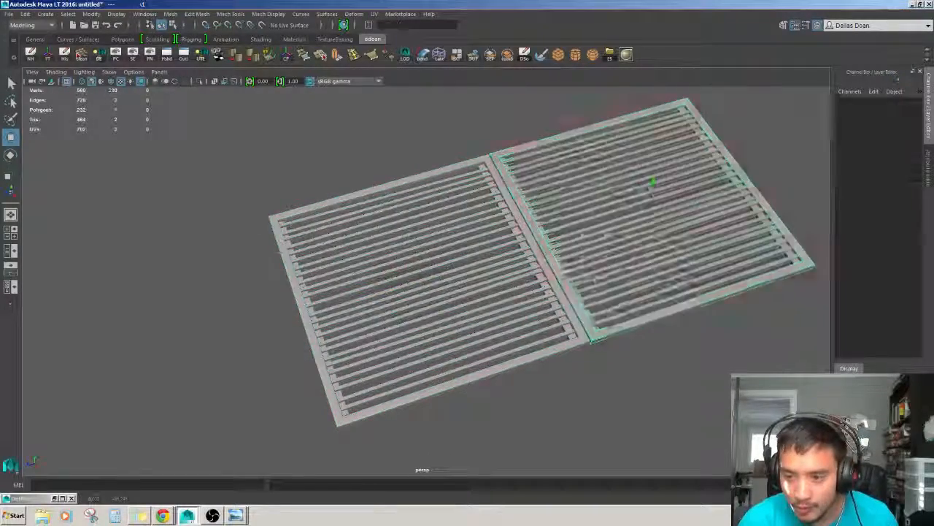
{"action": "left_click_drag", "start_coordinate": [742, 194], "coordinate": [657, 219], "text": "alt"}
{"action": "left_click_drag", "start_coordinate": [588, 438], "coordinate": [619, 398], "text": "alt"}
{"action": "left_click", "coordinate": [533, 292]}
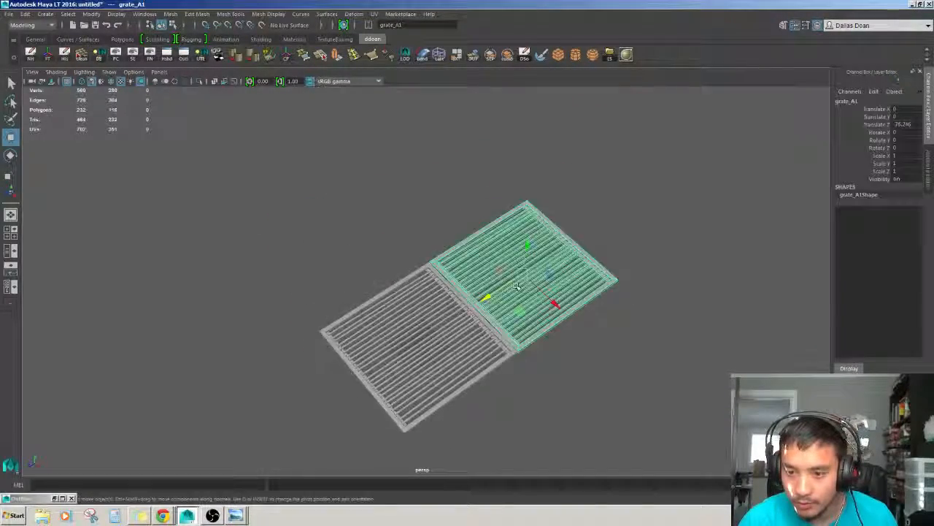
{"action": "mouse_move", "coordinate": [533, 292]}
{"action": "left_mouse_down", "text": "alt"}
{"action": "mouse_move", "coordinate": [511, 301]}
{"action": "mouse_move", "coordinate": [482, 266]}
{"action": "mouse_move", "coordinate": [490, 307]}
{"action": "mouse_move", "coordinate": [557, 284]}
{"action": "mouse_move", "coordinate": [540, 287]}
{"action": "left_mouse_up", "text": "alt"}
Duplicate the copy again to make a row of three grates.
{"action": "scroll", "coordinate": [511, 301], "scroll_direction": "up", "scroll_amount": 3}
{"action": "scroll", "coordinate": [491, 306], "scroll_direction": "down", "scroll_amount": 3}
{"action": "key", "text": "ctrl+d"}
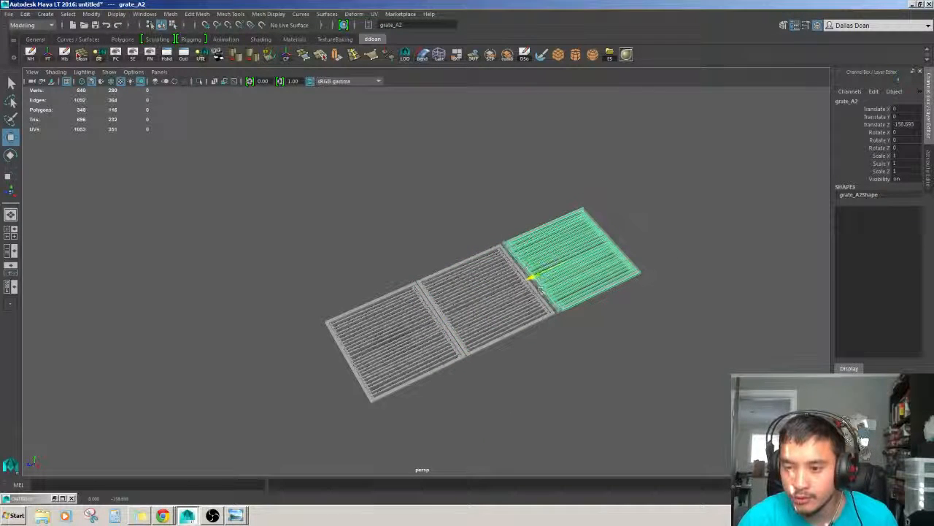
{"action": "left_click", "coordinate": [582, 367]}
{"action": "left_click_drag", "start_coordinate": [582, 367], "coordinate": [694, 352], "text": "alt"}
{"action": "scroll", "coordinate": [694, 351], "scroll_direction": "down", "scroll_amount": 3}
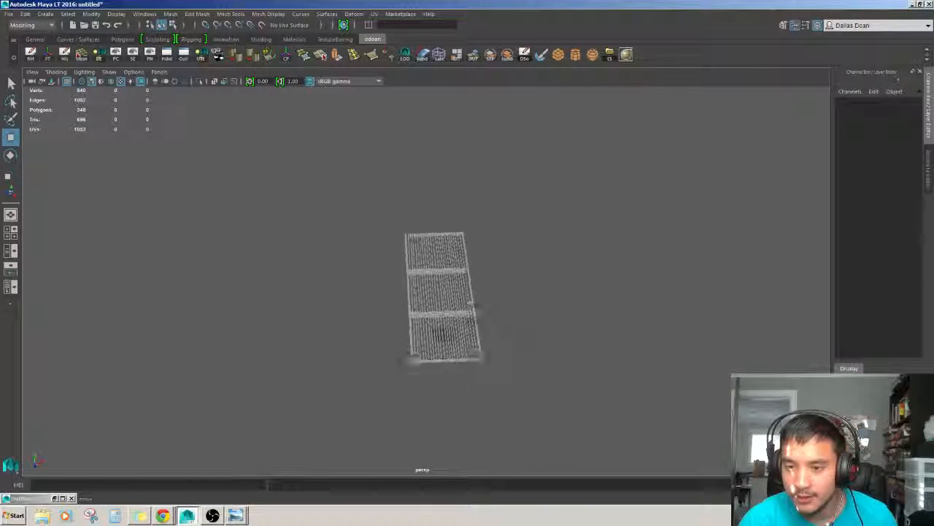
{"action": "scroll", "coordinate": [482, 320], "scroll_direction": "up", "scroll_amount": 3}
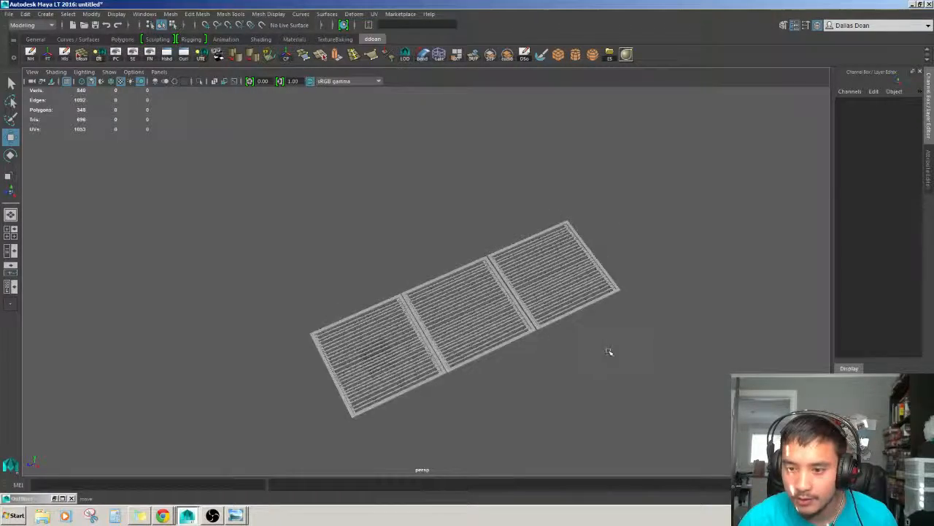
{"action": "scroll", "coordinate": [566, 292], "scroll_direction": "up", "scroll_amount": 4}
{"action": "left_click_drag", "start_coordinate": [609, 353], "coordinate": [512, 248]}
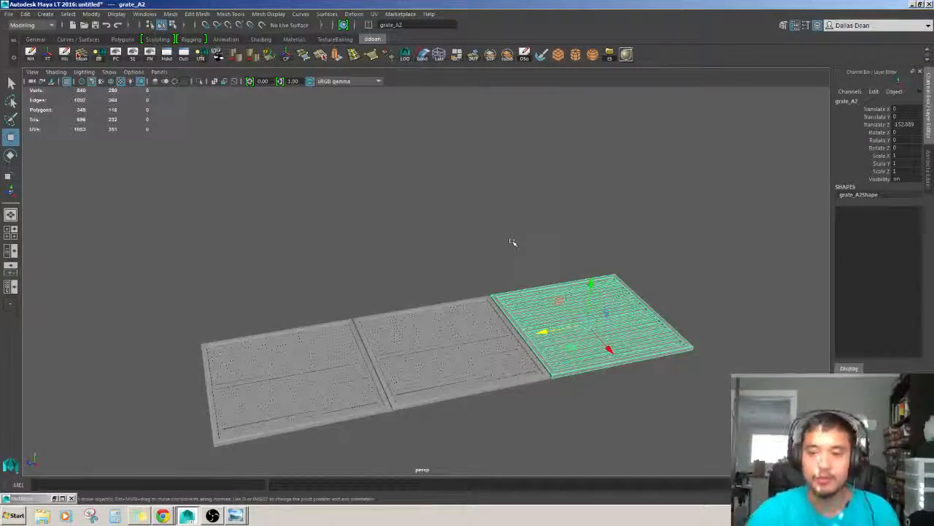
Delete the third grate in the row.
{"action": "scroll", "coordinate": [513, 243], "scroll_direction": "up", "scroll_amount": 4}
{"action": "scroll", "coordinate": [522, 322], "scroll_direction": "down", "scroll_amount": 6}
{"action": "left_click_drag", "start_coordinate": [528, 353], "coordinate": [529, 398], "text": "alt"}
{"action": "scroll", "coordinate": [542, 405], "scroll_direction": "up", "scroll_amount": 4}
{"action": "key", "text": "Delete"}
Duplicate a grate twice, placing the copies beside it to start a two-by-two layout.
{"action": "left_click", "coordinate": [543, 363]}
{"action": "left_click", "coordinate": [558, 387]}
{"action": "scroll", "coordinate": [559, 387], "scroll_direction": "down", "scroll_amount": 4}
{"action": "left_click", "coordinate": [498, 320]}
{"action": "key", "text": "ctrl+d"}
{"action": "scroll", "coordinate": [522, 350], "scroll_direction": "down", "scroll_amount": 3}
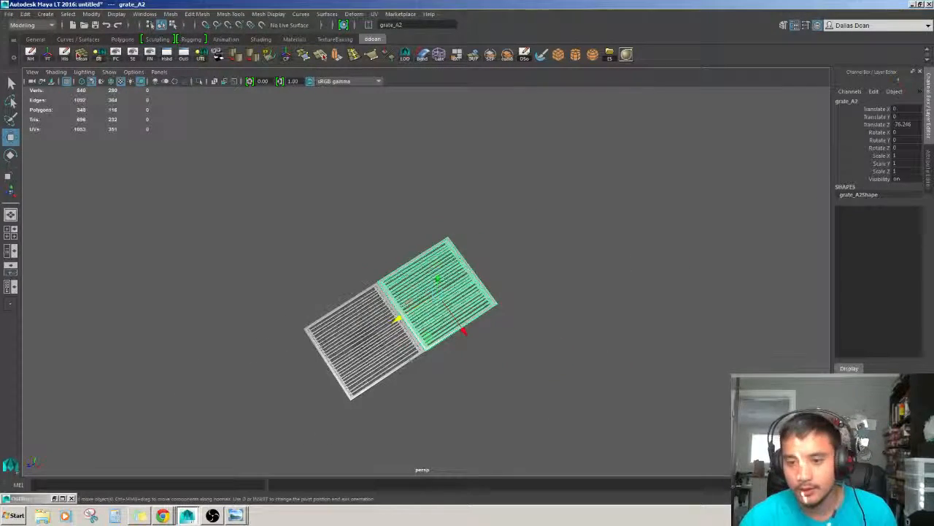
{"action": "key", "text": "ctrl+d"}
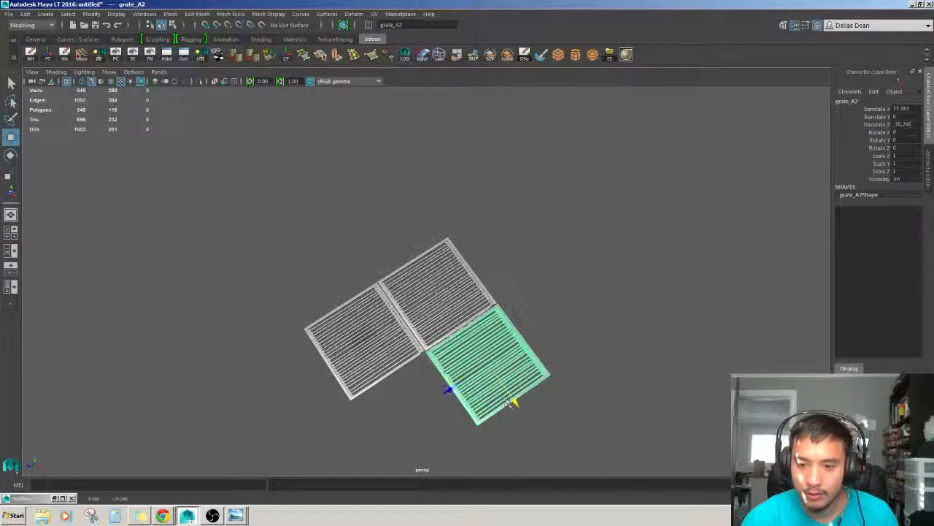
{"action": "left_click_drag", "start_coordinate": [514, 401], "coordinate": [357, 424]}
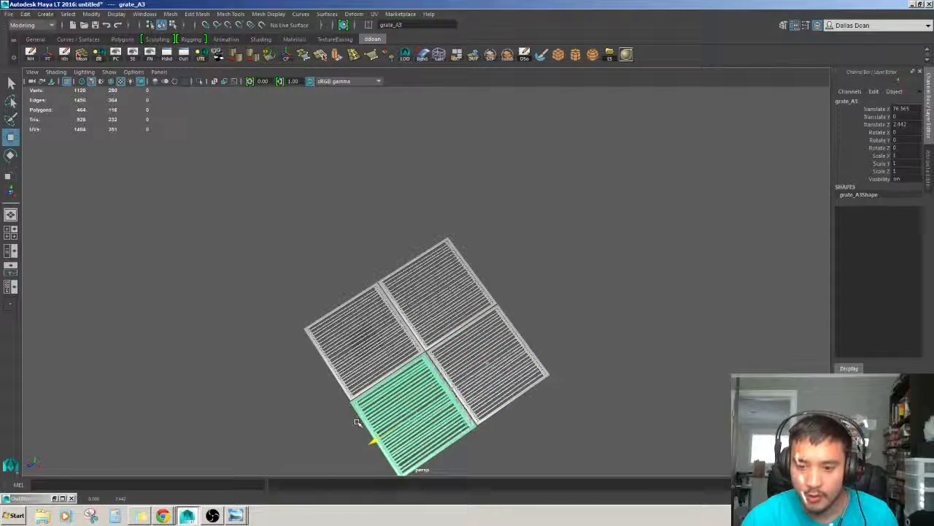
Move the fourth grate into place to complete the two-by-two square.
{"action": "left_click", "coordinate": [525, 312]}
{"action": "scroll", "coordinate": [525, 312], "scroll_direction": "down", "scroll_amount": 2}
{"action": "left_click_drag", "start_coordinate": [526, 312], "coordinate": [520, 283], "text": "alt"}
{"action": "left_click_drag", "start_coordinate": [520, 284], "coordinate": [401, 409]}
{"action": "left_click", "coordinate": [495, 370]}
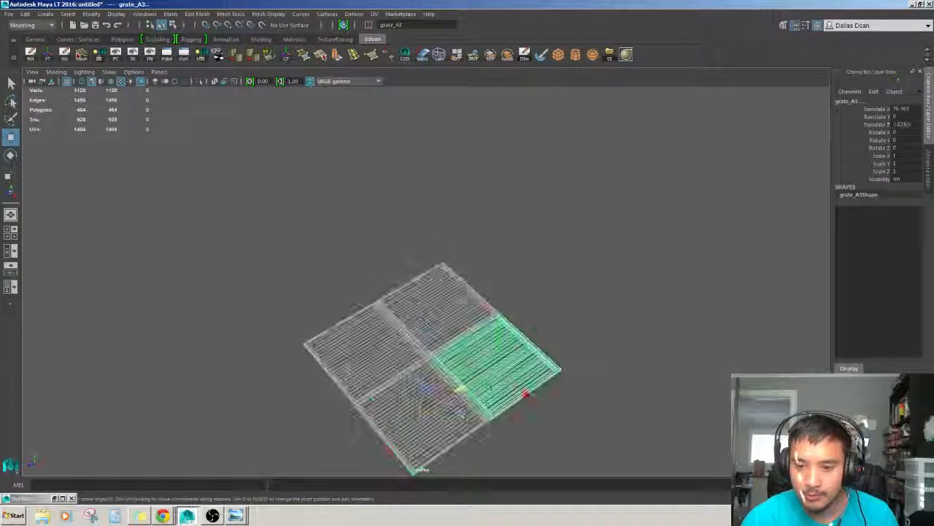
Delete all the duplicate grates.
{"action": "left_click", "coordinate": [438, 411], "text": "shift"}
{"action": "left_click", "coordinate": [447, 306], "text": "shift"}
{"action": "key", "text": "Delete"}
Frame the remaining grate in the view and select it.
{"action": "left_click", "coordinate": [388, 341]}
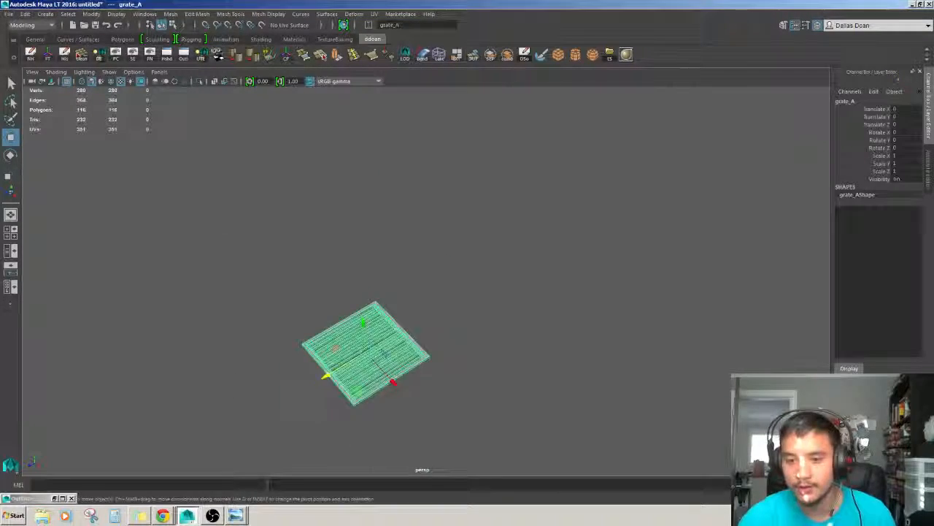
{"action": "key", "text": "f"}
{"action": "left_click", "coordinate": [594, 167]}
{"action": "left_click_drag", "start_coordinate": [579, 205], "coordinate": [567, 275], "text": "alt"}
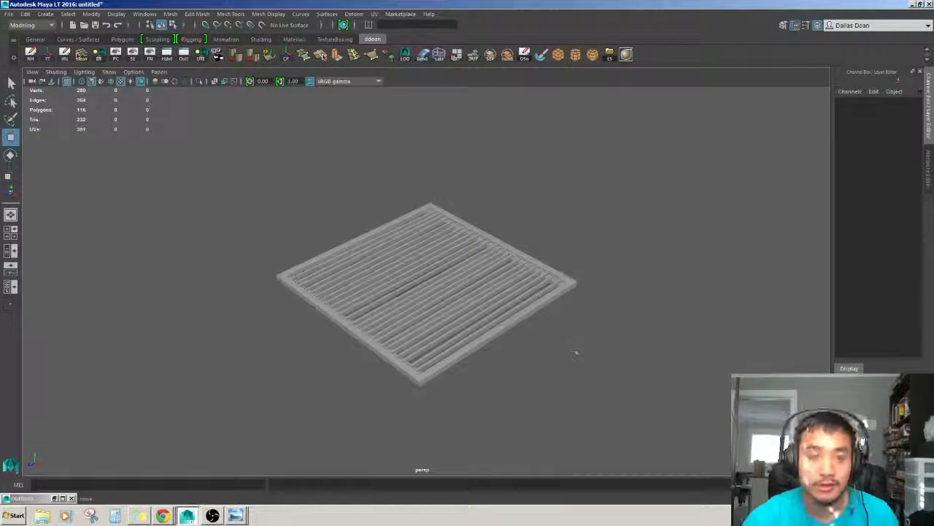
{"action": "left_click", "coordinate": [374, 330]}
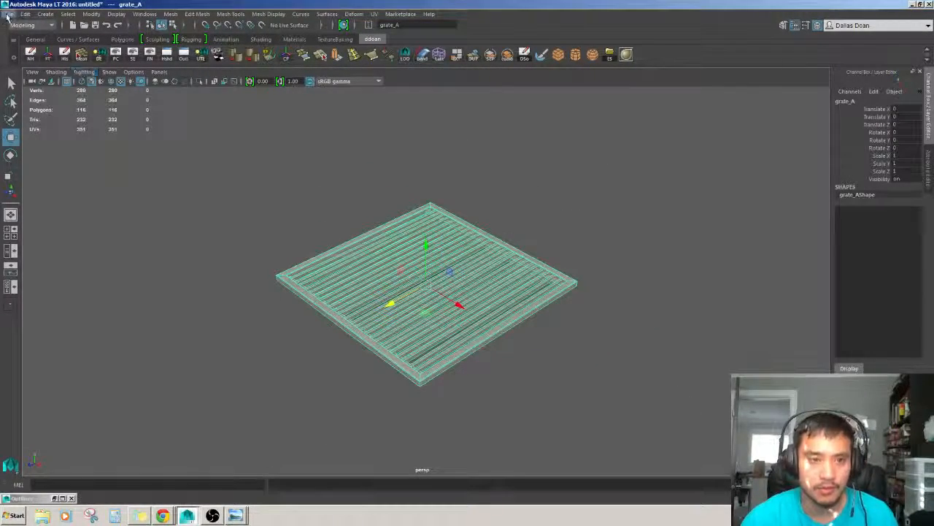
{"action": "left_click", "coordinate": [8, 15]}
{"action": "left_click", "coordinate": [36, 63]}
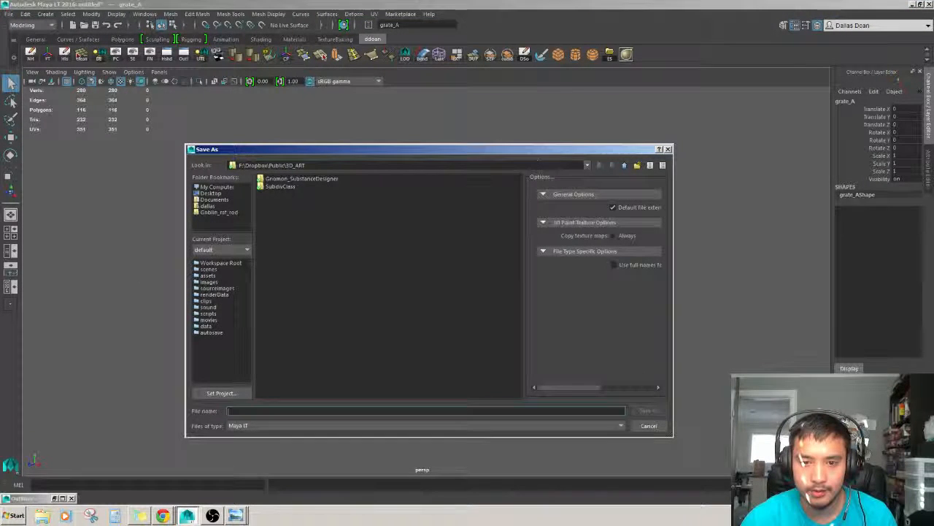
{"action": "left_click", "coordinate": [625, 165]}
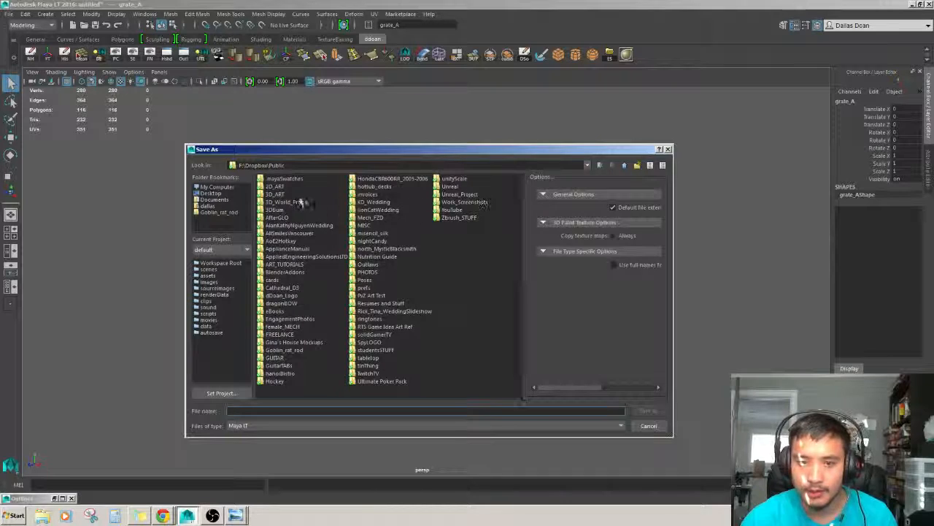
{"action": "key", "text": "Escape"}
Select the grate and zoom in on its frame edge.
{"action": "key", "text": "w"}
{"action": "left_click", "coordinate": [603, 382]}
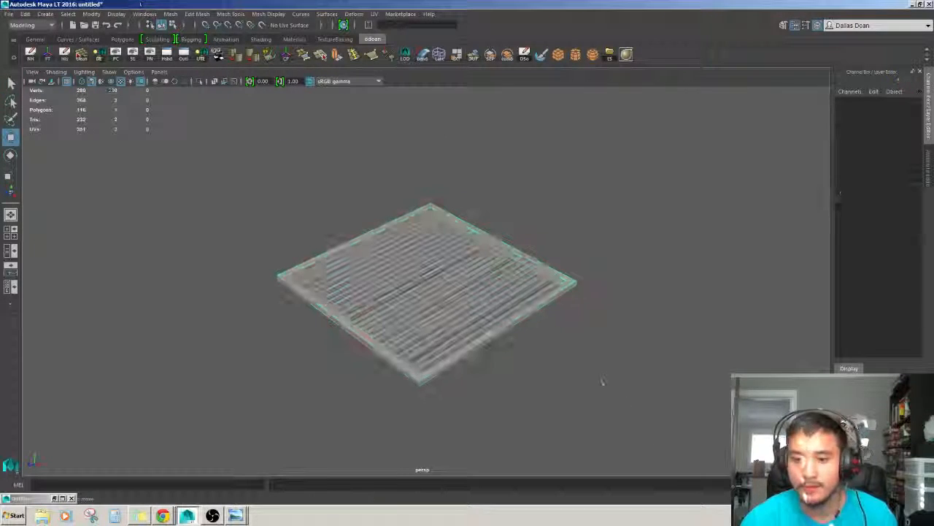
{"action": "scroll", "coordinate": [603, 382], "scroll_direction": "up", "scroll_amount": 1}
{"action": "left_click_drag", "start_coordinate": [603, 382], "coordinate": [590, 392], "text": "alt"}
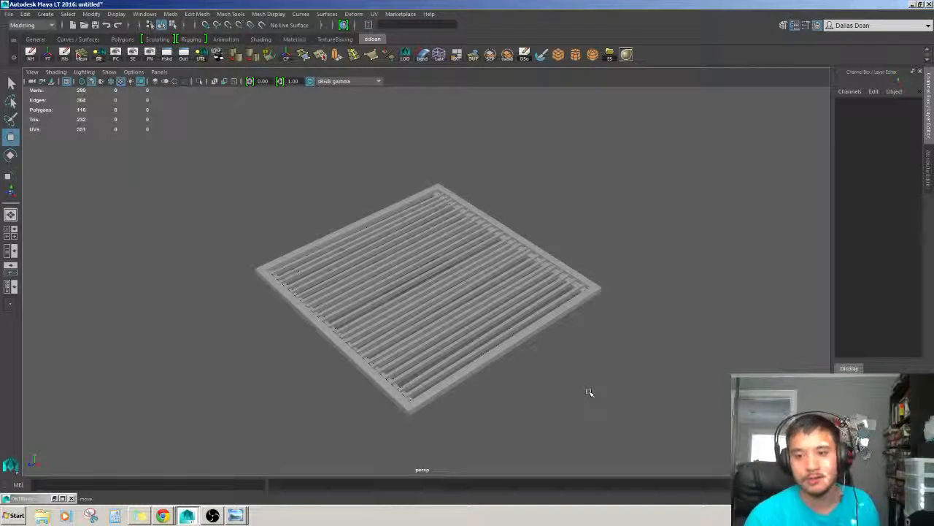
{"action": "scroll", "coordinate": [543, 348], "scroll_direction": "up", "scroll_amount": 2}
{"action": "left_click", "coordinate": [543, 348]}
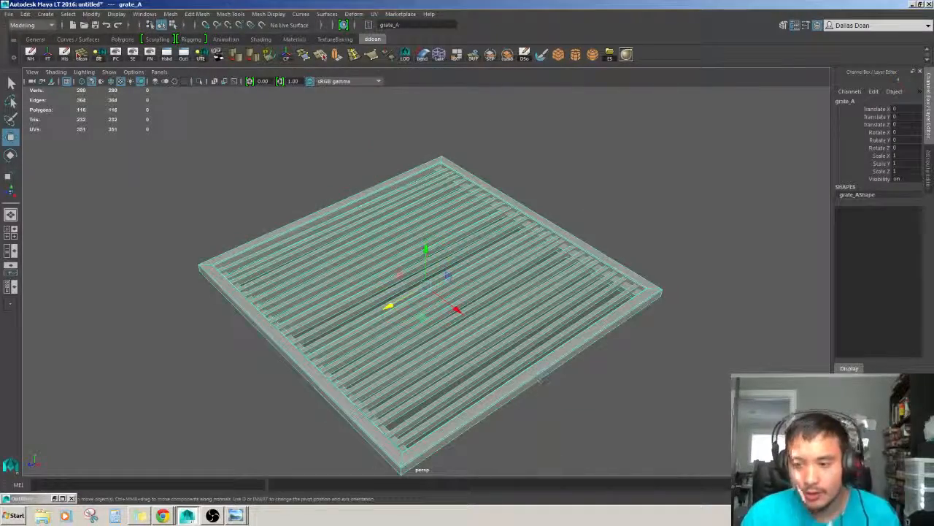
{"action": "scroll", "coordinate": [543, 348], "scroll_direction": "up", "scroll_amount": 2}
{"action": "middle_click_drag", "start_coordinate": [543, 348], "coordinate": [460, 175], "text": "alt"}
{"action": "left_click_drag", "start_coordinate": [548, 350], "coordinate": [478, 358], "text": "alt"}
{"action": "scroll", "coordinate": [497, 321], "scroll_direction": "up", "scroll_amount": 3}
{"action": "scroll", "coordinate": [469, 306], "scroll_direction": "down", "scroll_amount": 2}
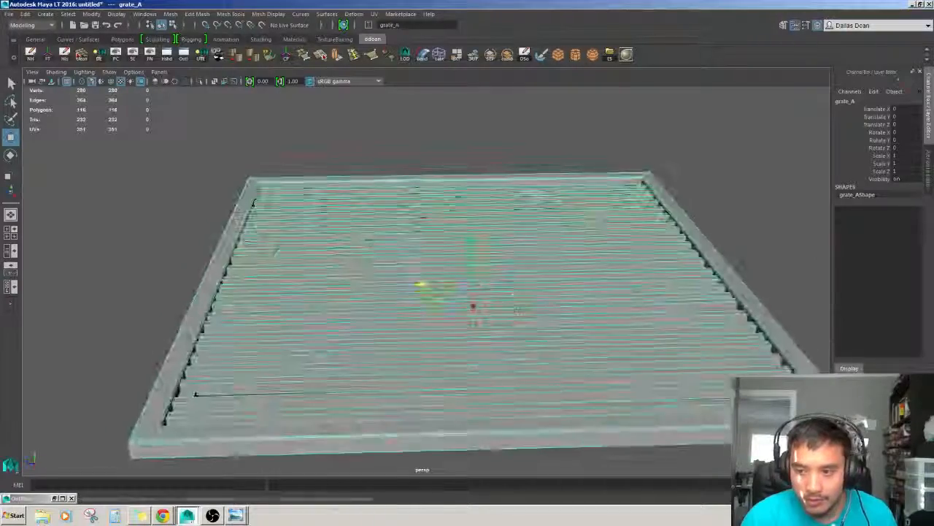
{"action": "middle_click_drag", "start_coordinate": [478, 358], "coordinate": [398, 383], "text": "alt"}
{"action": "scroll", "coordinate": [398, 383], "scroll_direction": "up", "scroll_amount": 2}
{"action": "left_click_drag", "start_coordinate": [398, 383], "coordinate": [431, 409], "text": "alt"}
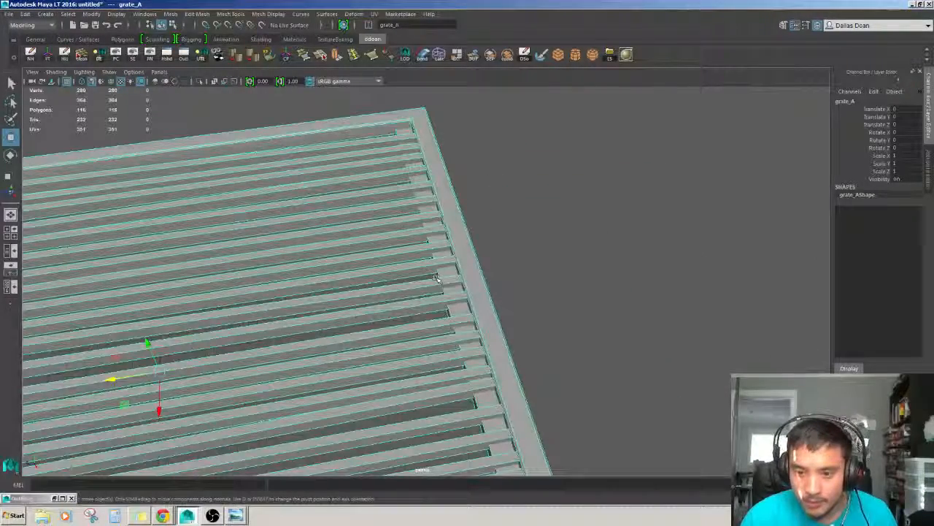
Inspect the vertices along the grate's frame edge in wireframe and shaded views.
{"action": "key", "text": "F9"}
{"action": "middle_click_drag", "start_coordinate": [446, 273], "coordinate": [433, 277], "text": "alt"}
{"action": "key", "text": "4"}
{"action": "scroll", "coordinate": [455, 314], "scroll_direction": "up", "scroll_amount": 2}
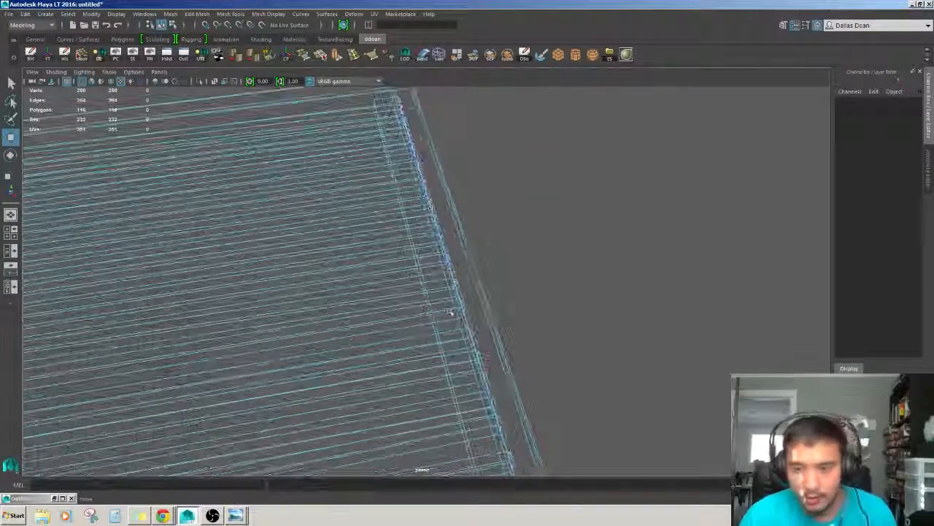
{"action": "mouse_move", "coordinate": [457, 307]}
{"action": "left_mouse_down", "text": "alt"}
{"action": "mouse_move", "coordinate": [380, 309]}
{"action": "mouse_move", "coordinate": [398, 290]}
{"action": "mouse_move", "coordinate": [420, 321]}
{"action": "mouse_move", "coordinate": [477, 307]}
{"action": "left_mouse_up", "text": "alt"}
{"action": "scroll", "coordinate": [398, 301], "scroll_direction": "up", "scroll_amount": 2}
{"action": "key", "text": "f"}
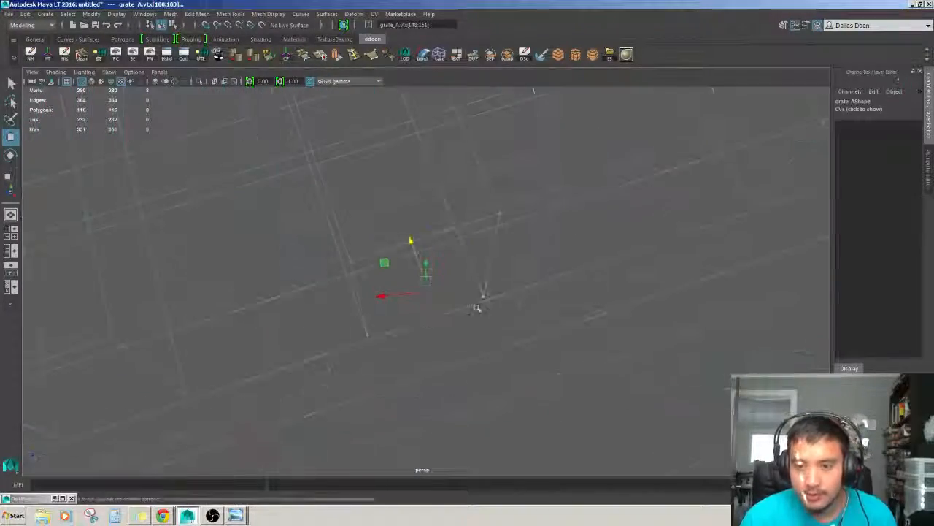
{"action": "scroll", "coordinate": [408, 273], "scroll_direction": "down", "scroll_amount": 3}
{"action": "left_click_drag", "start_coordinate": [409, 273], "coordinate": [473, 270], "text": "alt"}
{"action": "key", "text": "5"}
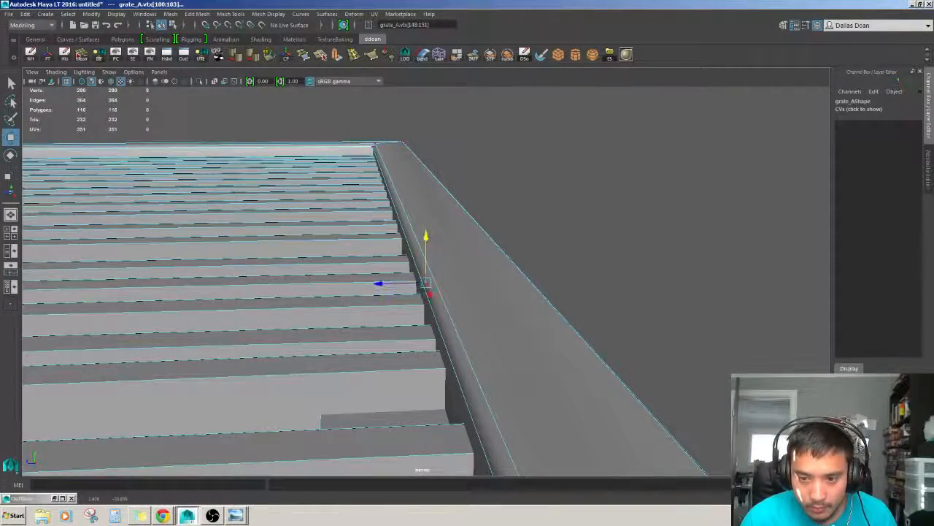
{"action": "scroll", "coordinate": [427, 283], "scroll_direction": "down", "scroll_amount": 3}
{"action": "middle_click_drag", "start_coordinate": [314, 281], "coordinate": [796, 351], "text": "alt"}
{"action": "mouse_move", "coordinate": [281, 296]}
{"action": "left_mouse_down", "text": "alt"}
{"action": "mouse_move", "coordinate": [274, 328]}
{"action": "mouse_move", "coordinate": [374, 416]}
{"action": "mouse_move", "coordinate": [389, 394]}
{"action": "left_mouse_up", "text": "alt"}
{"action": "key", "text": "4"}
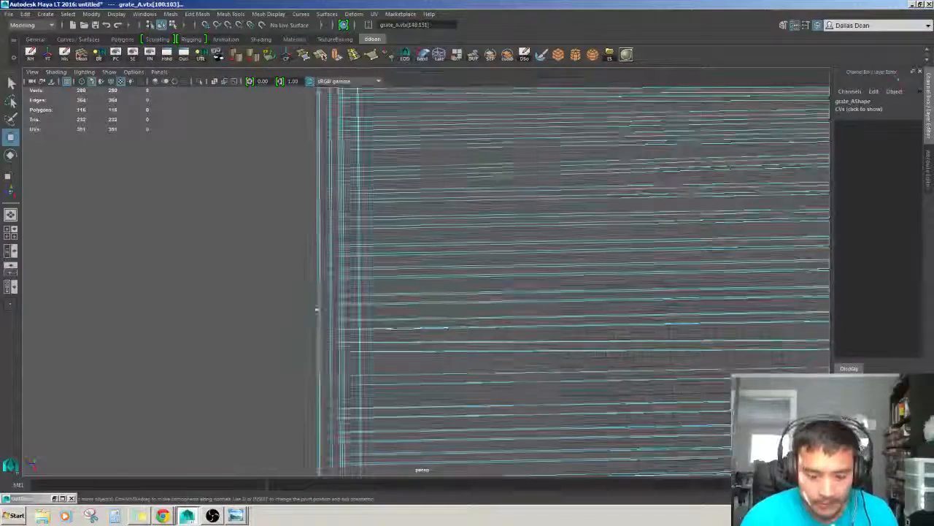
{"action": "mouse_move", "coordinate": [313, 291]}
{"action": "left_mouse_down"}
{"action": "mouse_move", "coordinate": [388, 312]}
{"action": "mouse_move", "coordinate": [381, 342]}
{"action": "mouse_move", "coordinate": [390, 355]}
{"action": "left_mouse_up"}
{"action": "key", "text": "5"}
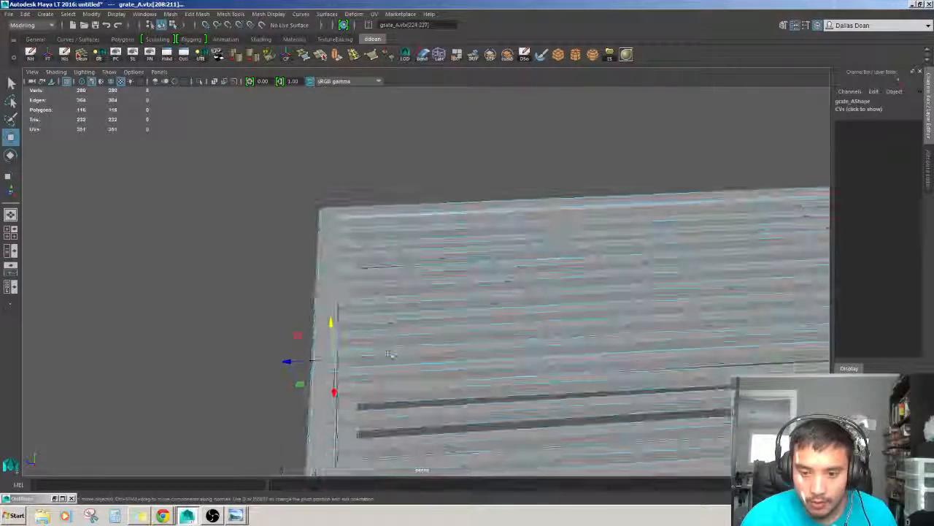
Try to rotate one grate bar, undo it and return to object mode.
{"action": "key", "text": "F11"}
{"action": "double_click", "coordinate": [392, 351]}
{"action": "right_click_drag", "start_coordinate": [668, 344], "coordinate": [636, 346], "text": "alt"}
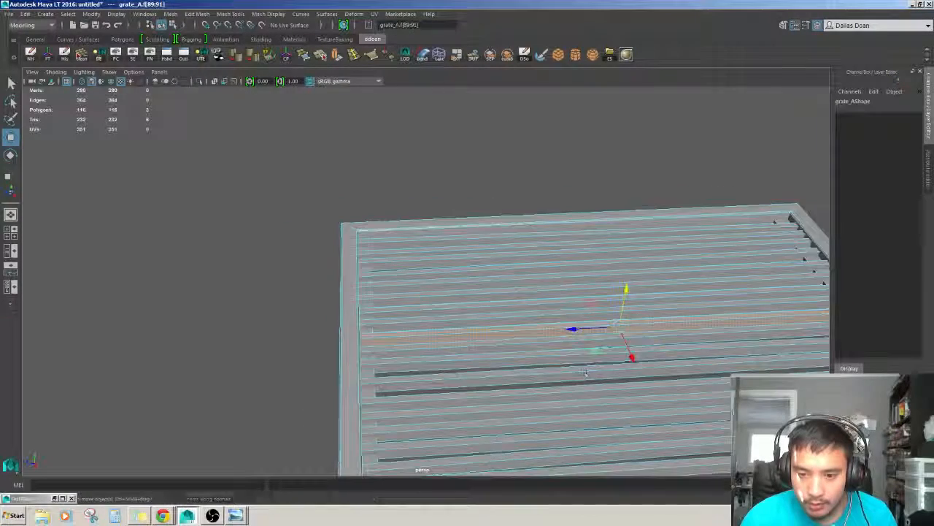
{"action": "middle_click_drag", "start_coordinate": [637, 346], "coordinate": [552, 352], "text": "alt"}
{"action": "key", "text": "e"}
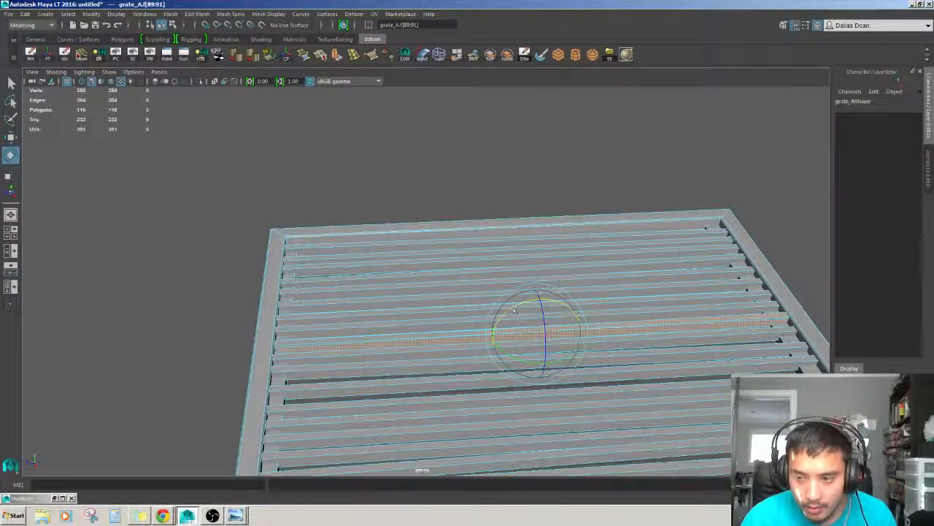
{"action": "left_click_drag", "start_coordinate": [514, 311], "coordinate": [427, 343], "text": "alt"}
{"action": "key", "text": "ctrl+z"}
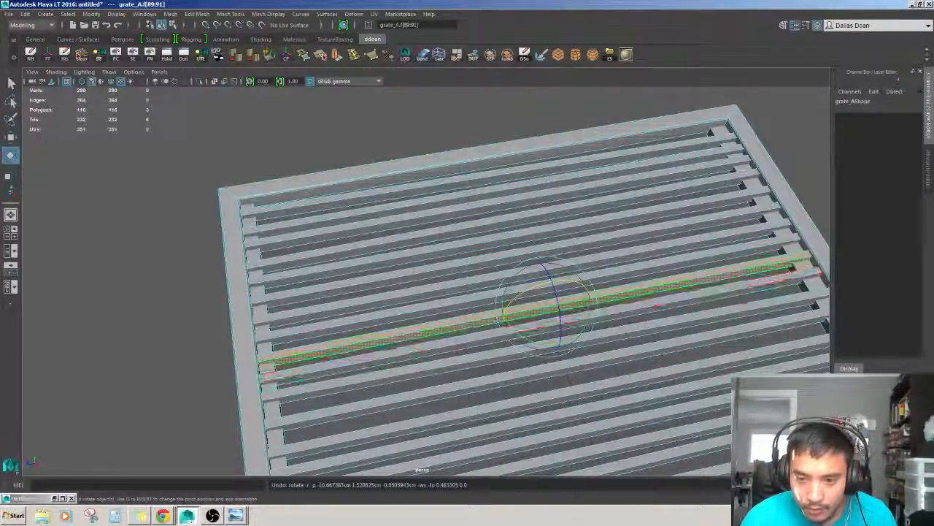
{"action": "key", "text": "w"}
{"action": "key", "text": "F8"}
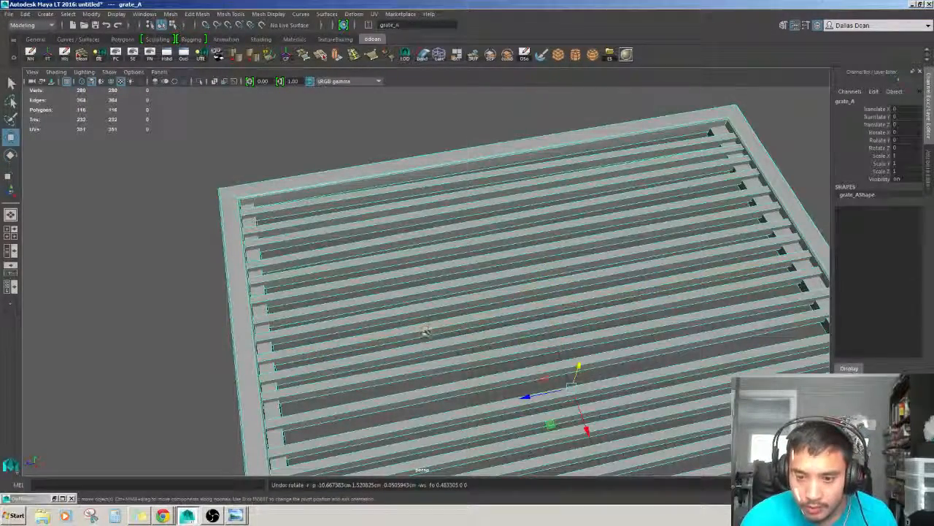
Delete one of the grate bars.
{"action": "key", "text": "F11"}
{"action": "double_click", "coordinate": [427, 326]}
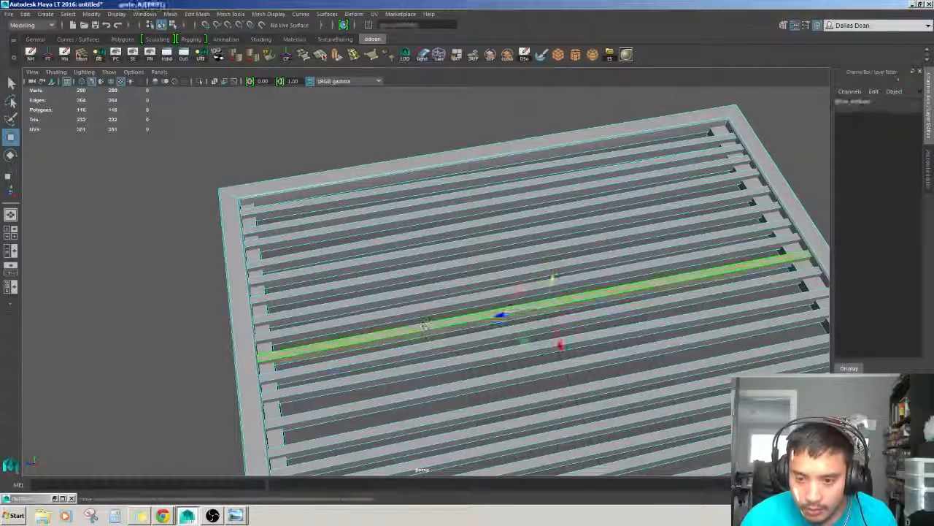
{"action": "key", "text": "Delete"}
Rotate a different bar slightly to randomize its angle.
{"action": "double_click", "coordinate": [431, 332]}
{"action": "left_click_drag", "start_coordinate": [431, 331], "coordinate": [503, 256], "text": "alt"}
{"action": "key", "text": "e"}
{"action": "double_click", "coordinate": [503, 254]}
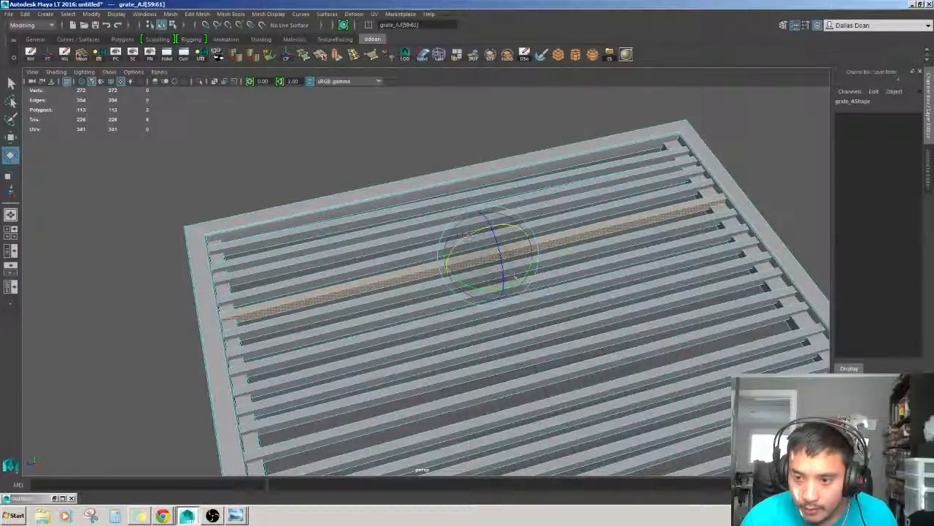
{"action": "mouse_move", "coordinate": [468, 236]}
{"action": "left_mouse_down", "text": "alt"}
{"action": "mouse_move", "coordinate": [555, 343]}
{"action": "mouse_move", "coordinate": [511, 306]}
{"action": "mouse_move", "coordinate": [471, 245]}
{"action": "left_mouse_up", "text": "alt"}
Select another bar and tilt it with a small rotation.
{"action": "double_click", "coordinate": [501, 307]}
{"action": "double_click", "coordinate": [615, 282]}
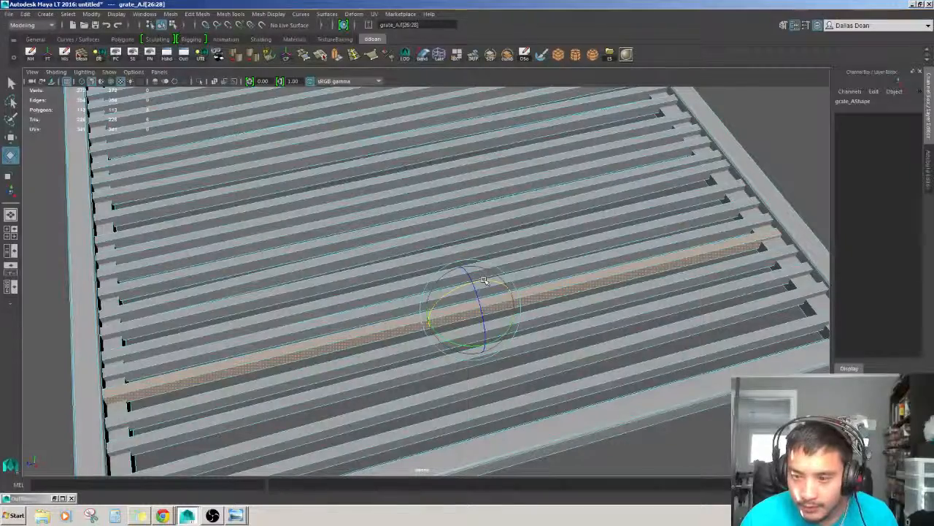
{"action": "middle_click_drag", "start_coordinate": [484, 279], "coordinate": [501, 230], "text": "alt"}
{"action": "left_click_drag", "start_coordinate": [357, 387], "coordinate": [642, 310], "text": "alt"}
{"action": "scroll", "coordinate": [461, 313], "scroll_direction": "down", "scroll_amount": 4}
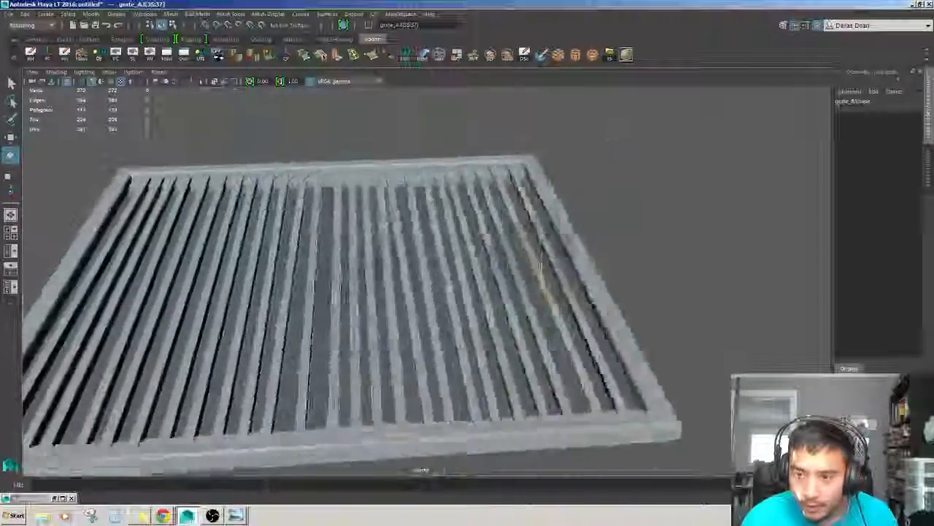
Give a bar near the centre a small random rotation.
{"action": "left_click_drag", "start_coordinate": [573, 329], "coordinate": [451, 355], "text": "alt"}
{"action": "double_click", "coordinate": [588, 319]}
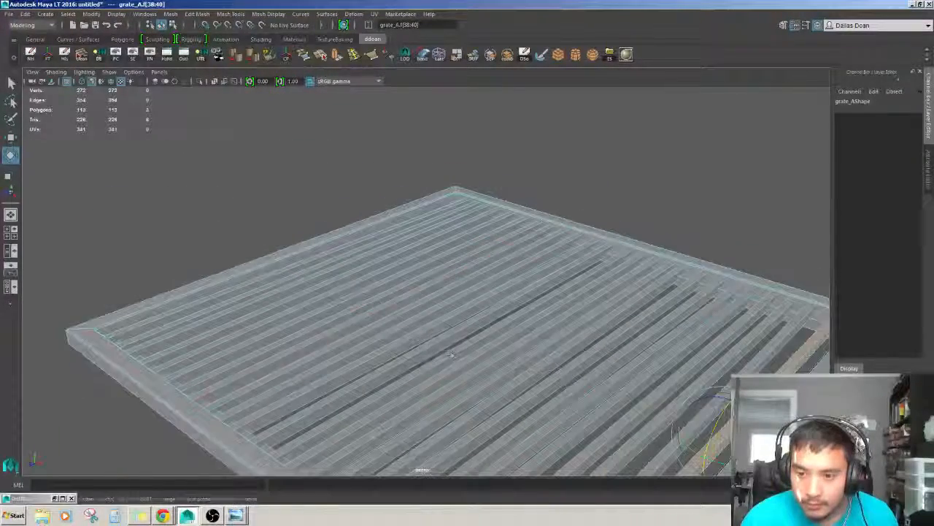
{"action": "double_click", "coordinate": [430, 279]}
{"action": "left_click_drag", "start_coordinate": [431, 281], "coordinate": [527, 314], "text": "alt"}
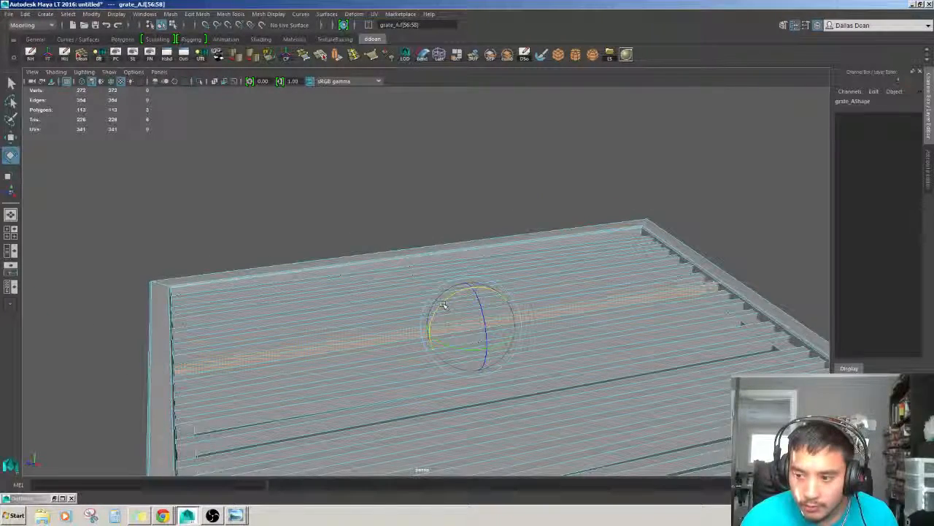
{"action": "left_click_drag", "start_coordinate": [443, 305], "coordinate": [455, 315], "text": "alt"}
Delete another grate bar.
{"action": "double_click", "coordinate": [473, 270]}
{"action": "left_click_drag", "start_coordinate": [473, 270], "coordinate": [460, 279], "text": "alt"}
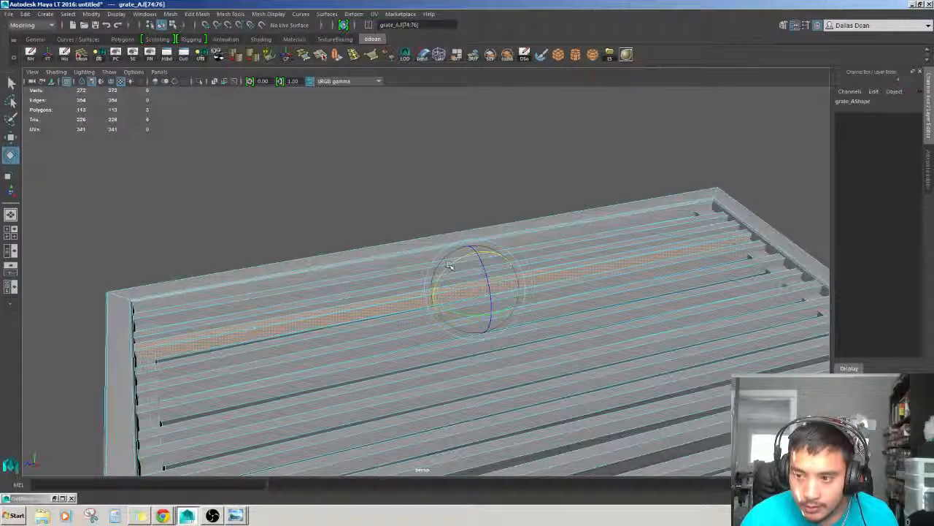
{"action": "key", "text": "Delete"}
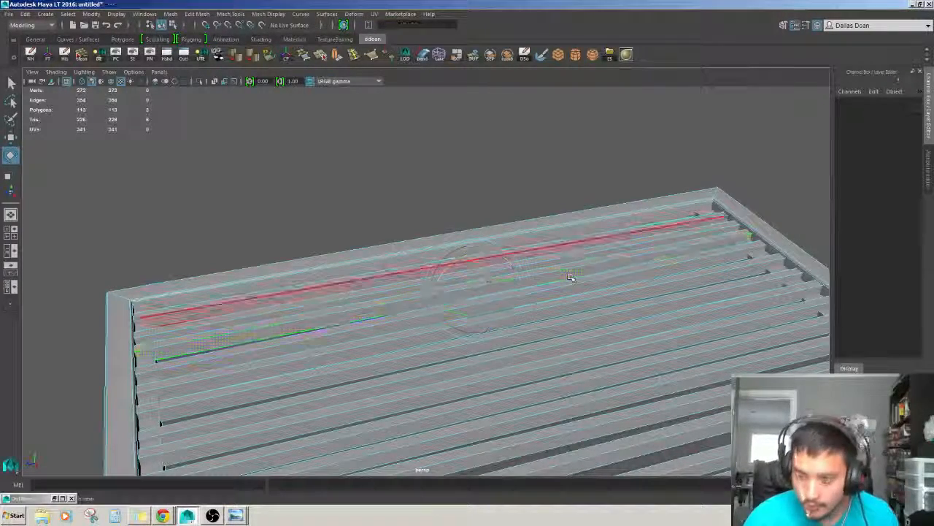
Rotate one more bar slightly, then move a neighbouring bar a little.
{"action": "double_click", "coordinate": [514, 315]}
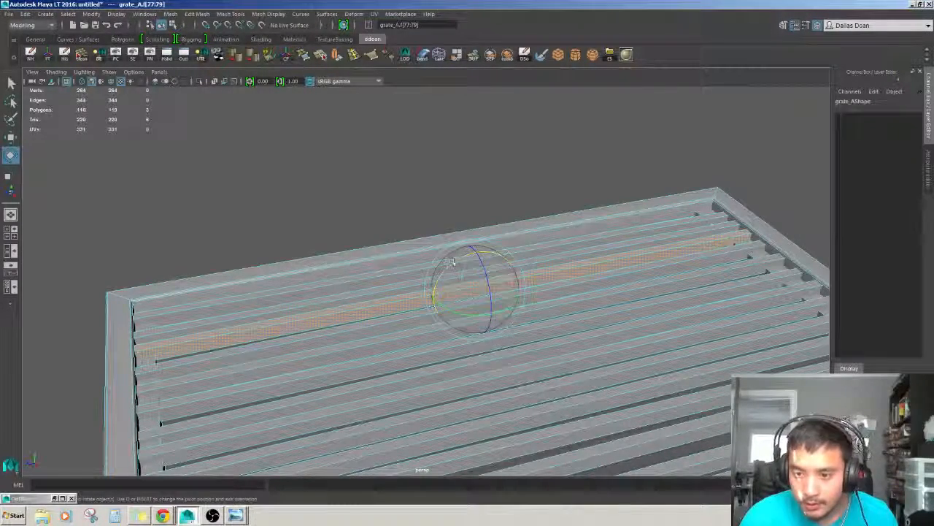
{"action": "middle_click_drag", "start_coordinate": [453, 263], "coordinate": [467, 276], "text": "alt"}
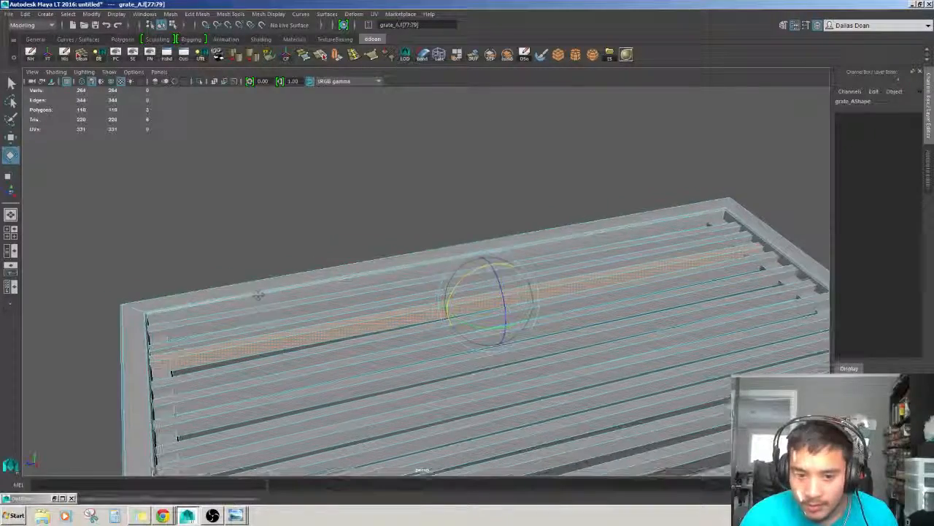
{"action": "double_click", "coordinate": [468, 278]}
{"action": "key", "text": "f"}
{"action": "key", "text": "w"}
{"action": "left_click_drag", "start_coordinate": [344, 335], "coordinate": [365, 383], "text": "alt"}
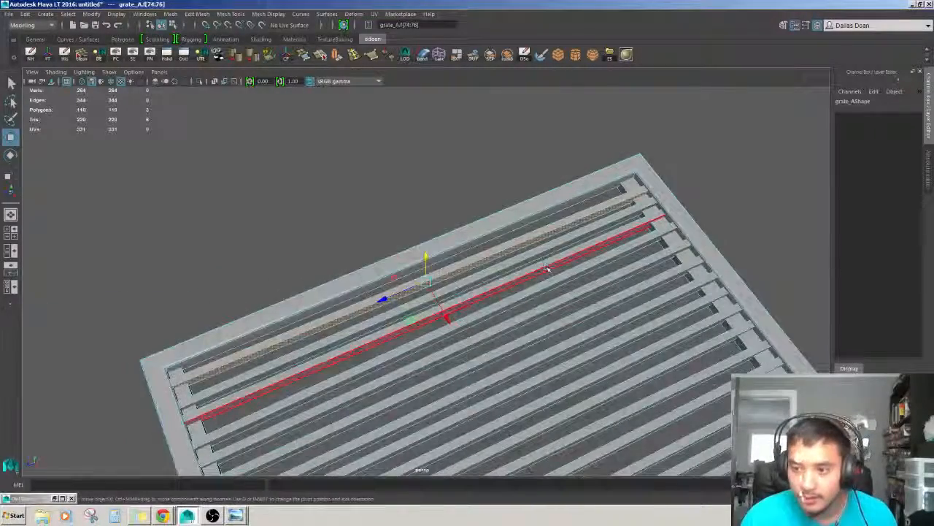
Select a bar near the front and move it slightly.
{"action": "double_click", "coordinate": [539, 259]}
{"action": "key", "text": "f"}
{"action": "left_click_drag", "start_coordinate": [534, 304], "coordinate": [686, 230], "text": "alt"}
{"action": "left_click_drag", "start_coordinate": [538, 245], "coordinate": [587, 270], "text": "alt"}
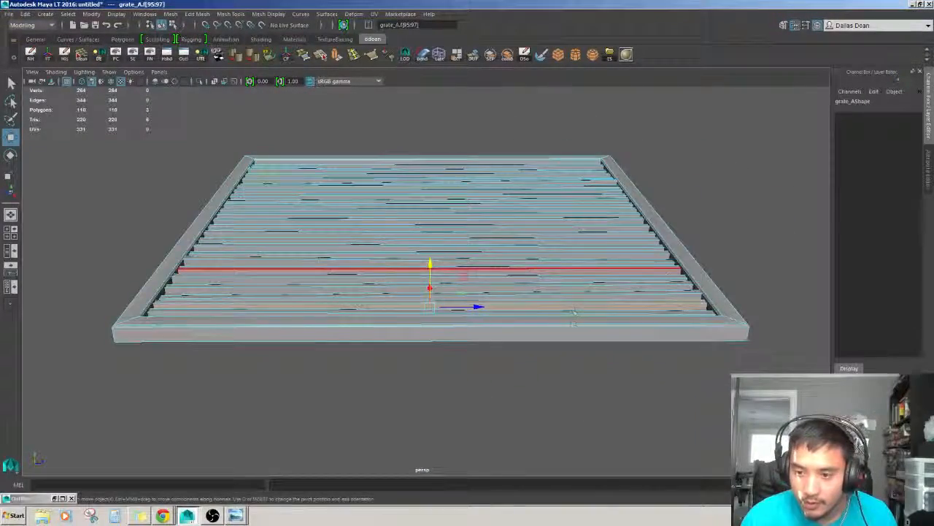
Switch back to object mode and select the whole grate.
{"action": "key", "text": "F8"}
{"action": "left_click_drag", "start_coordinate": [582, 365], "coordinate": [482, 351], "text": "alt"}
{"action": "left_click", "coordinate": [588, 346]}
{"action": "scroll", "coordinate": [438, 336], "scroll_direction": "down", "scroll_amount": 3}
{"action": "mouse_move", "coordinate": [438, 322]}
{"action": "left_mouse_down", "text": "alt"}
{"action": "mouse_move", "coordinate": [386, 340]}
{"action": "mouse_move", "coordinate": [549, 325]}
{"action": "mouse_move", "coordinate": [404, 297]}
{"action": "mouse_move", "coordinate": [429, 317]}
{"action": "left_mouse_up", "text": "alt"}
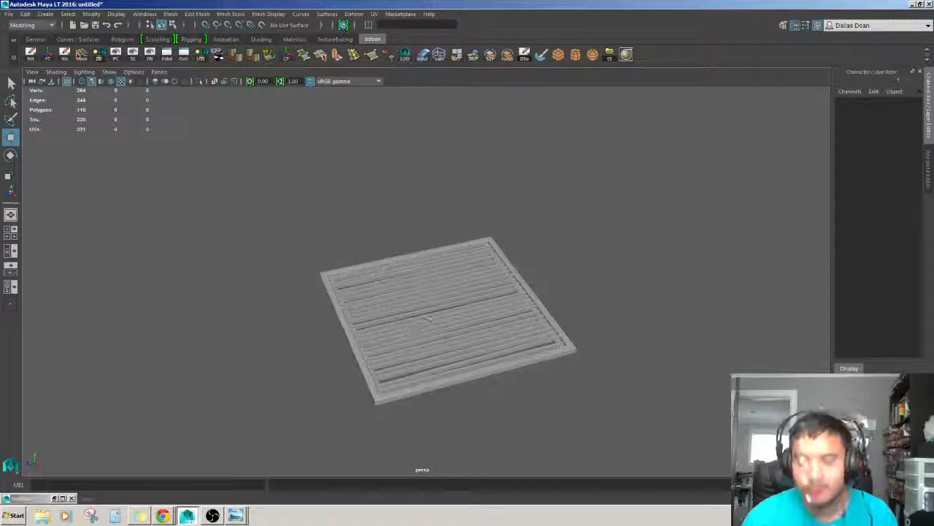
{"action": "left_click", "coordinate": [429, 315]}
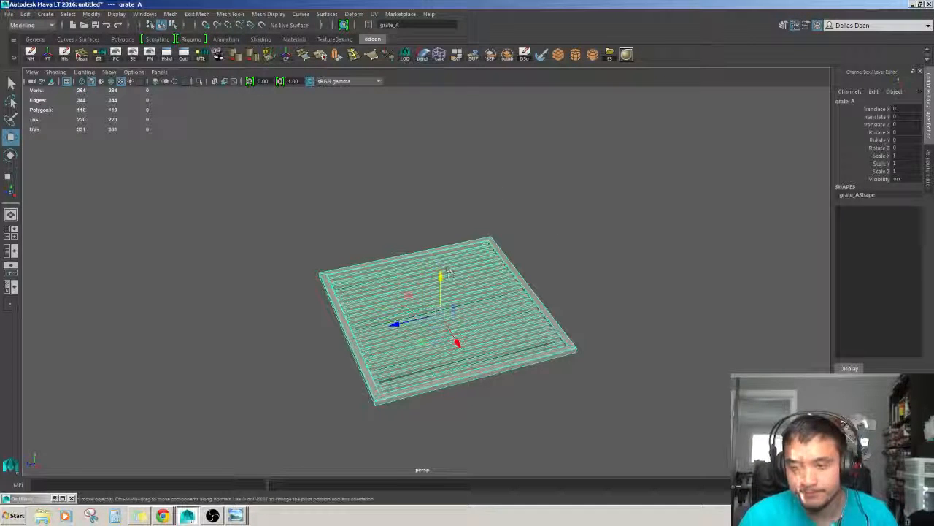